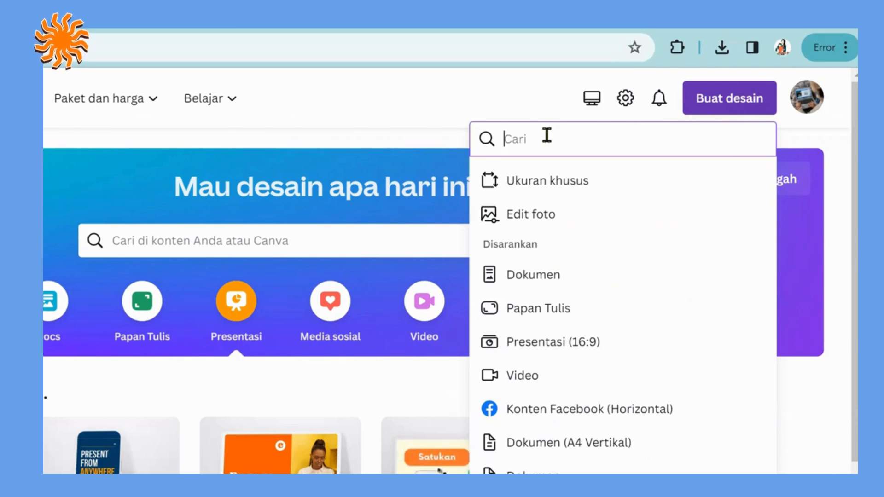
Step: Search the design types for a4, create a blank Dokumen (A4 Vertikal) design and hide the template panel
{"action": "type", "text": "a4"}
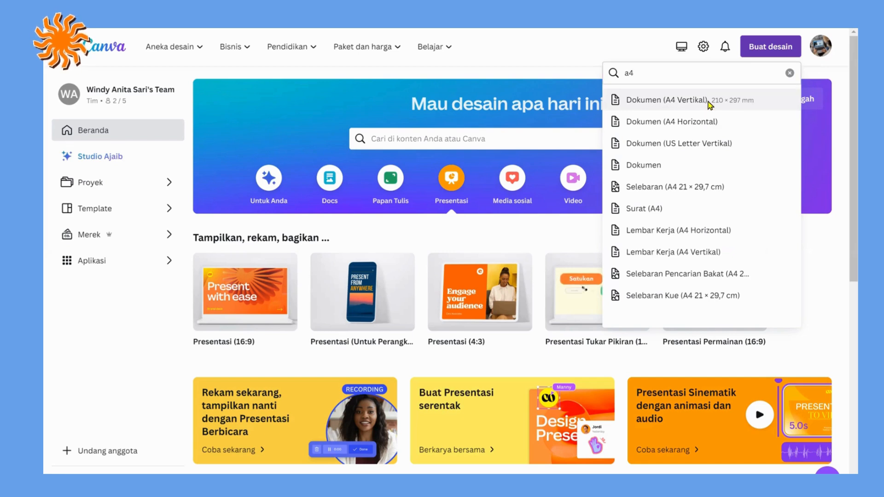
{"action": "left_click", "coordinate": [708, 103]}
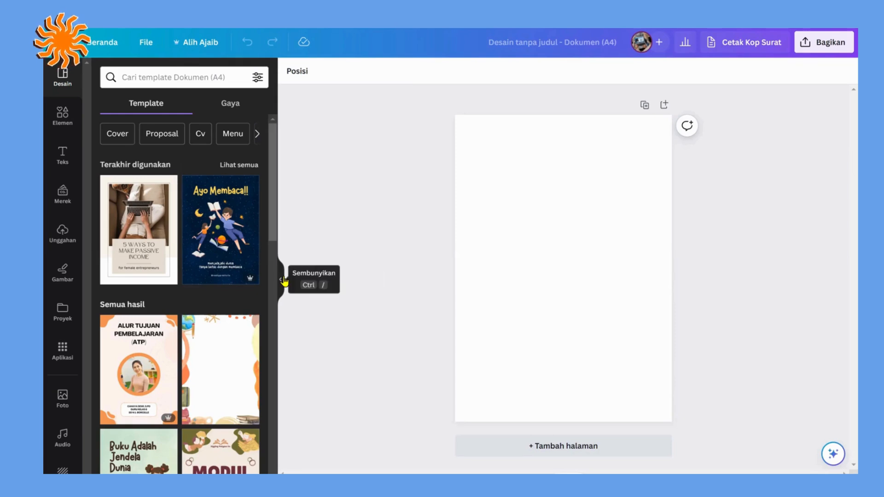
{"action": "key", "text": "ctrl+slash"}
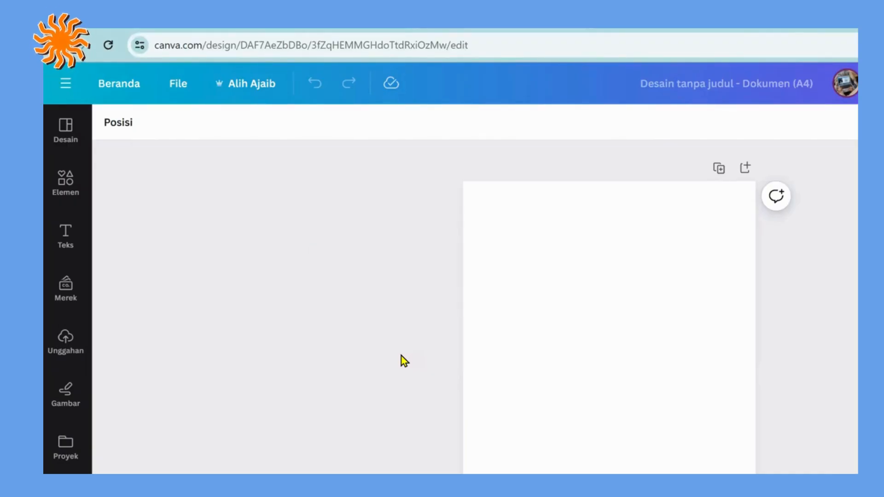
{"action": "left_click", "coordinate": [76, 249]}
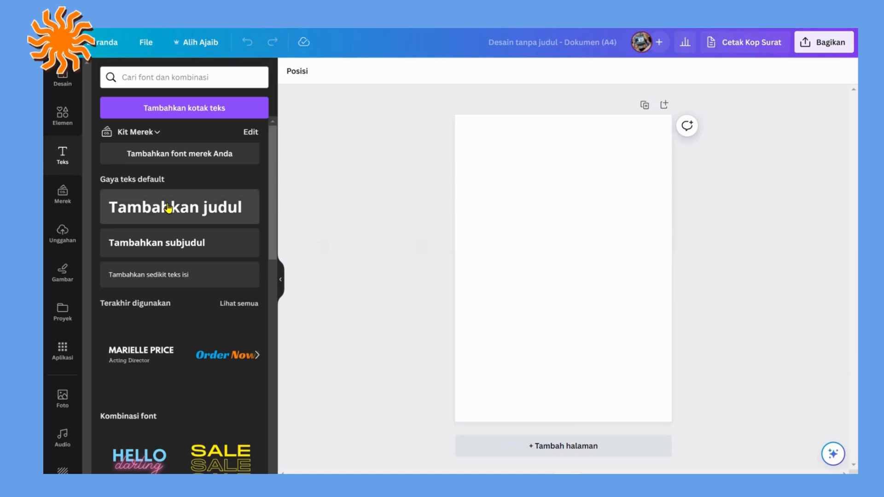
{"action": "left_click", "coordinate": [209, 306]}
{"action": "key", "text": "BackSpace"}
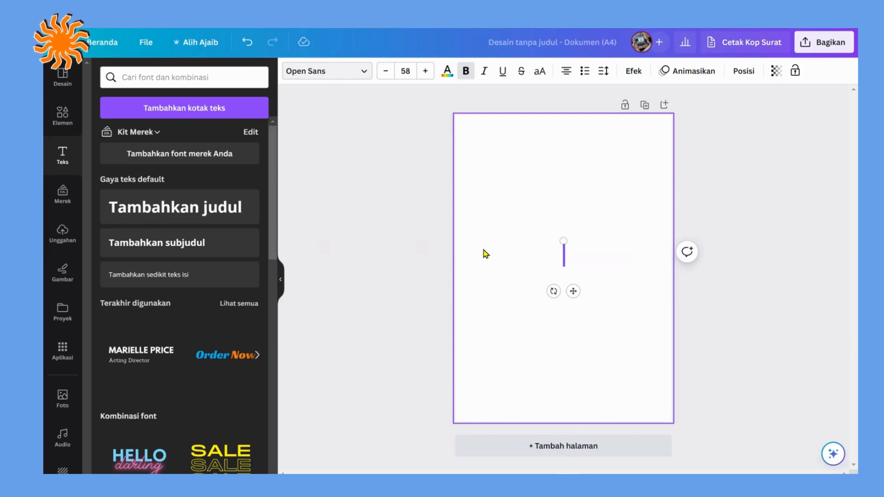
{"action": "type", "text": "t"}
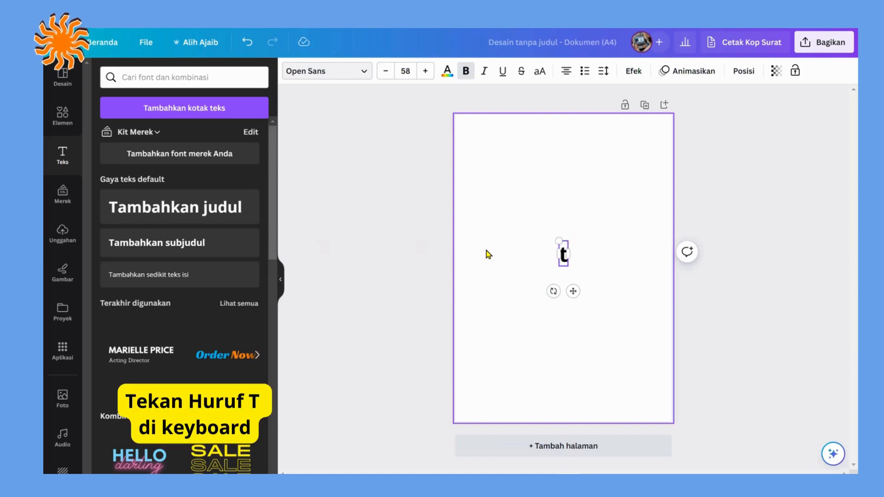
{"action": "key", "text": "BackSpace"}
{"action": "left_click", "coordinate": [508, 196]}
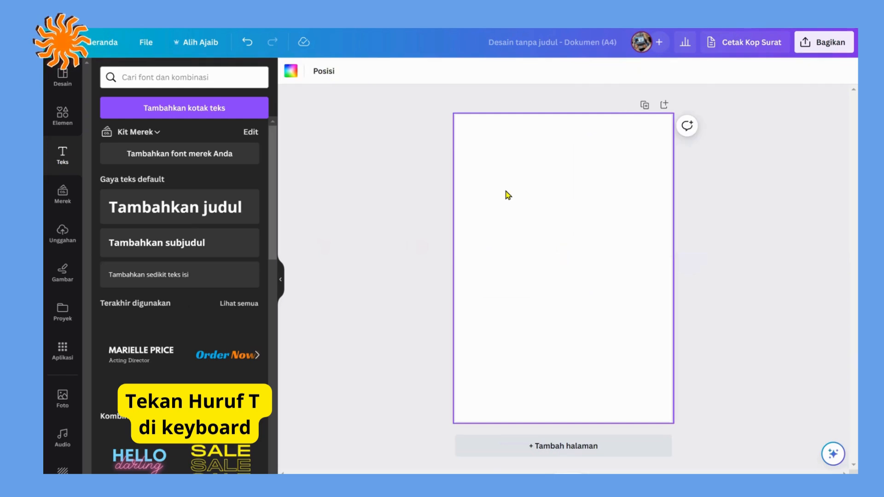
Step: Add a paragraph text box to the page, enlarge it to font size 42.1 and enter "Warnai Pesawat Ini" as its text
{"action": "key", "text": "t"}
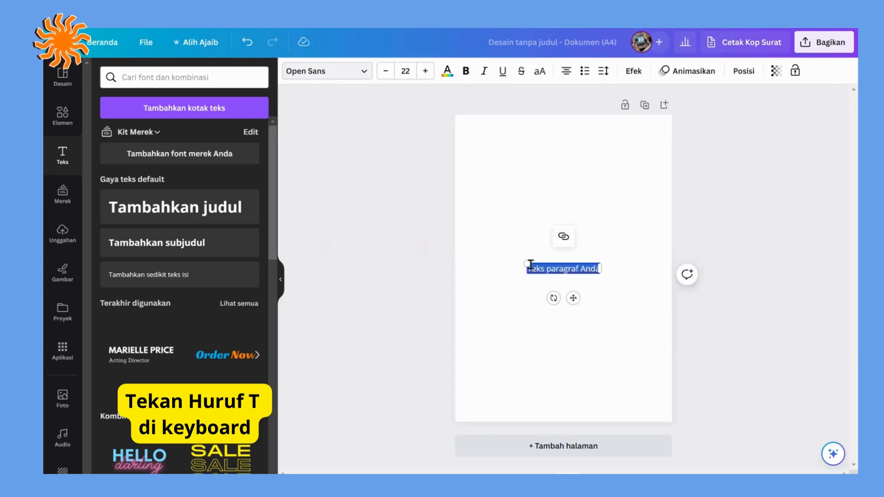
{"action": "left_click_drag", "start_coordinate": [525, 261], "coordinate": [464, 190]}
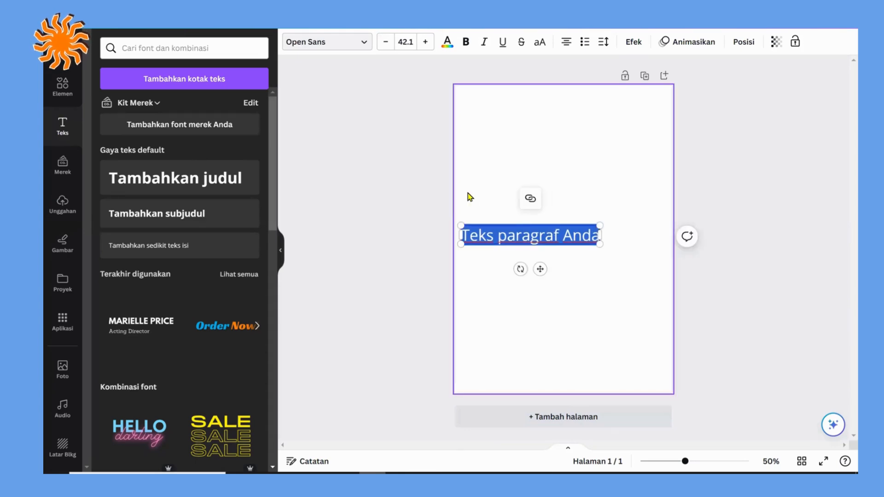
{"action": "type", "text": "Wa"}
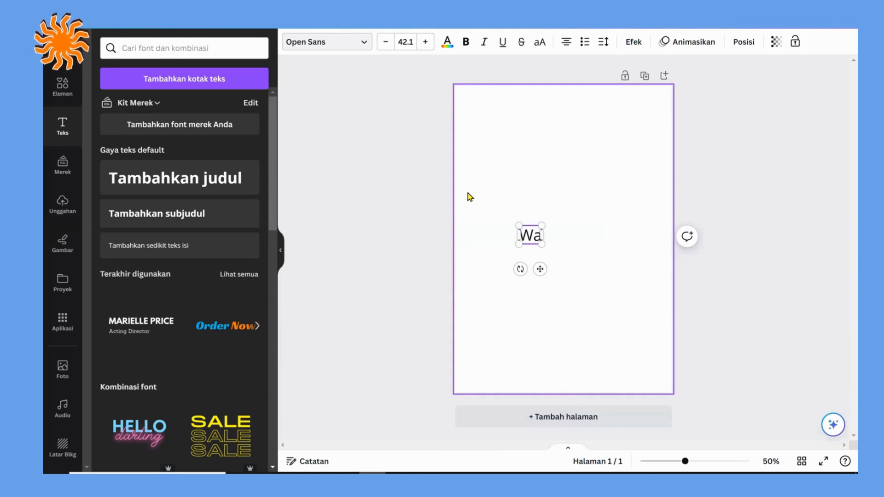
{"action": "type", "text": "rnai Pewas"}
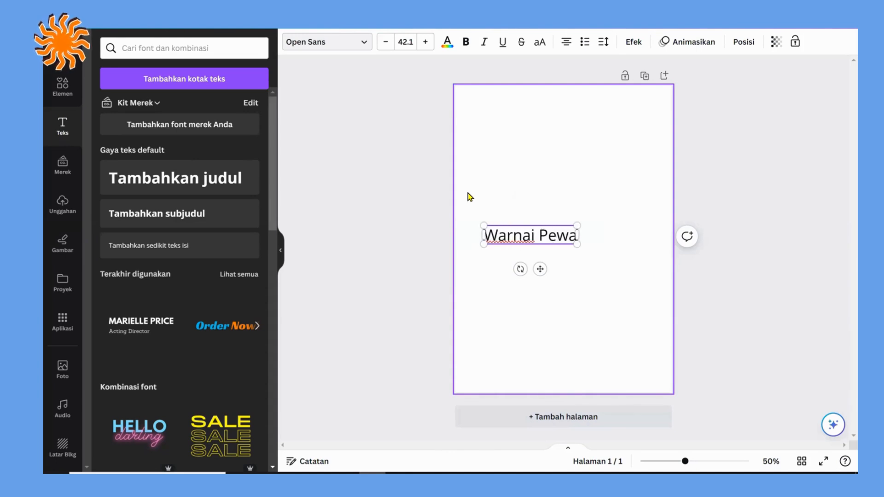
{"action": "key", "text": "BackSpace"}
{"action": "key", "text": "BackSpace"}
{"action": "key", "text": "BackSpace"}
{"action": "type", "text": "sawat"}
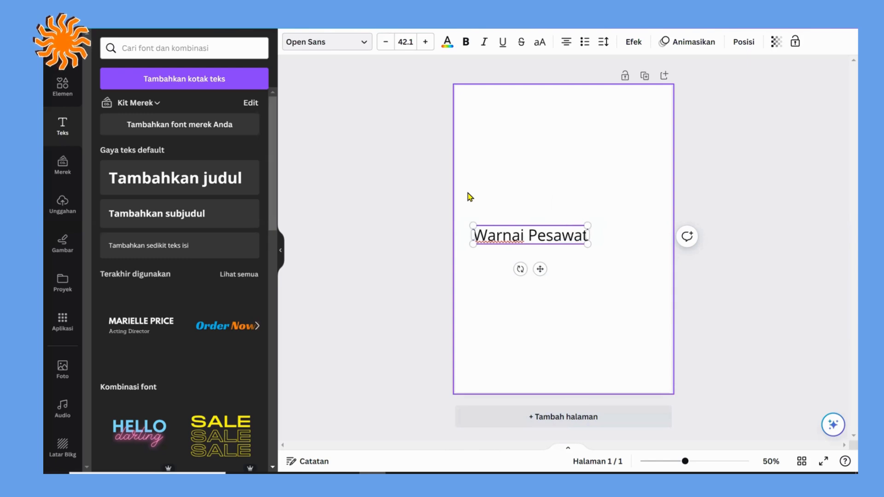
{"action": "type", "text": " Ini"}
Step: Add a second line to the text box reading "Sesuai dengan Angkanya"
{"action": "key", "text": "Return"}
{"action": "type", "text": "Sesuai dengan AN"}
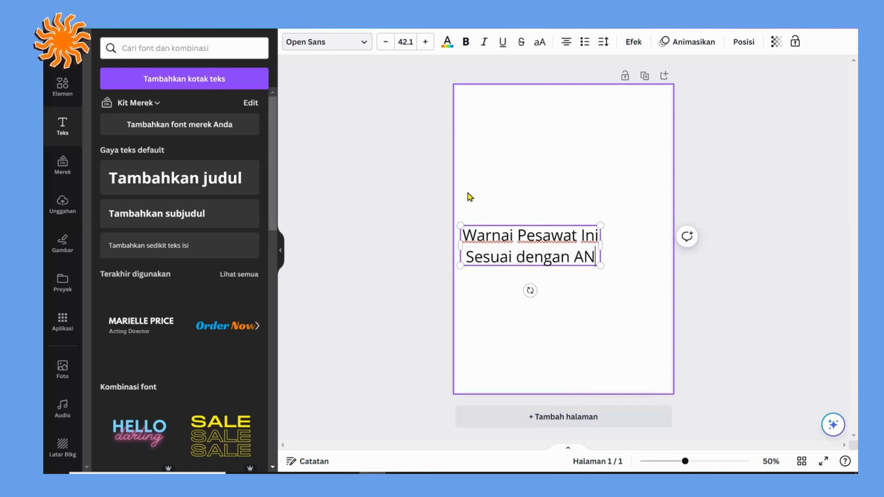
{"action": "type", "text": "gkai"}
{"action": "key", "text": "BackSpace"}
{"action": "key", "text": "BackSpace"}
{"action": "key", "text": "BackSpace"}
{"action": "key", "text": "BackSpace"}
{"action": "key", "text": "BackSpace"}
{"action": "type", "text": "ngkanya"}
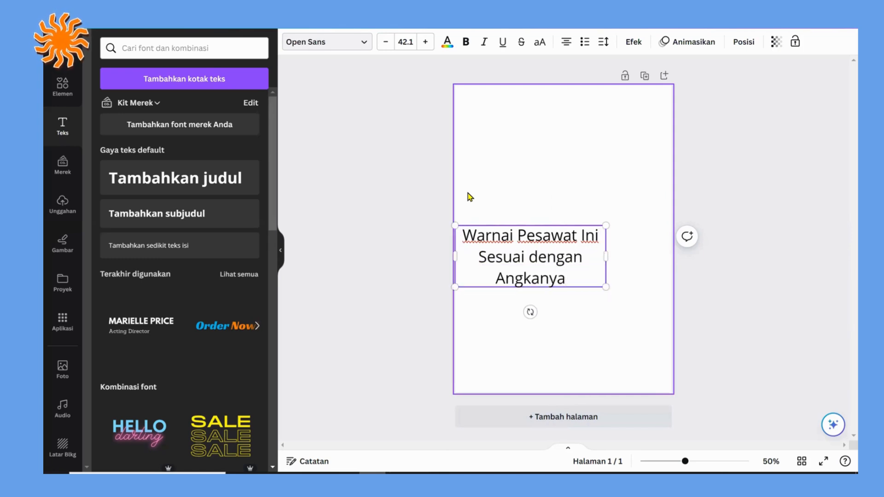
Step: Move the text to the upper part of the page and resize it to font size 35.7 on two lines
{"action": "left_click", "coordinate": [520, 138]}
{"action": "left_click_drag", "start_coordinate": [536, 267], "coordinate": [577, 154]}
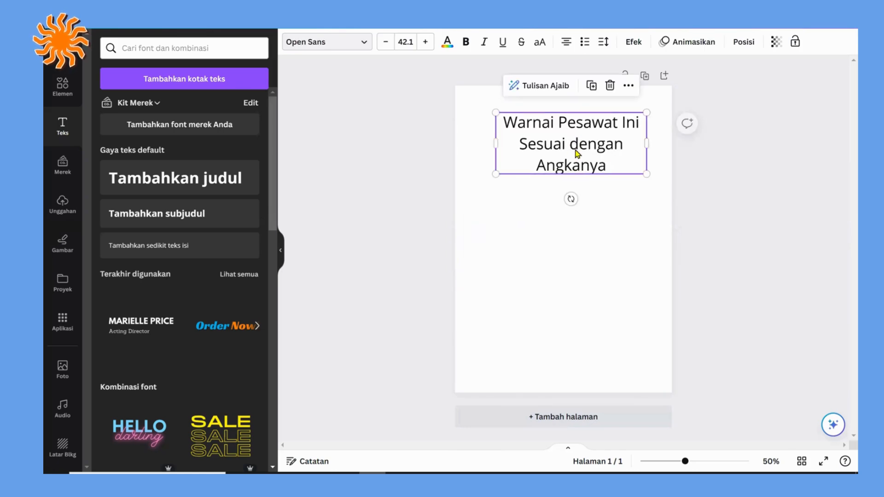
{"action": "left_click_drag", "start_coordinate": [663, 144], "coordinate": [681, 144]}
{"action": "left_click_drag", "start_coordinate": [599, 137], "coordinate": [571, 136]}
{"action": "left_click_drag", "start_coordinate": [658, 151], "coordinate": [634, 145]}
{"action": "left_click_drag", "start_coordinate": [570, 136], "coordinate": [583, 125]}
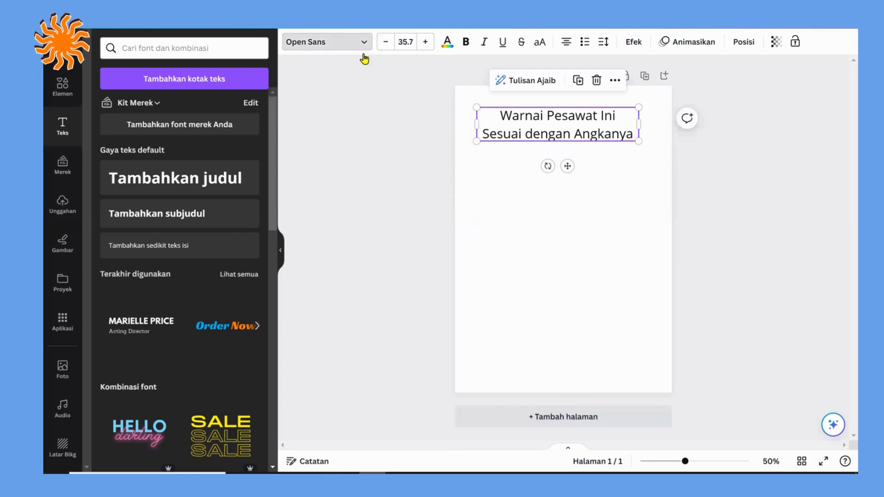
Step: Find a kartun font, apply Gluten to the title text and centre the title horizontally on the page
{"action": "left_click", "coordinate": [363, 50]}
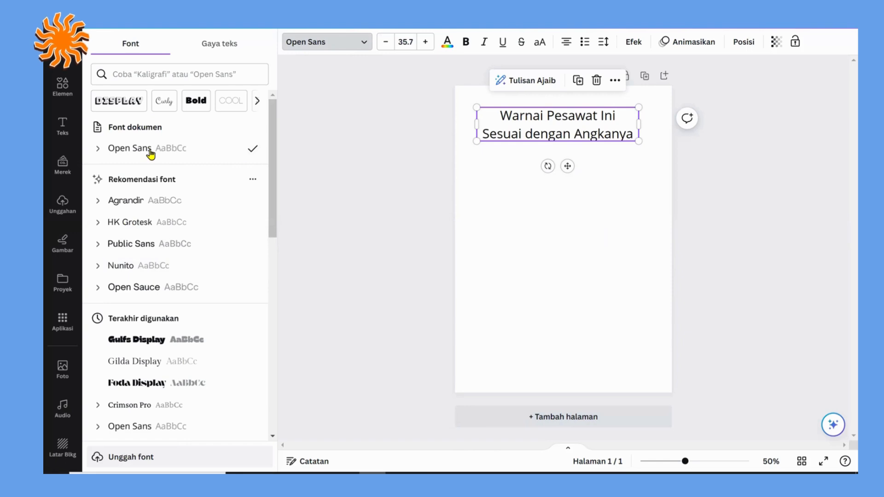
{"action": "left_click", "coordinate": [149, 74]}
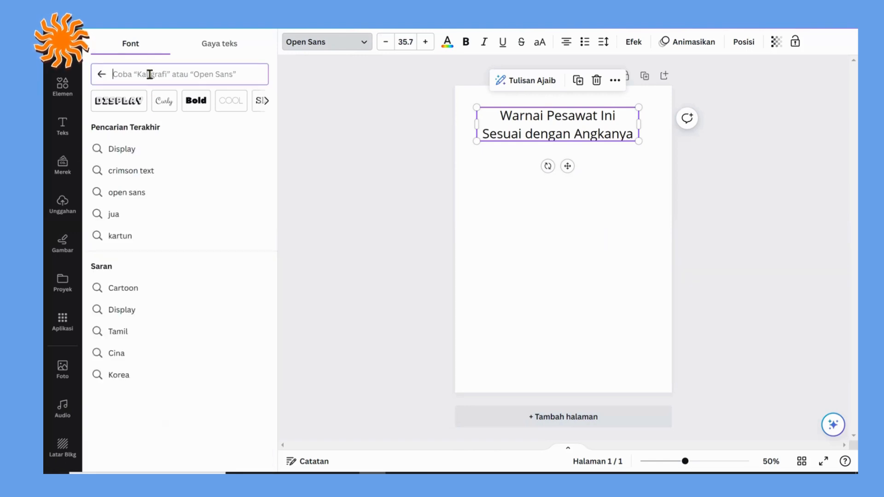
{"action": "type", "text": "kartun"}
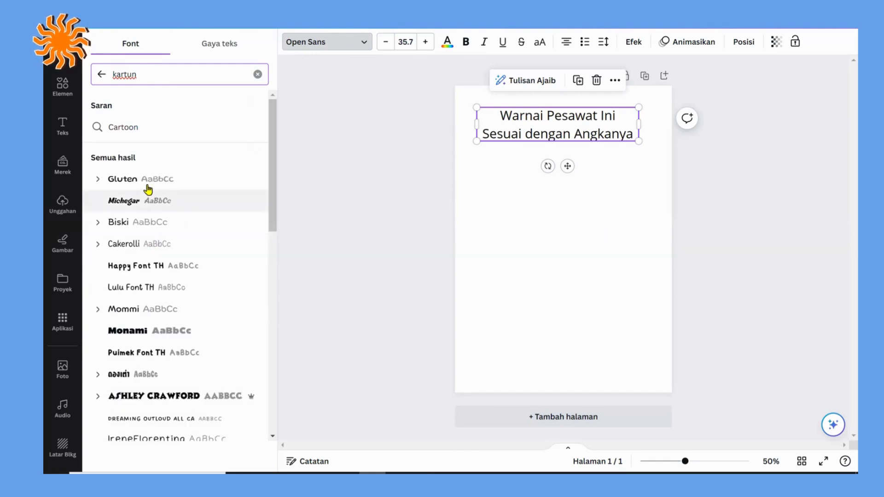
{"action": "left_click", "coordinate": [147, 188]}
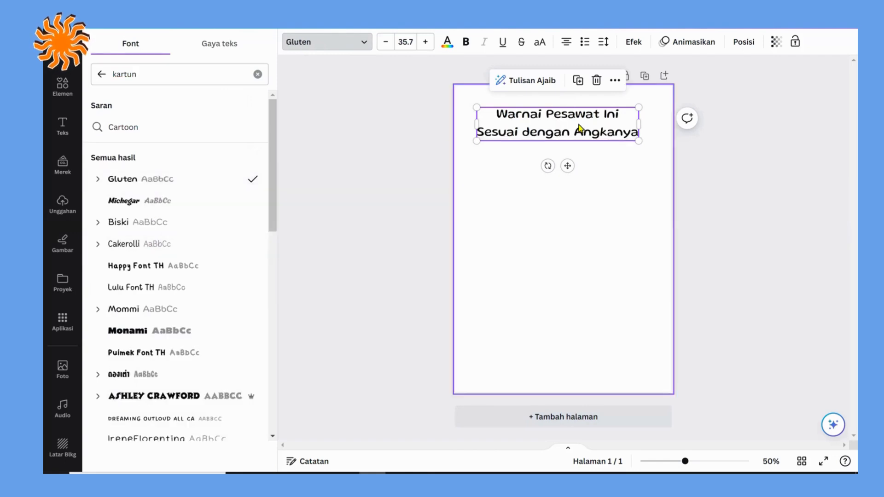
{"action": "left_click_drag", "start_coordinate": [549, 125], "coordinate": [554, 123]}
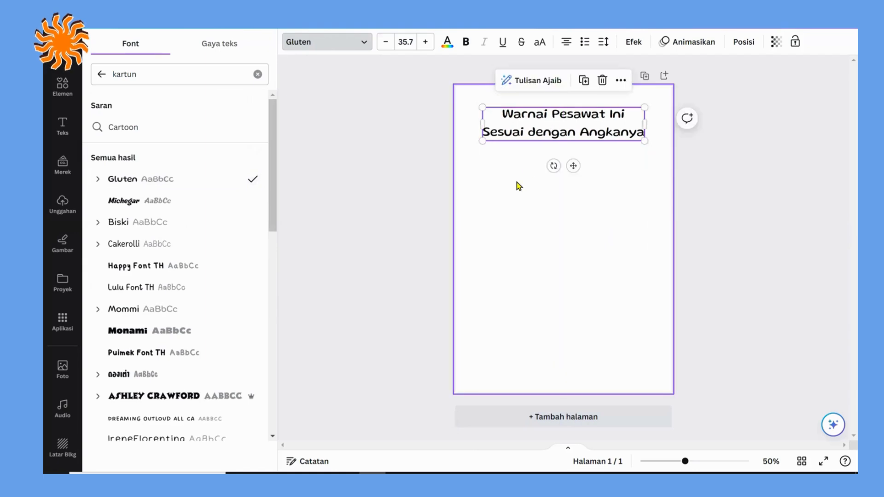
{"action": "left_click", "coordinate": [358, 164]}
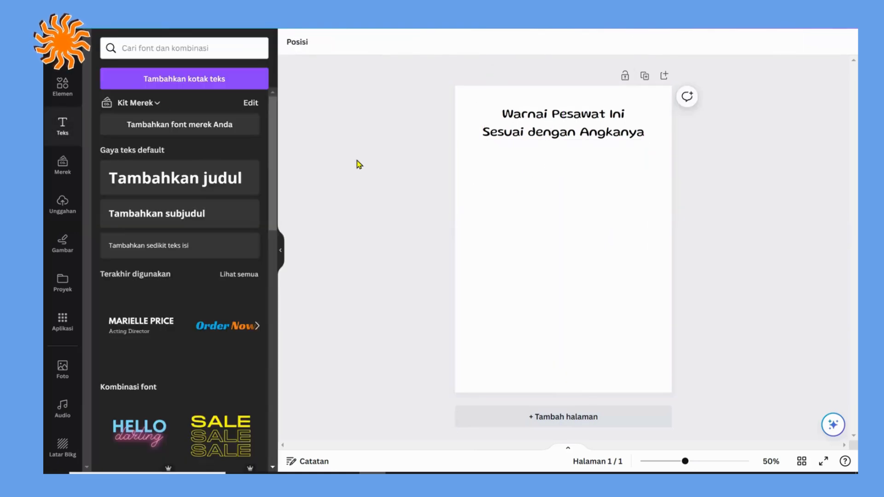
Step: Search the elements library for "pesawat" and limit the results to graphics (Grafis)
{"action": "left_click", "coordinate": [65, 87]}
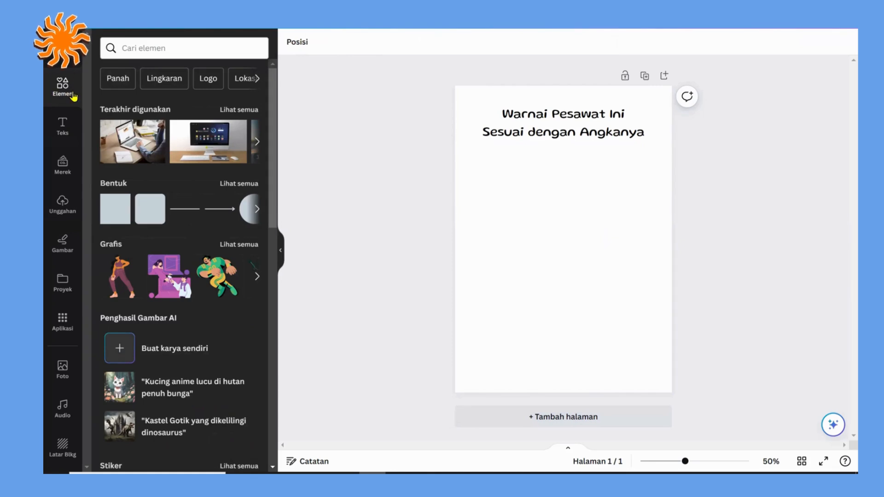
{"action": "left_click", "coordinate": [140, 47]}
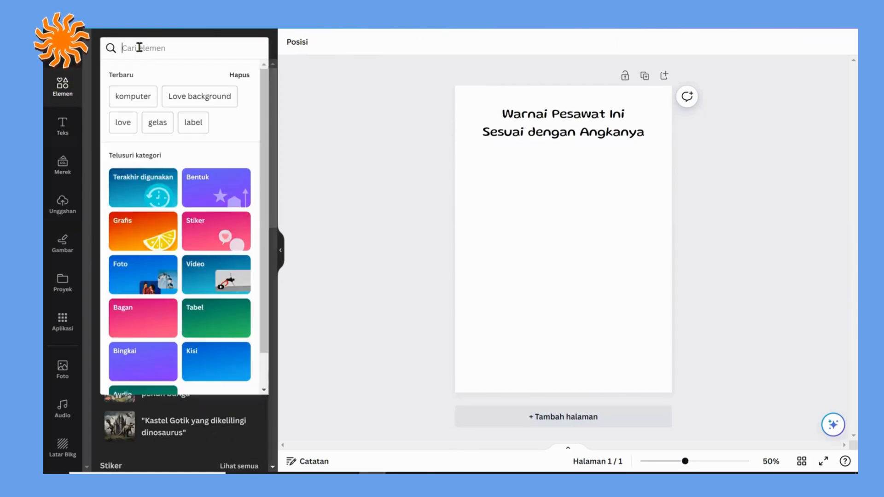
{"action": "type", "text": "pesawat"}
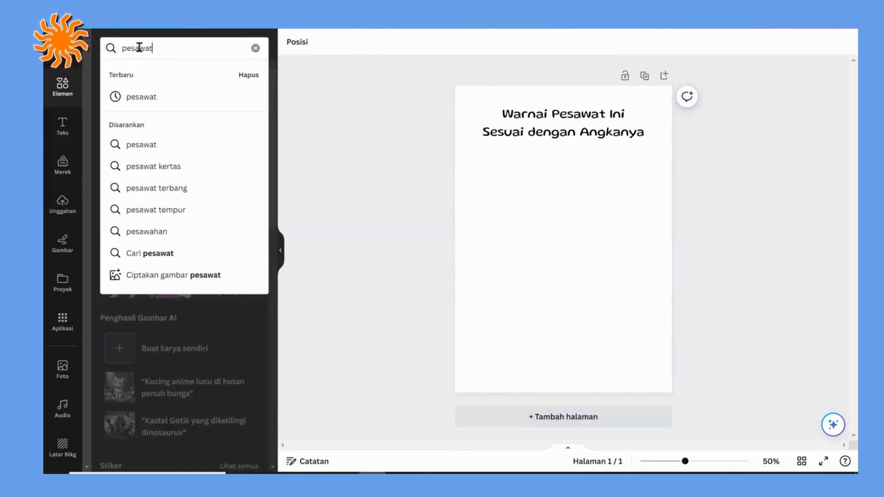
{"action": "key", "text": "Return"}
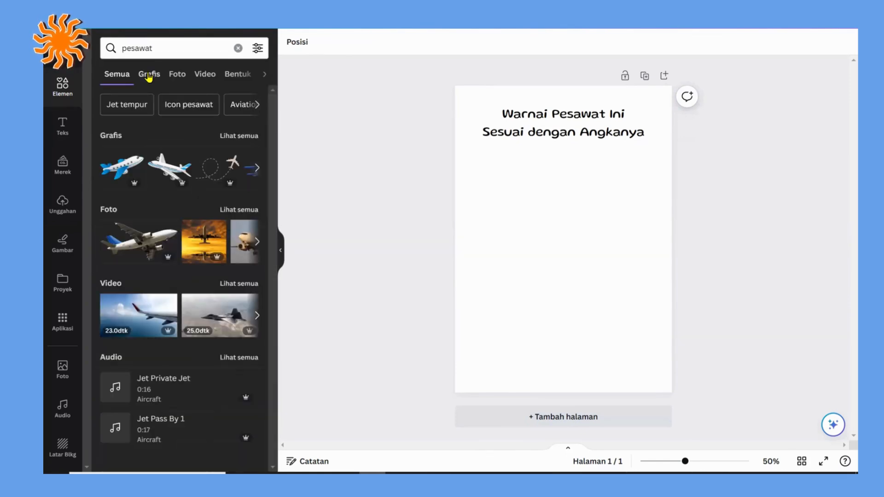
{"action": "left_click", "coordinate": [149, 75]}
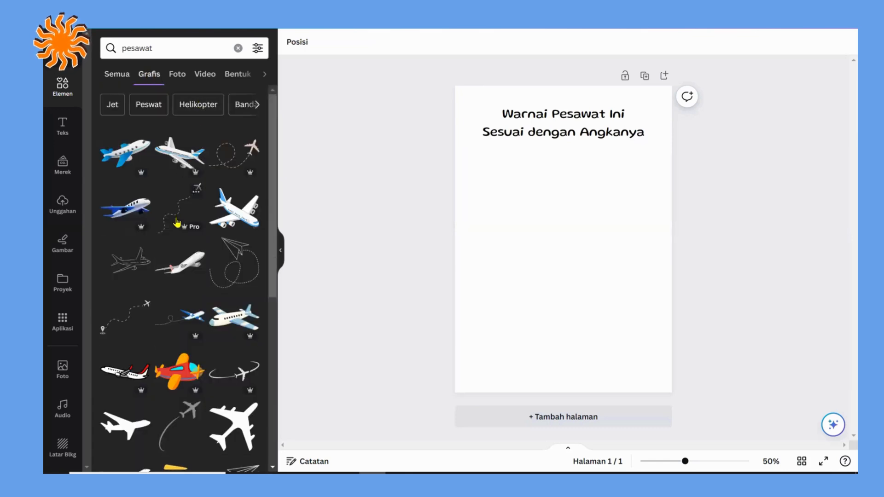
Step: Insert the black-outline propeller airplane from the "pesawat" graphics, enlarge it and move it below the title, centred across the page
{"action": "scroll", "coordinate": [184, 220], "scroll_direction": "down", "scroll_amount": 5}
{"action": "scroll", "coordinate": [177, 224], "scroll_direction": "down", "scroll_amount": 7}
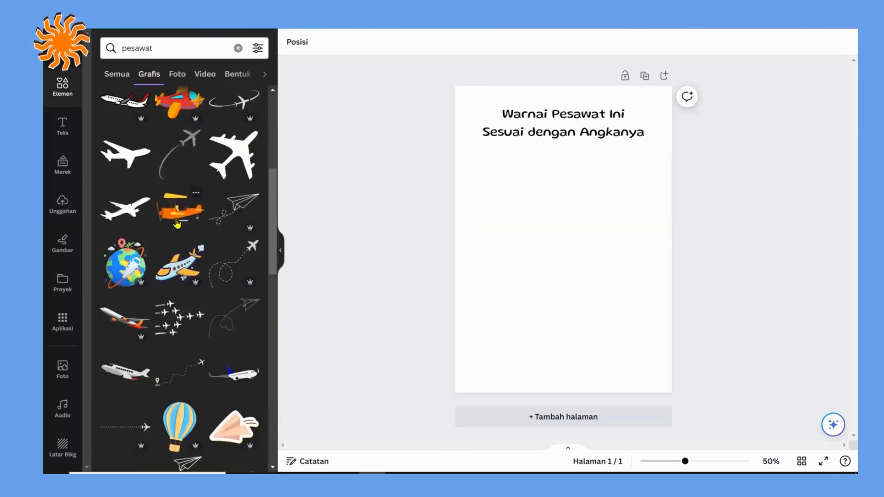
{"action": "scroll", "coordinate": [177, 224], "scroll_direction": "down", "scroll_amount": 6}
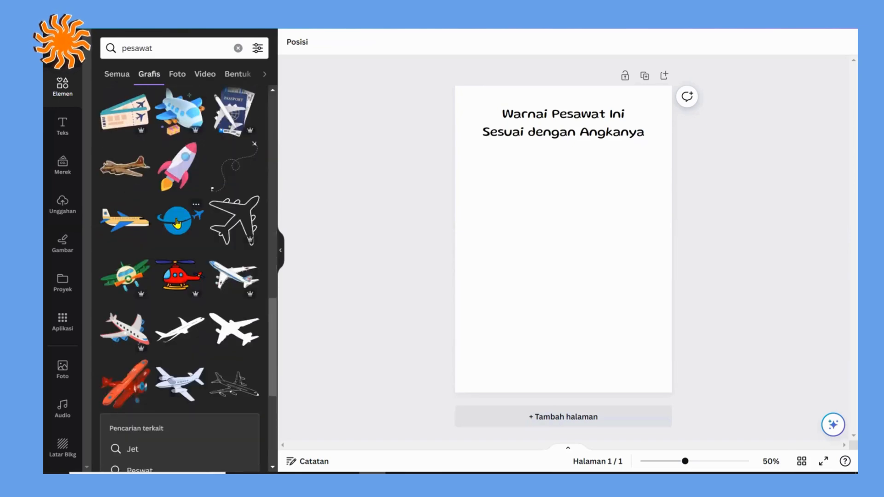
{"action": "scroll", "coordinate": [177, 225], "scroll_direction": "down", "scroll_amount": 3}
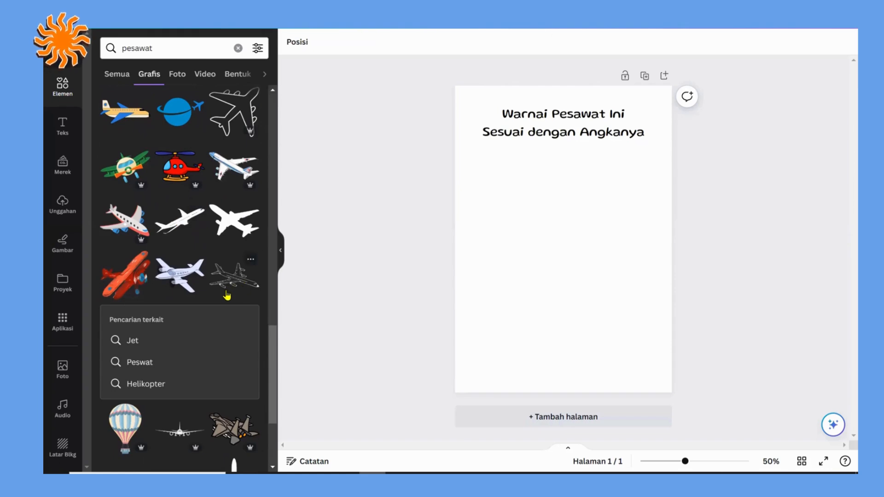
{"action": "scroll", "coordinate": [166, 244], "scroll_direction": "down", "scroll_amount": 3}
{"action": "scroll", "coordinate": [166, 244], "scroll_direction": "down", "scroll_amount": 1}
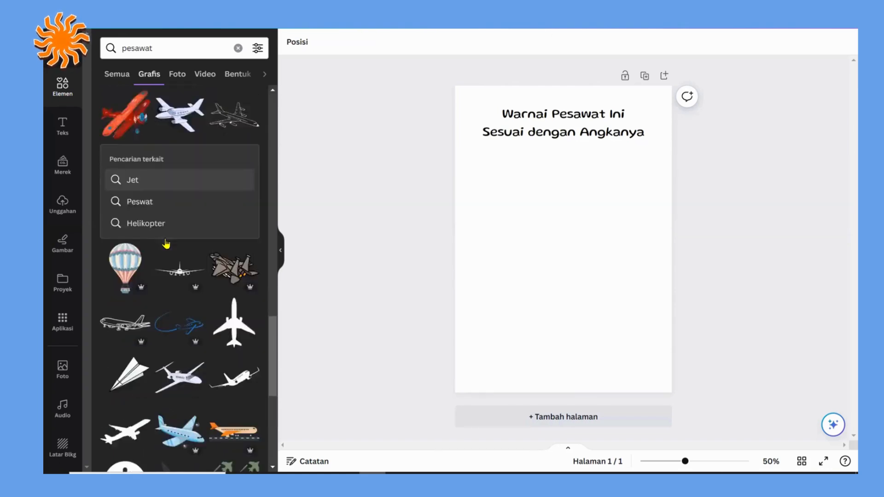
{"action": "scroll", "coordinate": [166, 244], "scroll_direction": "down", "scroll_amount": 8}
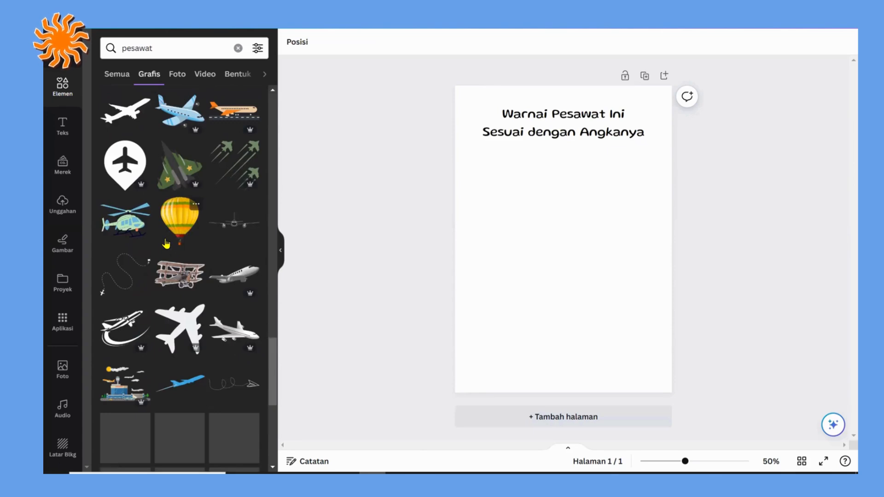
{"action": "scroll", "coordinate": [166, 244], "scroll_direction": "down", "scroll_amount": 7}
{"action": "scroll", "coordinate": [166, 244], "scroll_direction": "down", "scroll_amount": 3}
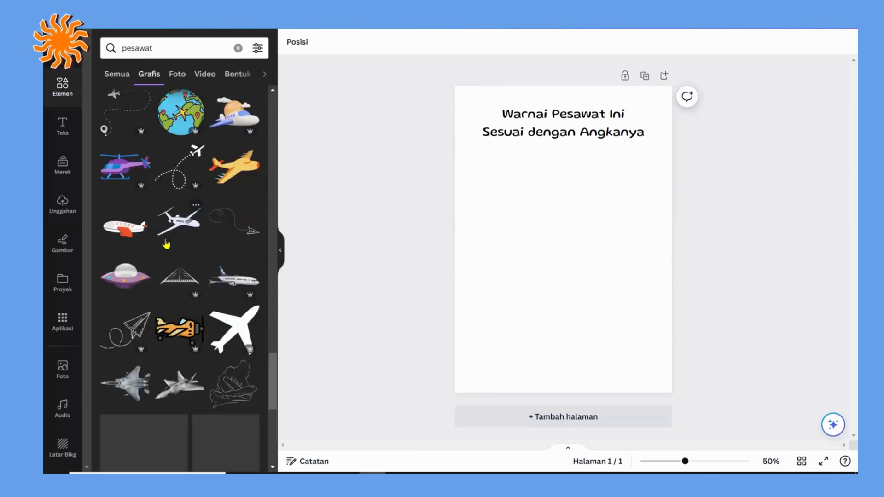
{"action": "scroll", "coordinate": [153, 223], "scroll_direction": "down", "scroll_amount": 3}
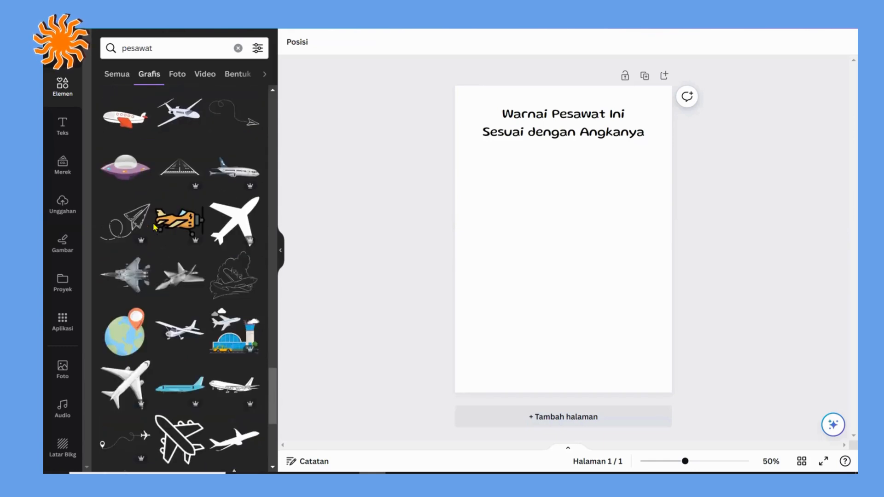
{"action": "scroll", "coordinate": [153, 222], "scroll_direction": "down", "scroll_amount": 4}
{"action": "scroll", "coordinate": [153, 223], "scroll_direction": "down", "scroll_amount": 7}
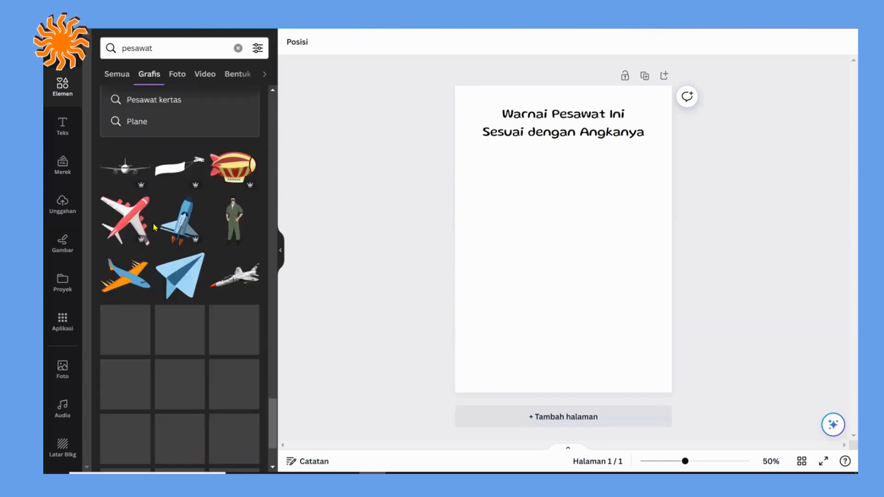
{"action": "scroll", "coordinate": [154, 227], "scroll_direction": "down", "scroll_amount": 3}
{"action": "scroll", "coordinate": [153, 227], "scroll_direction": "down", "scroll_amount": 3}
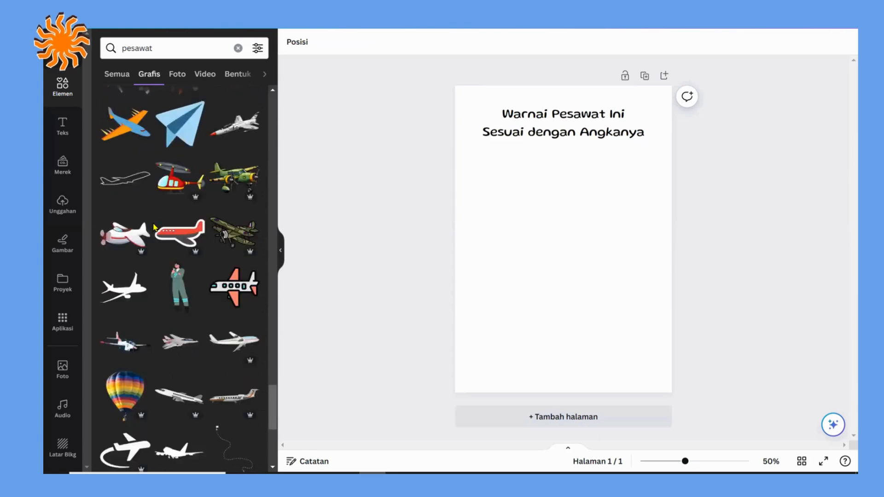
{"action": "scroll", "coordinate": [154, 226], "scroll_direction": "down", "scroll_amount": 4}
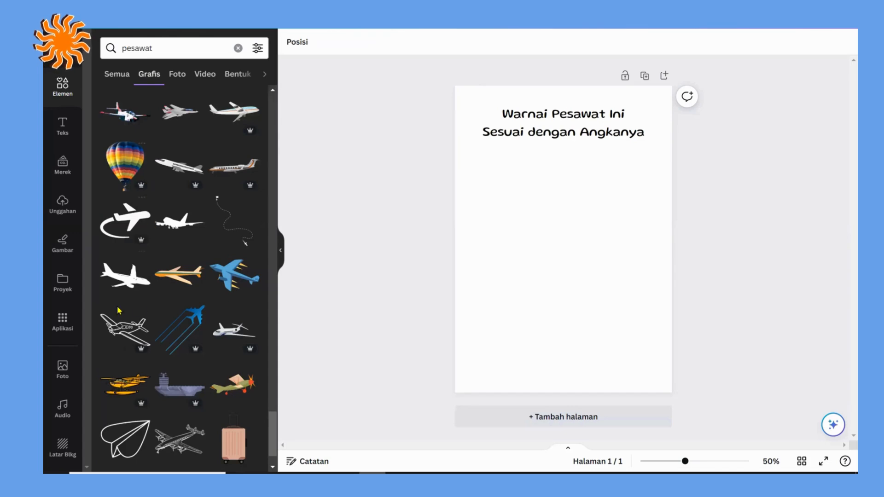
{"action": "left_click", "coordinate": [112, 333]}
{"action": "left_click_drag", "start_coordinate": [495, 293], "coordinate": [449, 325]}
{"action": "left_click_drag", "start_coordinate": [559, 267], "coordinate": [590, 216]}
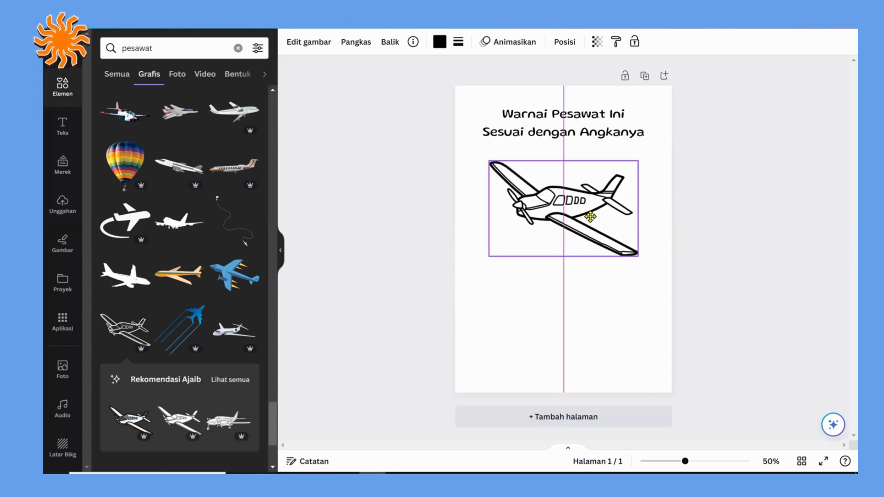
Step: Enlarge the airplane graphic slightly and shift it so it sits roughly centred a little further below the title
{"action": "left_click_drag", "start_coordinate": [487, 256], "coordinate": [476, 265]}
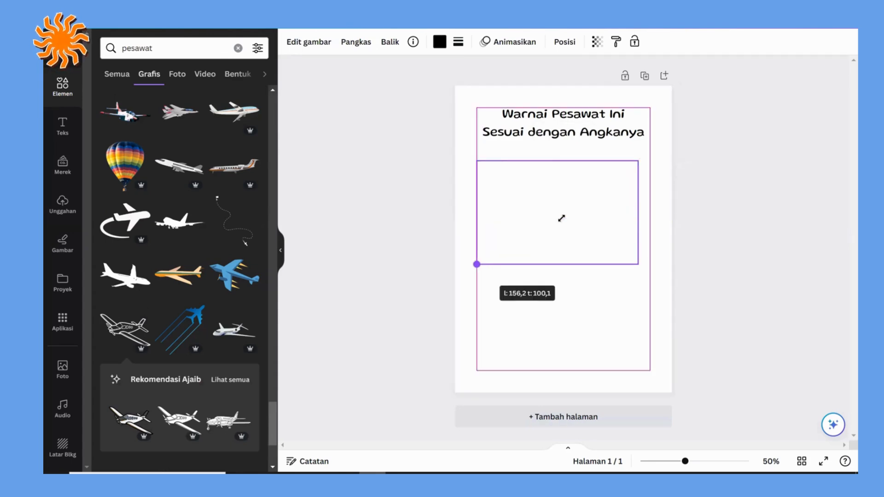
{"action": "left_click", "coordinate": [729, 208]}
{"action": "left_click", "coordinate": [558, 219]}
{"action": "left_click_drag", "start_coordinate": [558, 219], "coordinate": [577, 212]}
{"action": "left_click", "coordinate": [703, 222]}
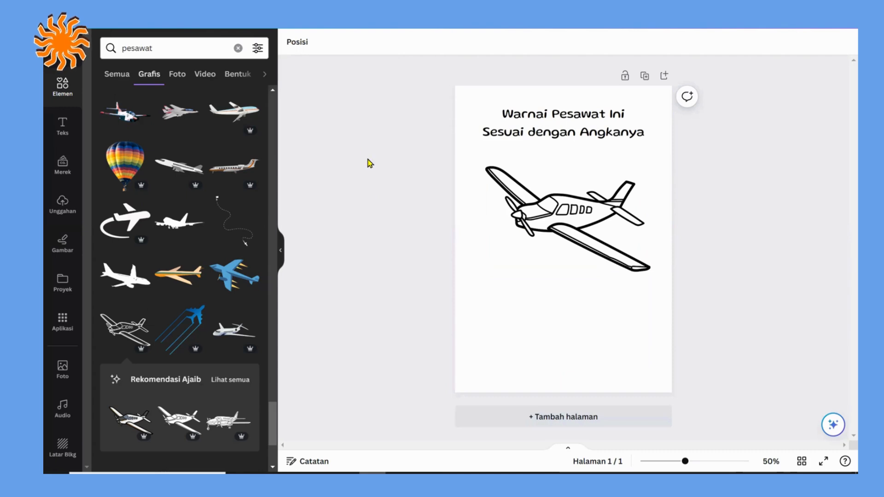
{"action": "left_click_drag", "start_coordinate": [535, 186], "coordinate": [533, 189]}
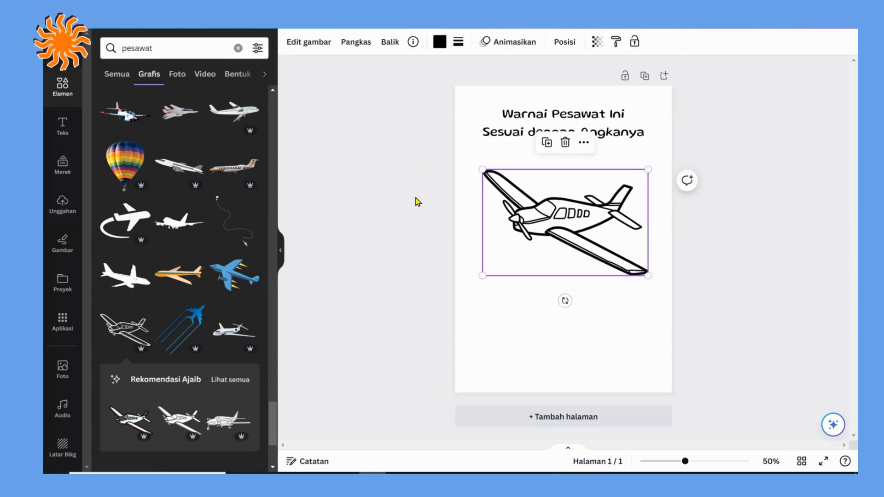
{"action": "left_click", "coordinate": [381, 178]}
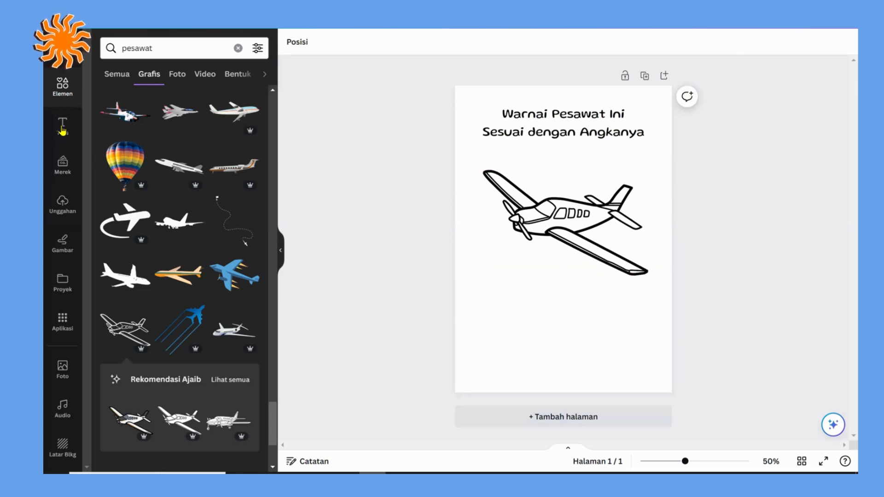
Step: Add a square shape and stretch it into a rectangle of about 168 × 131 mm covering the airplane
{"action": "left_click", "coordinate": [67, 87]}
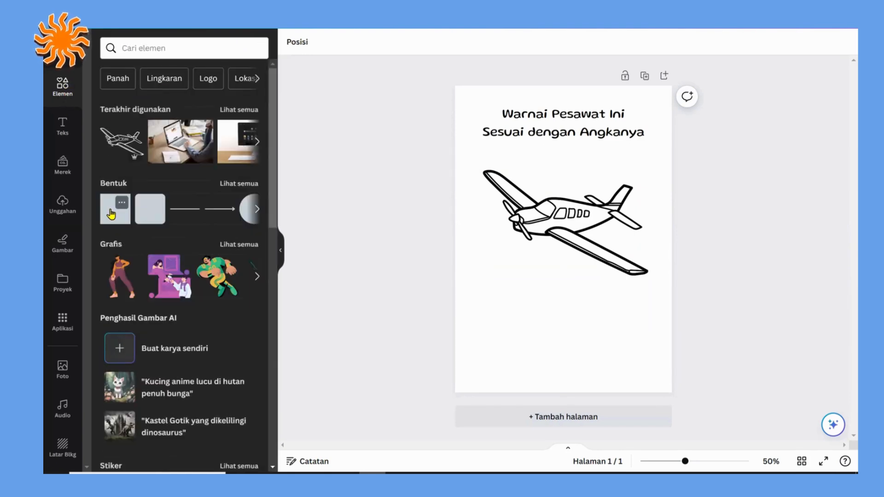
{"action": "left_click", "coordinate": [112, 213]}
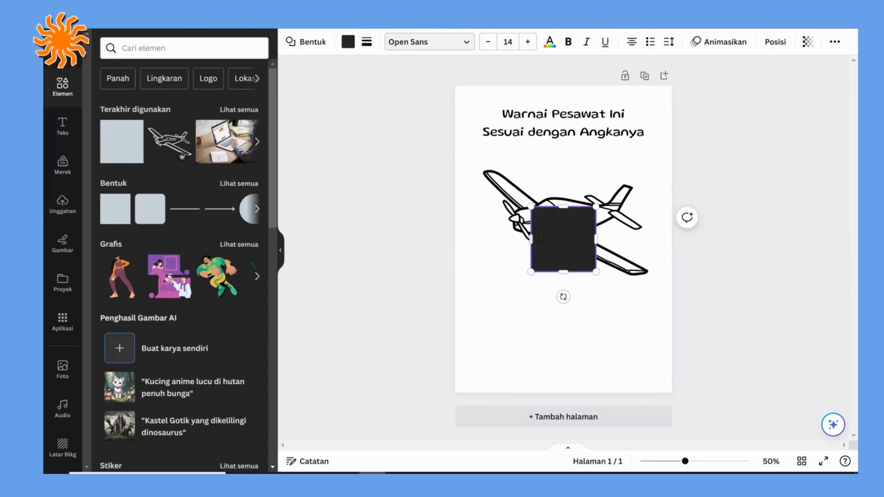
{"action": "left_click_drag", "start_coordinate": [531, 238], "coordinate": [482, 209]}
{"action": "left_click_drag", "start_coordinate": [540, 207], "coordinate": [535, 154]}
{"action": "left_click_drag", "start_coordinate": [605, 209], "coordinate": [665, 211]}
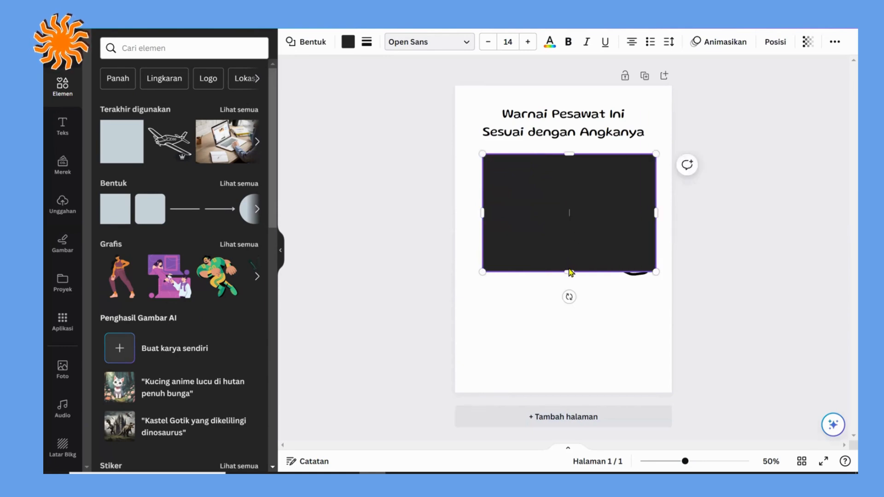
{"action": "left_click_drag", "start_coordinate": [569, 267], "coordinate": [570, 290]}
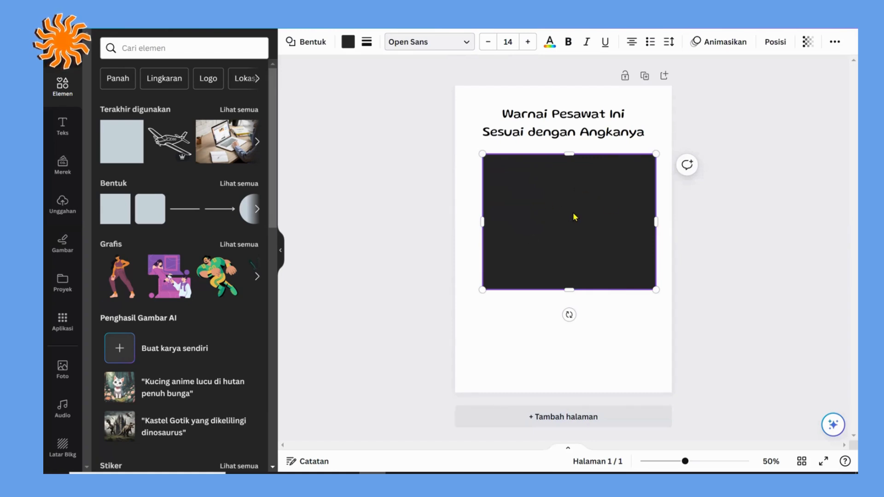
Step: Send the rectangle behind the airplane and turn it into a frame with no fill and a solid border
{"action": "left_click", "coordinate": [776, 44]}
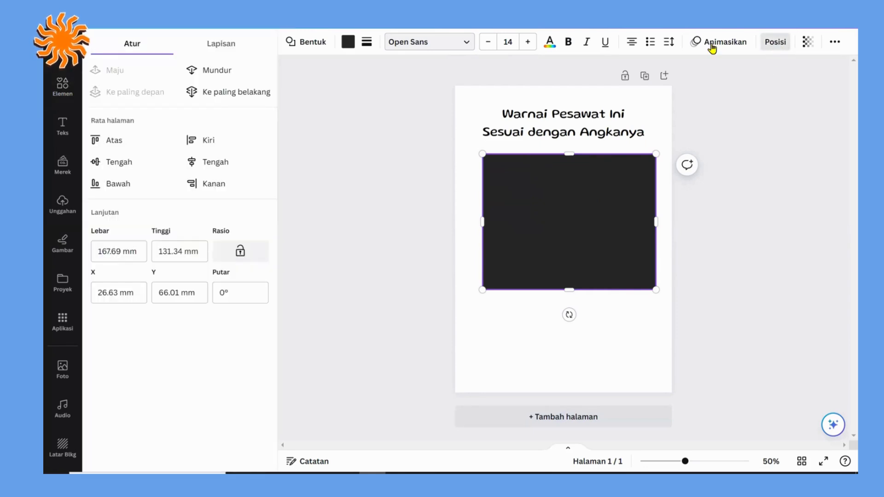
{"action": "left_click", "coordinate": [229, 94]}
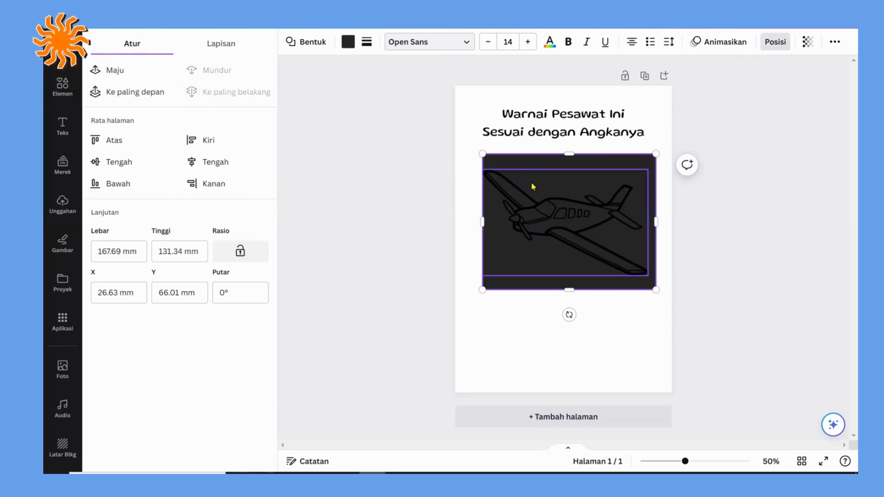
{"action": "left_click", "coordinate": [348, 42]}
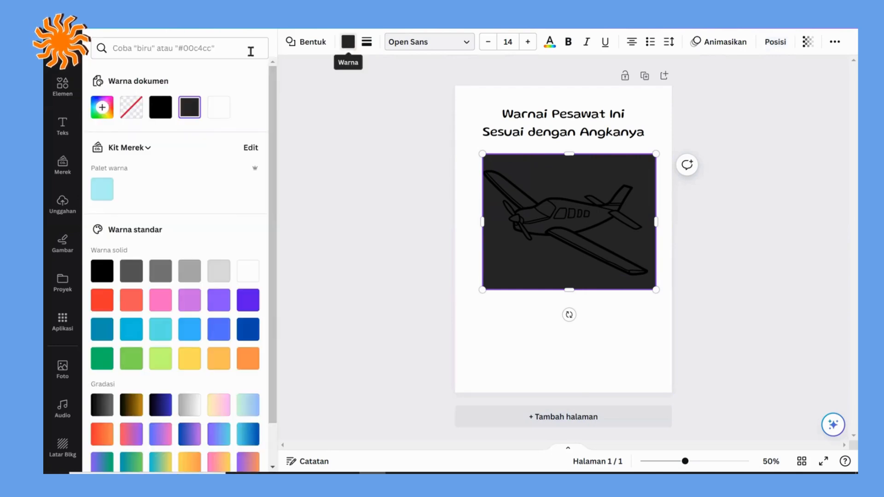
{"action": "left_click", "coordinate": [139, 112]}
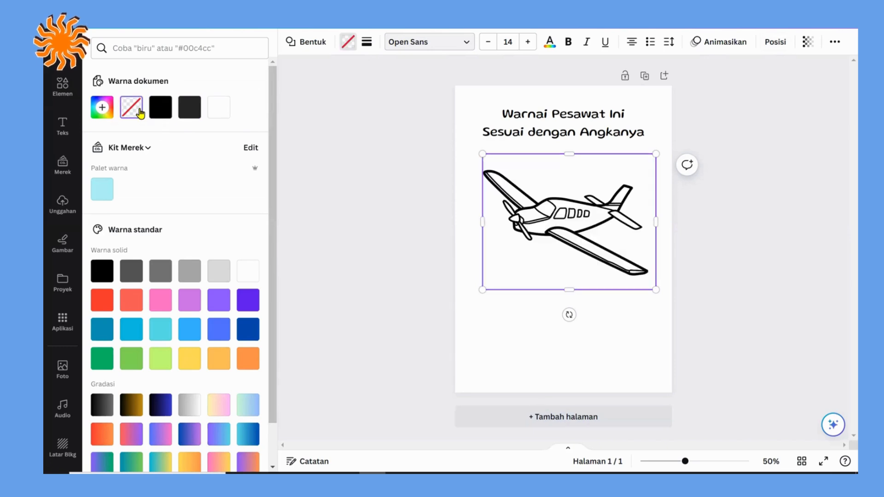
{"action": "left_click", "coordinate": [367, 42]}
{"action": "left_click", "coordinate": [416, 74]}
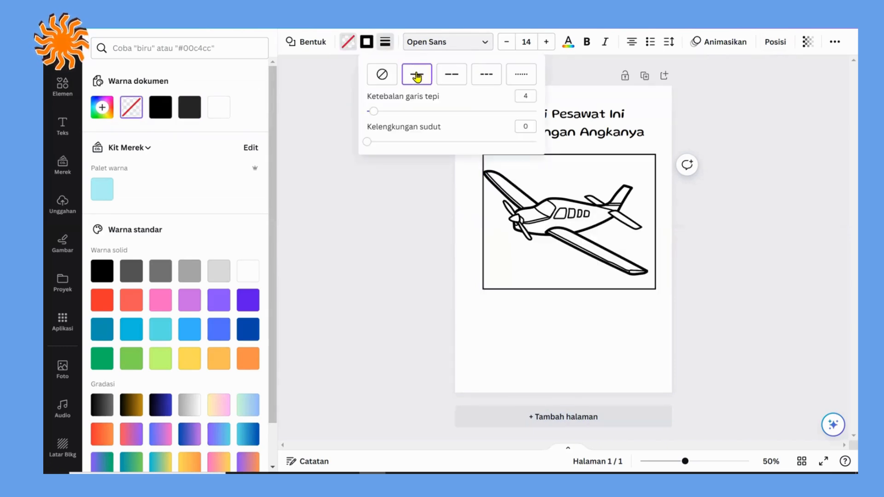
Step: Widen the frame on the airplane's propeller side so that it surrounds the graphic with margins and is centred on the page
{"action": "left_click_drag", "start_coordinate": [482, 226], "coordinate": [473, 223]}
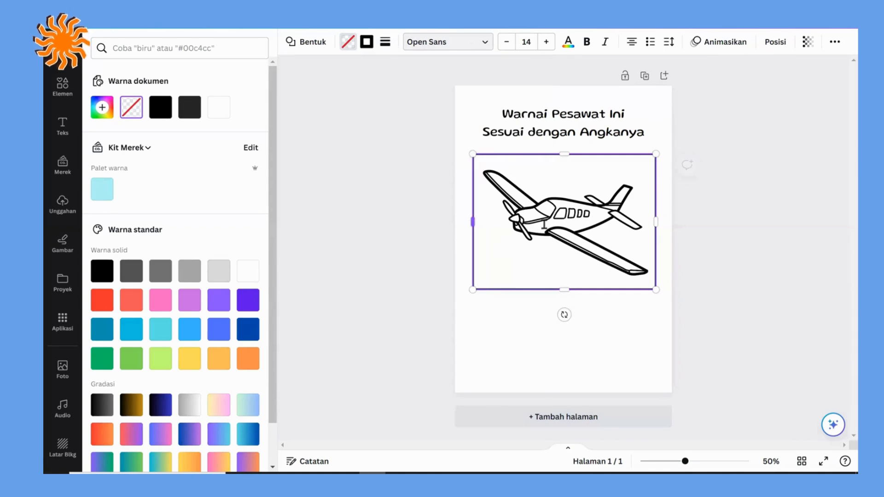
{"action": "left_click", "coordinate": [739, 226]}
{"action": "left_click_drag", "start_coordinate": [655, 221], "coordinate": [660, 221]}
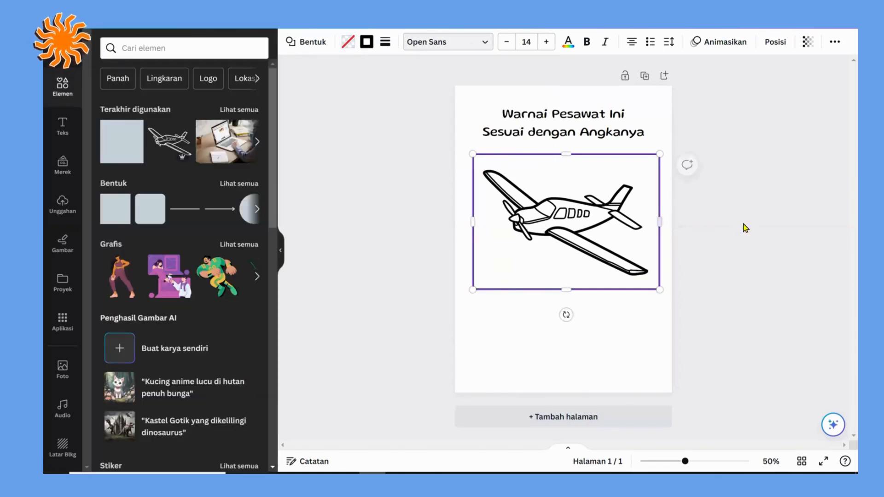
{"action": "left_click", "coordinate": [742, 224]}
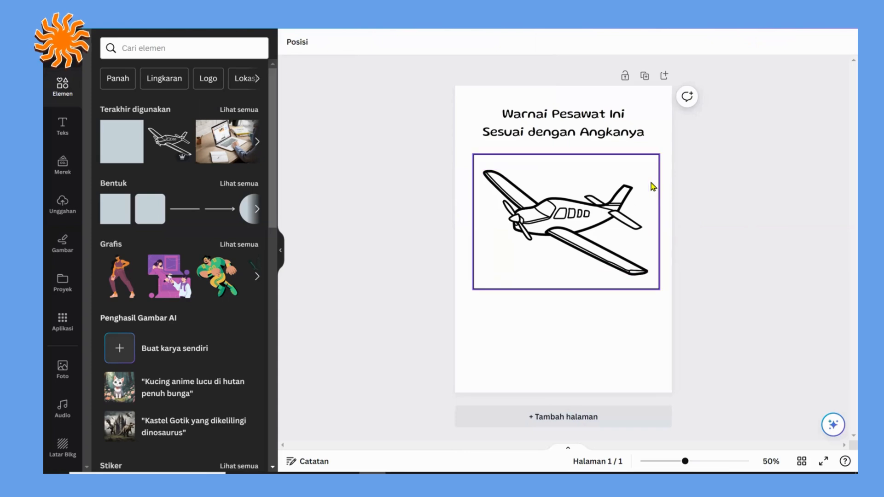
{"action": "left_click", "coordinate": [659, 218]}
{"action": "left_click_drag", "start_coordinate": [661, 217], "coordinate": [657, 220]}
{"action": "left_click", "coordinate": [736, 216]}
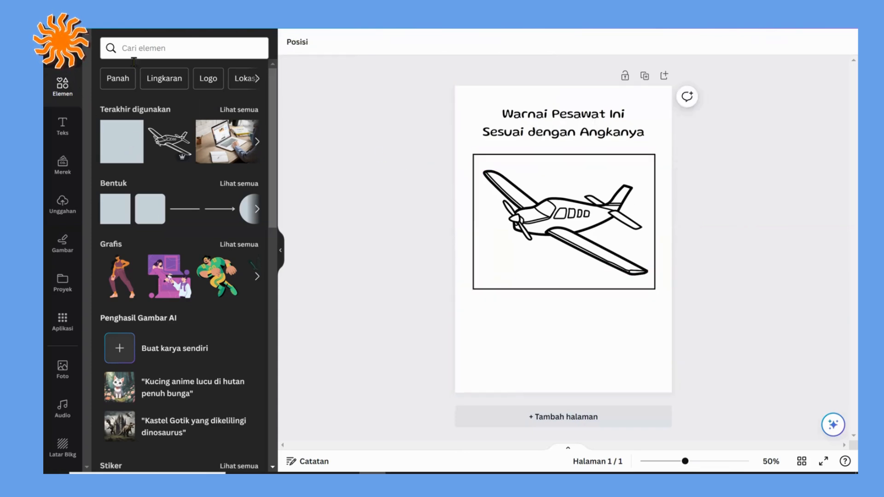
Step: Search the elements library for "awan" and limit the results to graphics (Grafis)
{"action": "left_click", "coordinate": [147, 48]}
{"action": "type", "text": "awan"}
{"action": "key", "text": "Return"}
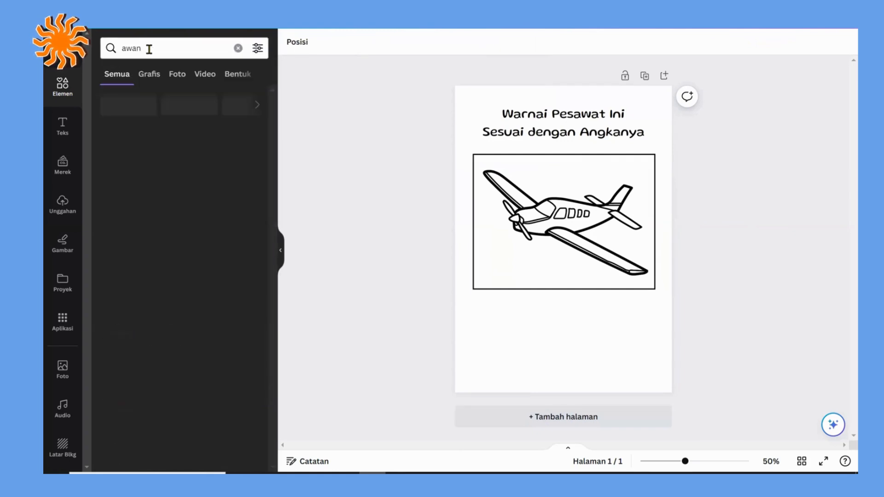
{"action": "left_click", "coordinate": [150, 75]}
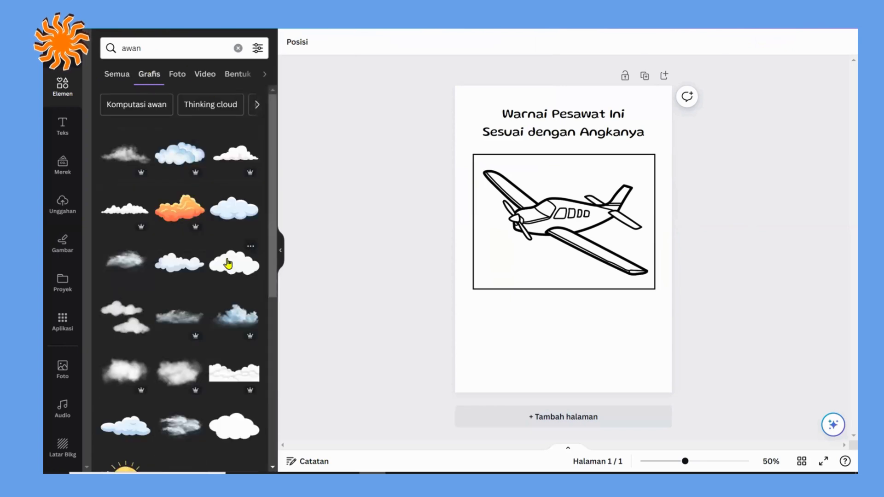
Step: Insert the plain outlined cloud graphic from the "awan" results and move it above the airplane's fuselage near the tail
{"action": "left_click", "coordinate": [228, 264]}
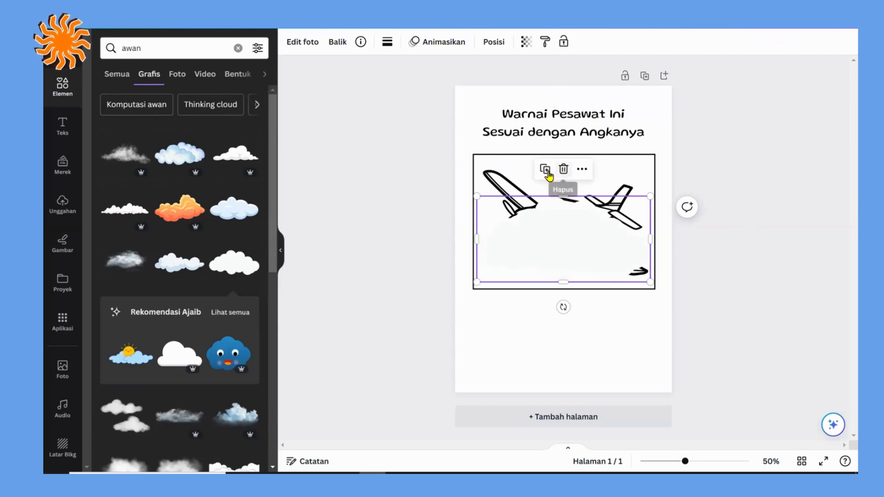
{"action": "left_click", "coordinate": [564, 169]}
{"action": "scroll", "coordinate": [147, 255], "scroll_direction": "down", "scroll_amount": 10}
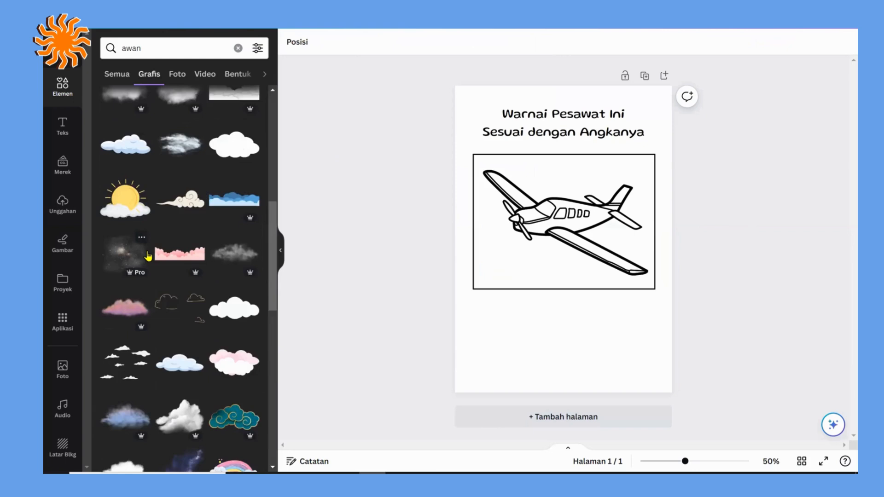
{"action": "scroll", "coordinate": [148, 256], "scroll_direction": "down", "scroll_amount": 4}
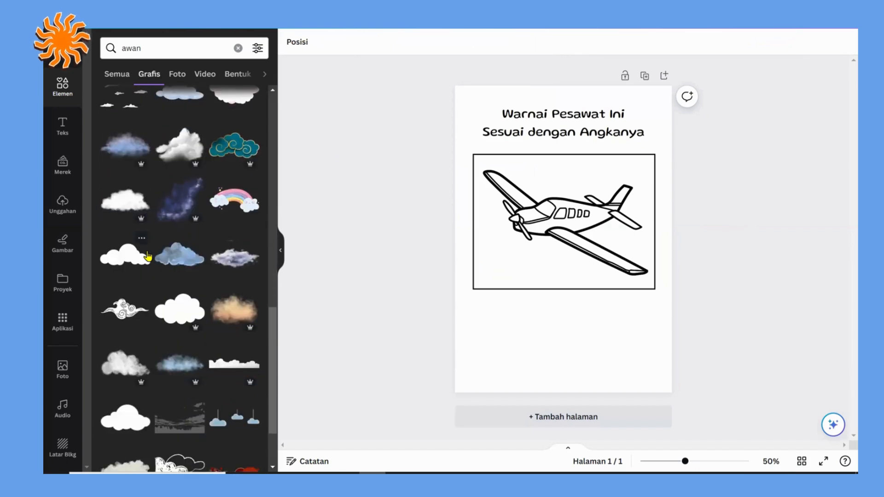
{"action": "scroll", "coordinate": [148, 256], "scroll_direction": "down", "scroll_amount": 1}
{"action": "scroll", "coordinate": [148, 255], "scroll_direction": "down", "scroll_amount": 3}
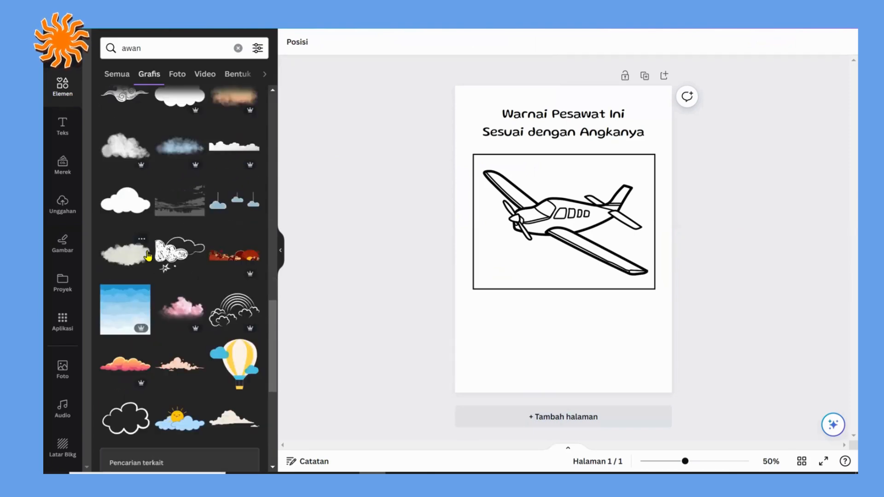
{"action": "scroll", "coordinate": [148, 256], "scroll_direction": "down", "scroll_amount": 3}
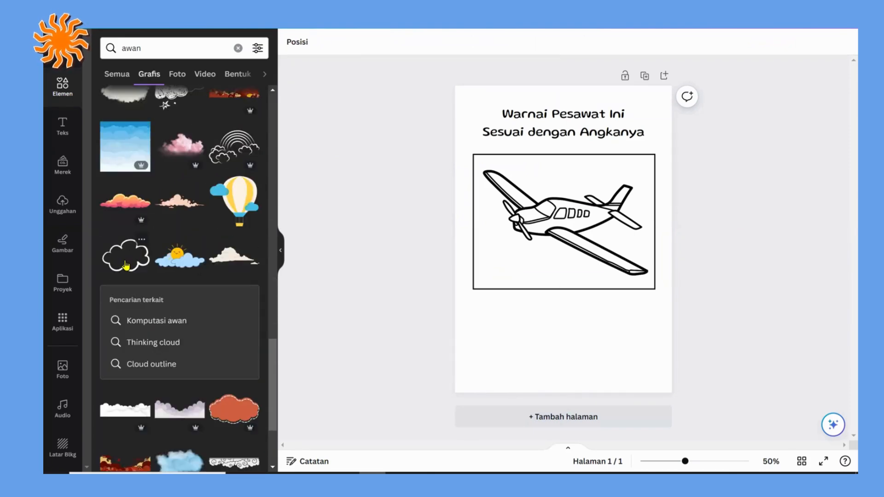
{"action": "left_click", "coordinate": [126, 258]}
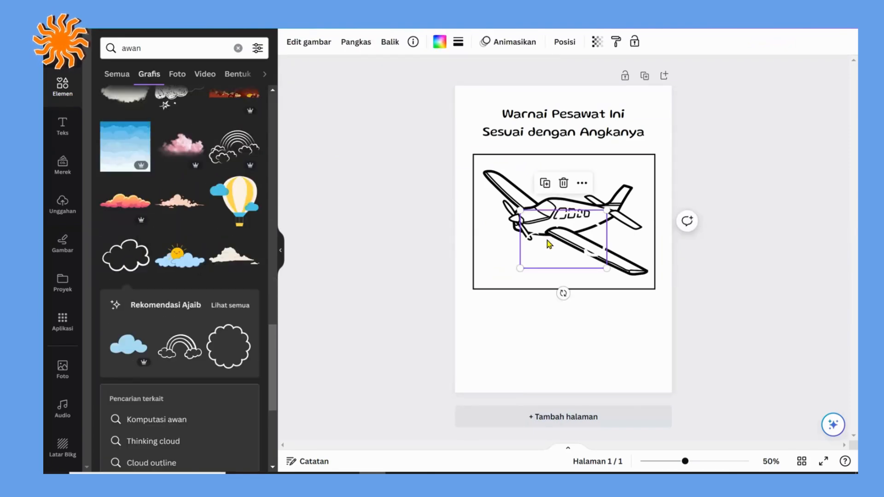
{"action": "left_click_drag", "start_coordinate": [547, 232], "coordinate": [586, 176]}
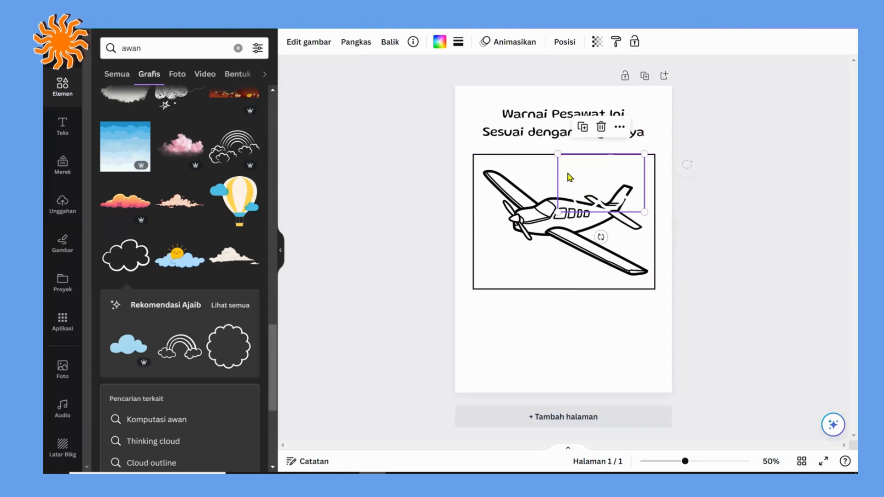
Step: Recolour the outlined cloud black and shrink it to fit inside the frame above the airplane's tail
{"action": "left_click", "coordinate": [459, 45]}
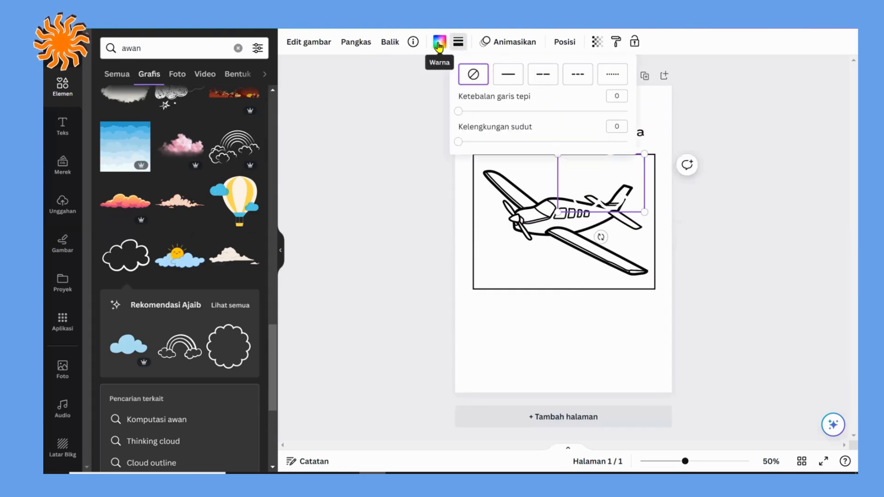
{"action": "left_click", "coordinate": [439, 47]}
{"action": "left_click", "coordinate": [439, 47]}
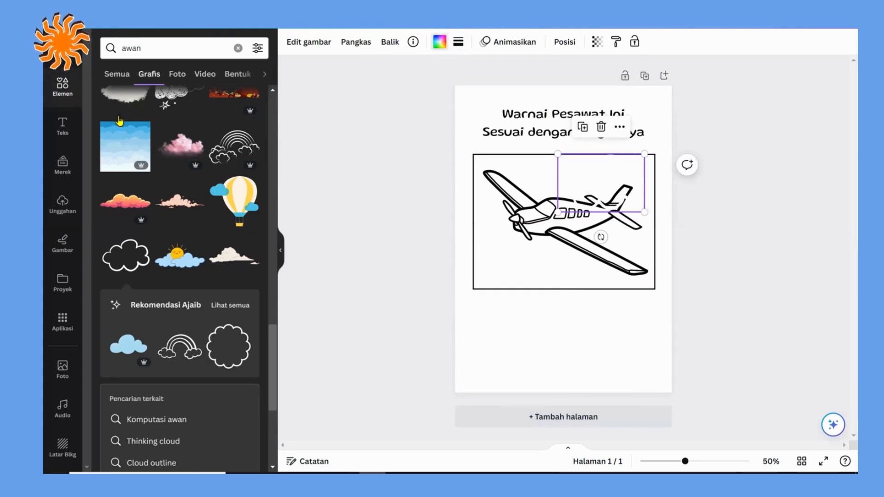
{"action": "left_click", "coordinate": [132, 108]}
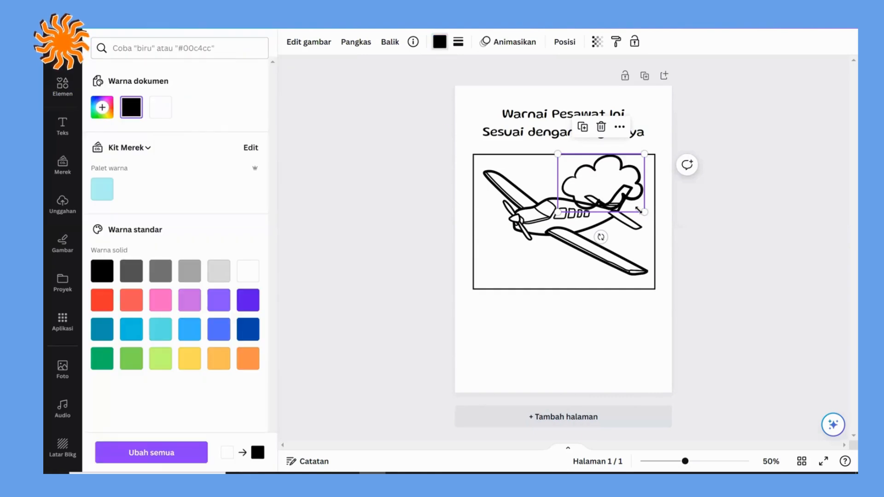
{"action": "left_click_drag", "start_coordinate": [638, 206], "coordinate": [611, 165]}
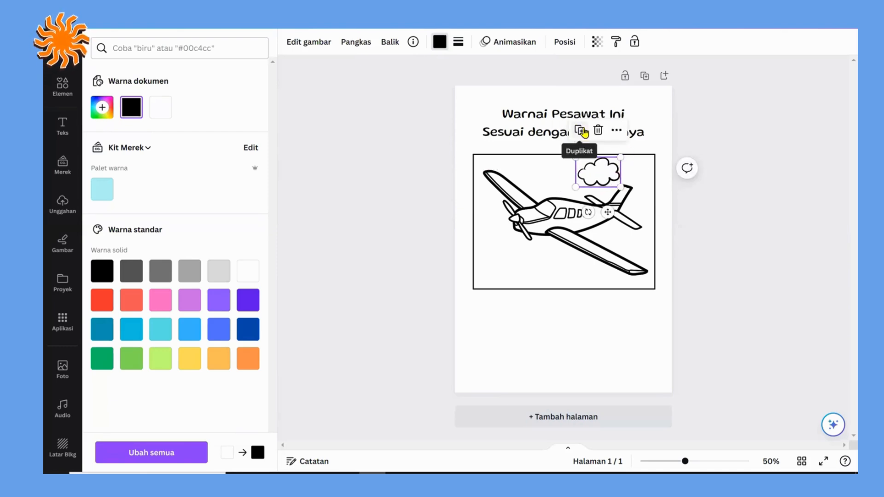
Step: Duplicate the cloud, place the copy below the airplane's propeller and make it slightly smaller than the original
{"action": "left_click", "coordinate": [582, 132]}
{"action": "left_click_drag", "start_coordinate": [598, 162], "coordinate": [502, 245]}
{"action": "mouse_move", "coordinate": [526, 274]}
{"action": "left_mouse_down"}
{"action": "mouse_move", "coordinate": [516, 268]}
{"action": "mouse_move", "coordinate": [523, 259]}
{"action": "left_mouse_up"}
{"action": "left_click", "coordinate": [514, 303]}
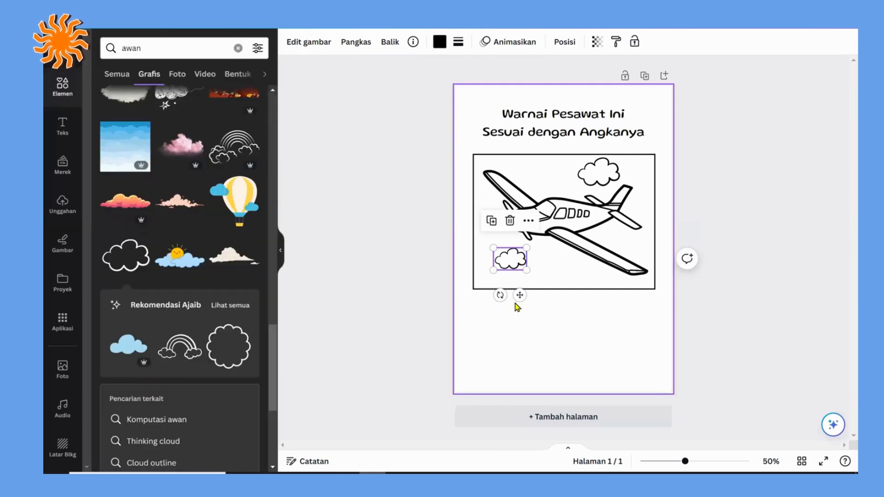
{"action": "left_click", "coordinate": [571, 327]}
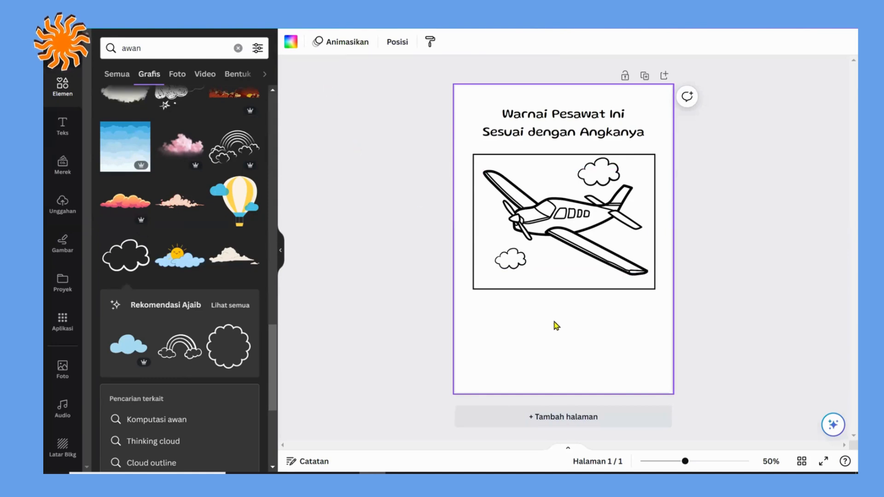
Step: Add a text box containing "1" beneath the airplane and enlarge it to font size 28.5
{"action": "key", "text": "t"}
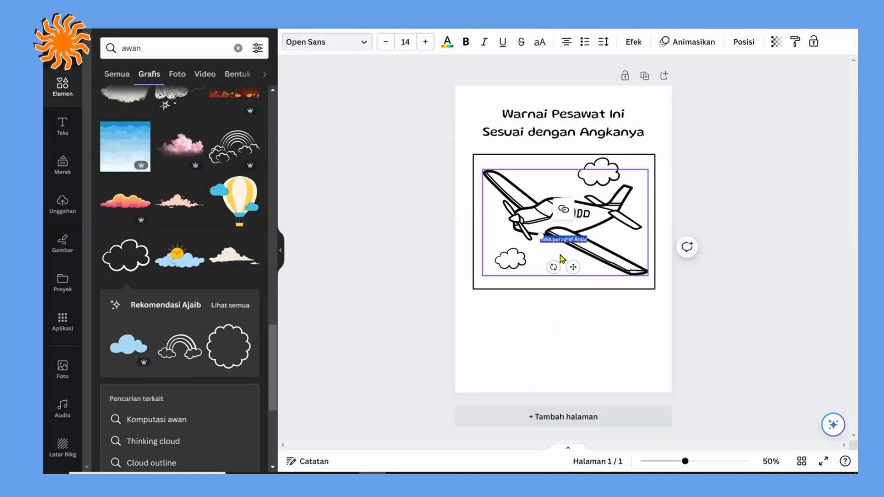
{"action": "key", "text": "BackSpace"}
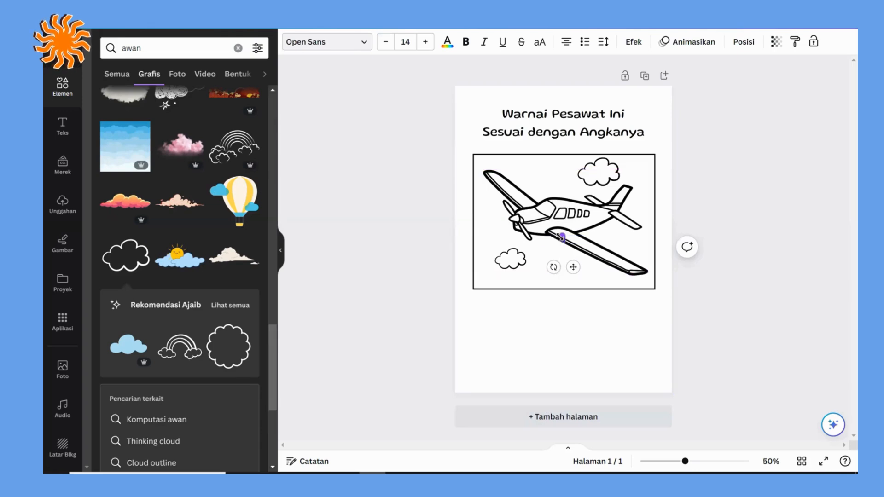
{"action": "left_click_drag", "start_coordinate": [562, 236], "coordinate": [556, 254]}
{"action": "left_click", "coordinate": [576, 301]}
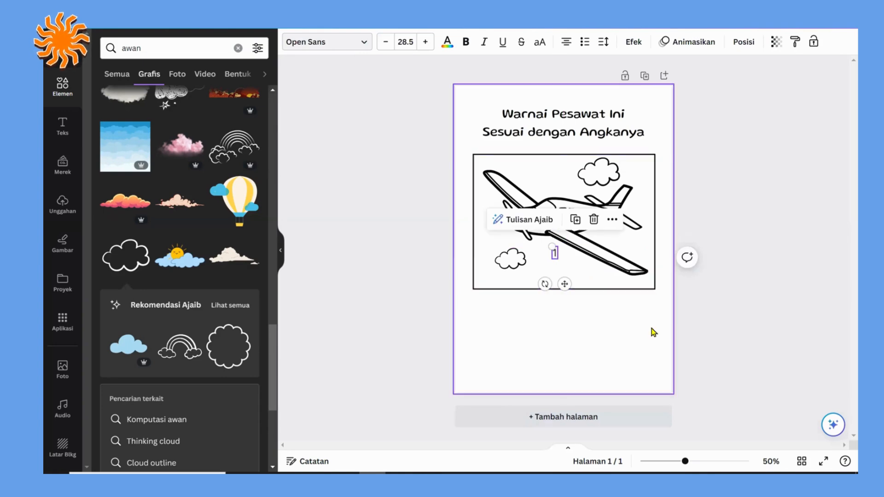
Step: Change the font of the number 1 to Happy Font TH
{"action": "left_click_drag", "start_coordinate": [684, 461], "coordinate": [693, 462]}
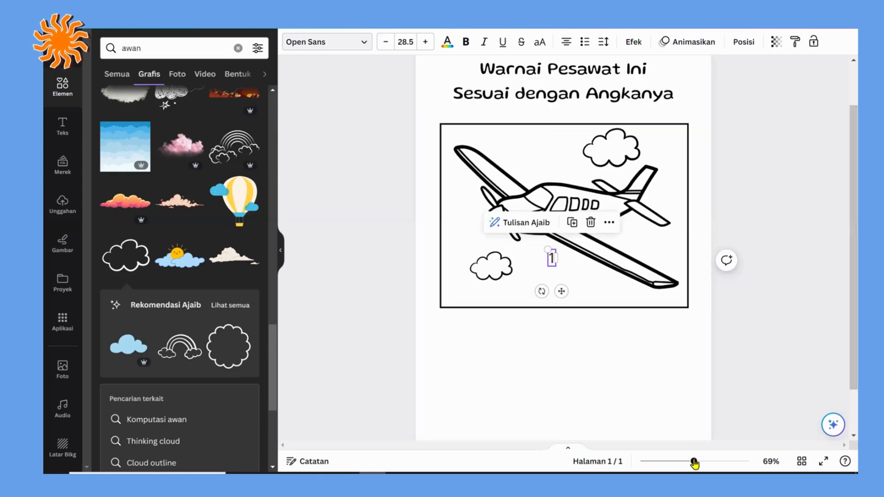
{"action": "left_click_drag", "start_coordinate": [695, 463], "coordinate": [702, 464]}
{"action": "scroll", "coordinate": [571, 329], "scroll_direction": "up", "scroll_amount": 2, "text": "ctrl"}
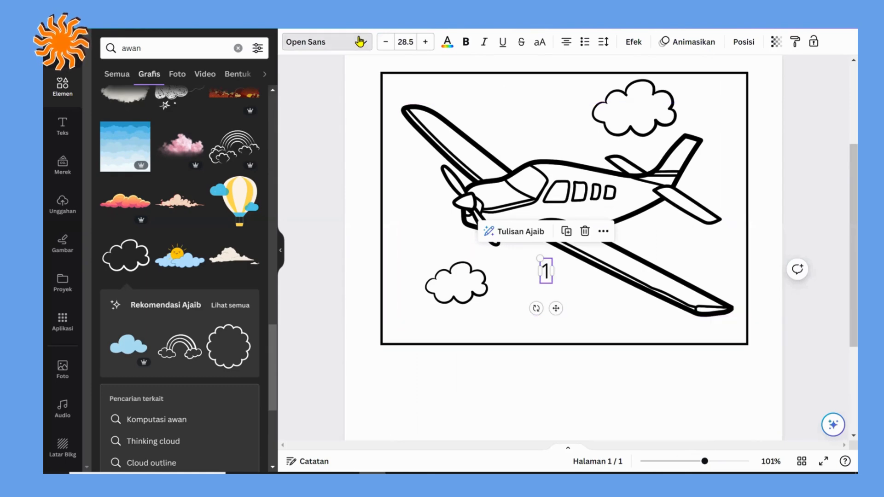
{"action": "left_click", "coordinate": [314, 44]}
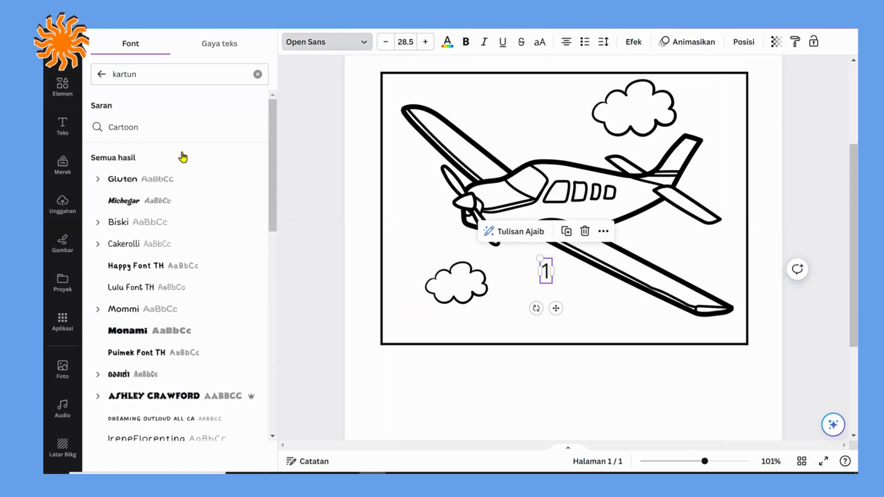
{"action": "left_click", "coordinate": [140, 336]}
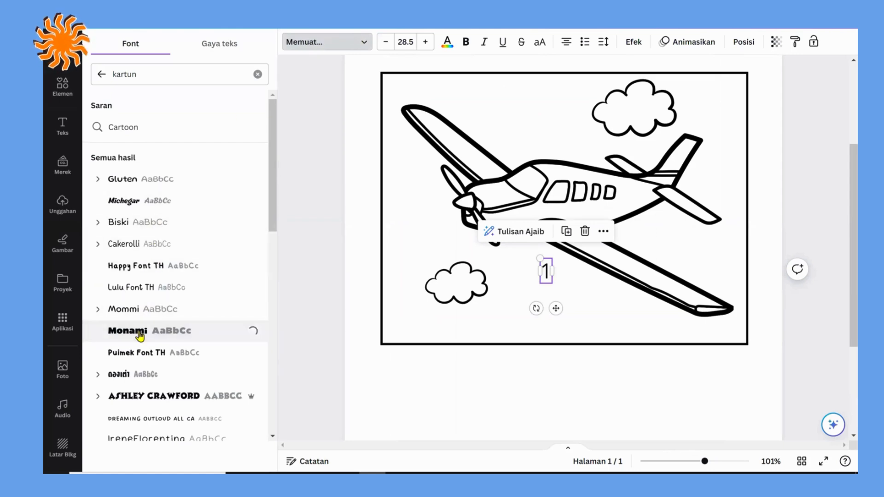
{"action": "left_click", "coordinate": [137, 273]}
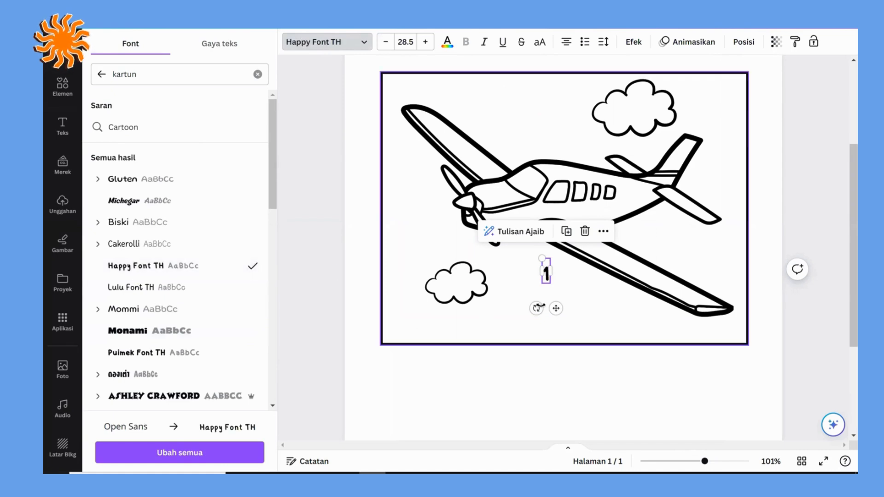
Step: Move the number 1 onto the airplane's far wing and place a duplicate of it on the near wing
{"action": "left_click_drag", "start_coordinate": [554, 307], "coordinate": [487, 196]}
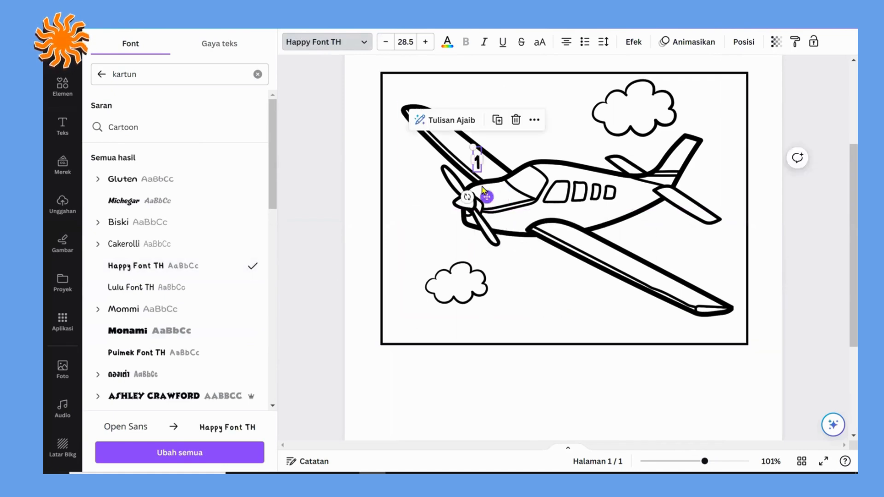
{"action": "left_click", "coordinate": [497, 121]}
{"action": "left_click_drag", "start_coordinate": [497, 207], "coordinate": [592, 277]}
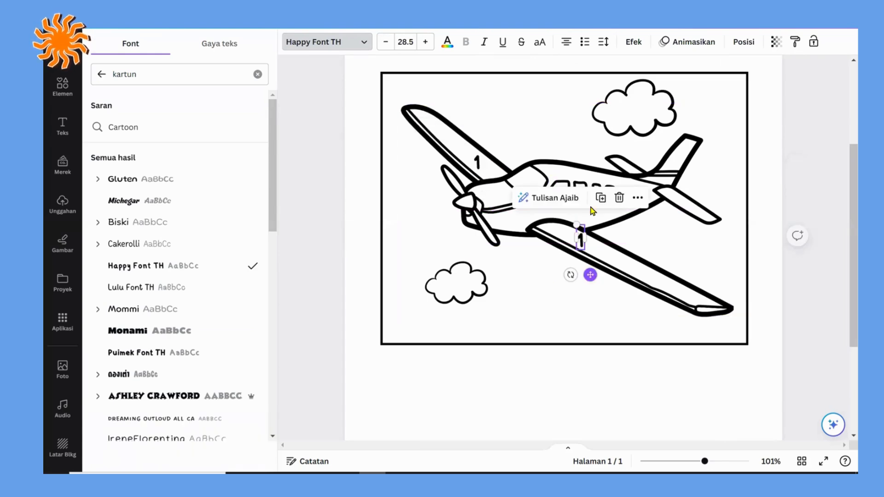
Step: Duplicate the near wing's number 1 and place a copy on the airplane's tail fin
{"action": "left_click", "coordinate": [597, 198]}
{"action": "left_click", "coordinate": [581, 240]}
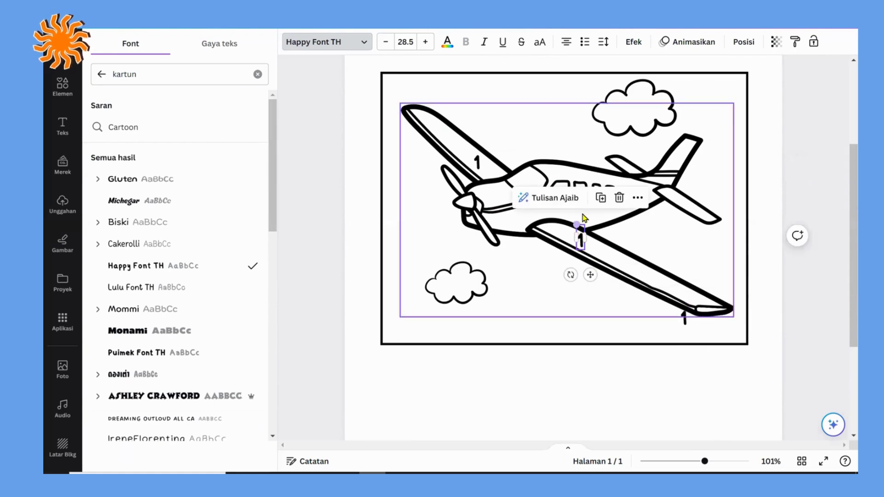
{"action": "left_click", "coordinate": [608, 206]}
{"action": "left_click_drag", "start_coordinate": [599, 283], "coordinate": [688, 187]}
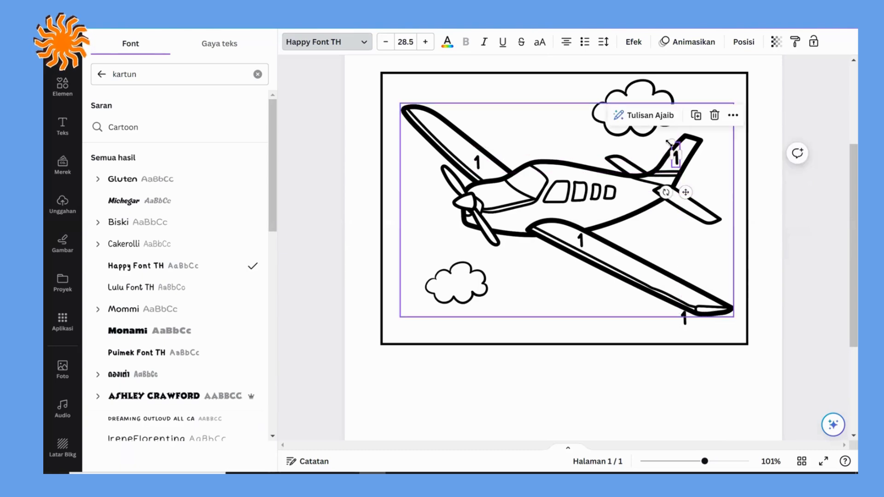
Step: Duplicate the tail fin's number 1, place the copy on the fuselage below the windows and change it to 2
{"action": "left_click", "coordinate": [693, 119]}
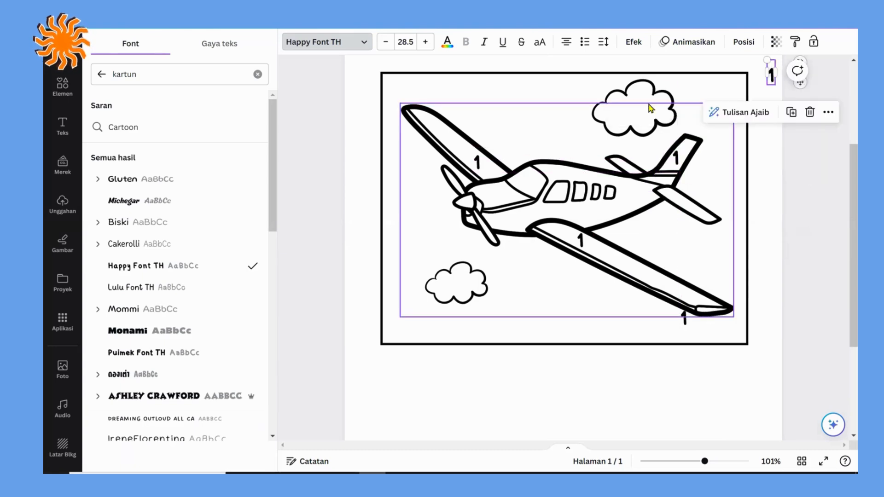
{"action": "left_click", "coordinate": [675, 156]}
{"action": "left_click", "coordinate": [695, 117]}
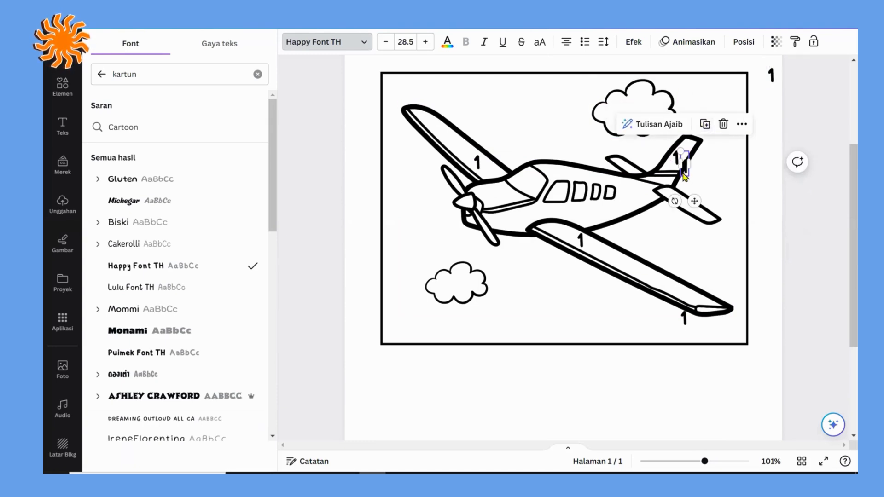
{"action": "left_click_drag", "start_coordinate": [690, 201], "coordinate": [593, 244]}
{"action": "double_click", "coordinate": [592, 212]}
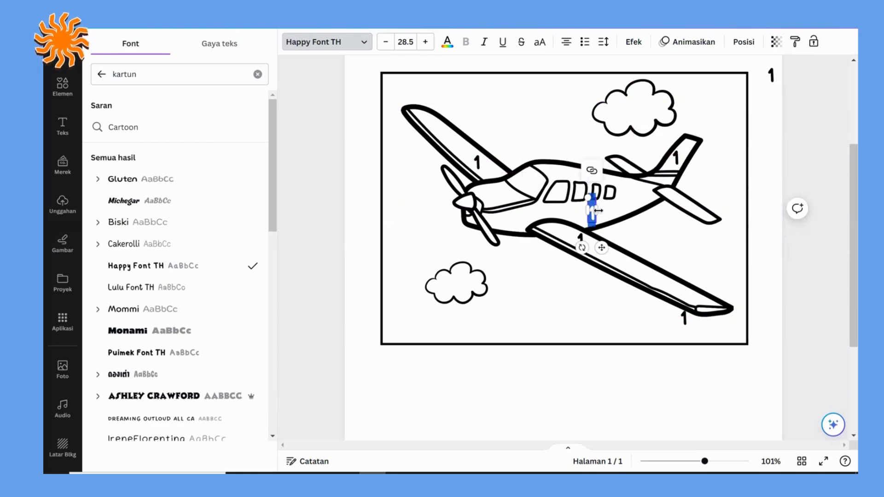
{"action": "type", "text": "2"}
{"action": "left_click", "coordinate": [598, 248]}
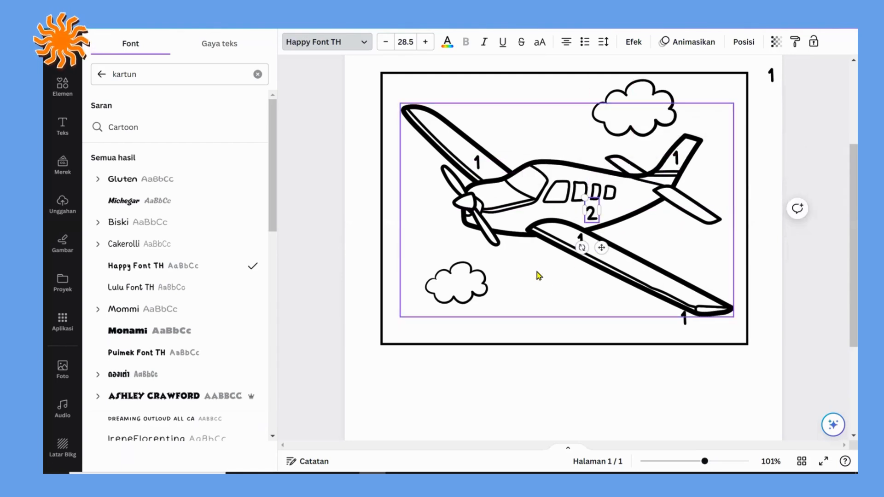
Step: Duplicate the fuselage's number 2, place the copy inside the cloud below the propeller and change it to 3
{"action": "left_click", "coordinate": [590, 213]}
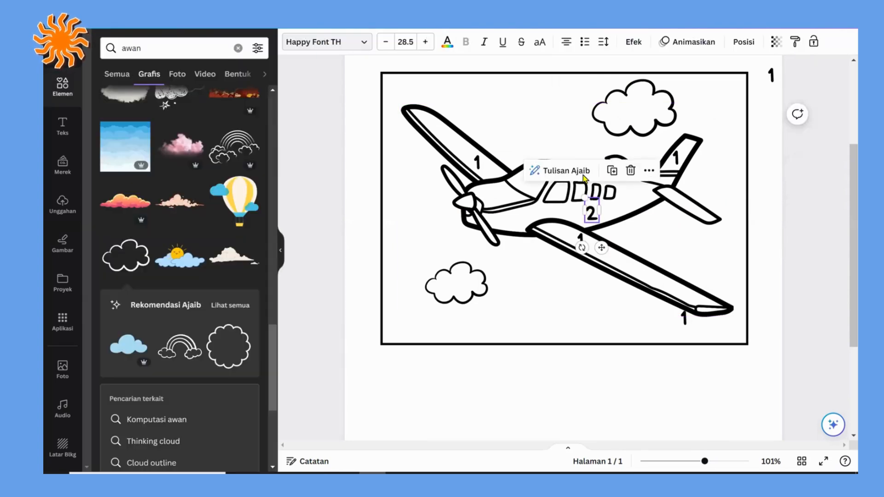
{"action": "left_click", "coordinate": [610, 173]}
{"action": "left_click_drag", "start_coordinate": [591, 228], "coordinate": [453, 285]}
{"action": "double_click", "coordinate": [454, 285]}
{"action": "type", "text": "3"}
{"action": "left_click", "coordinate": [516, 290]}
Step: Duplicate the number 3 and place the copy inside the cloud above the airplane's tail
{"action": "left_click", "coordinate": [461, 275]}
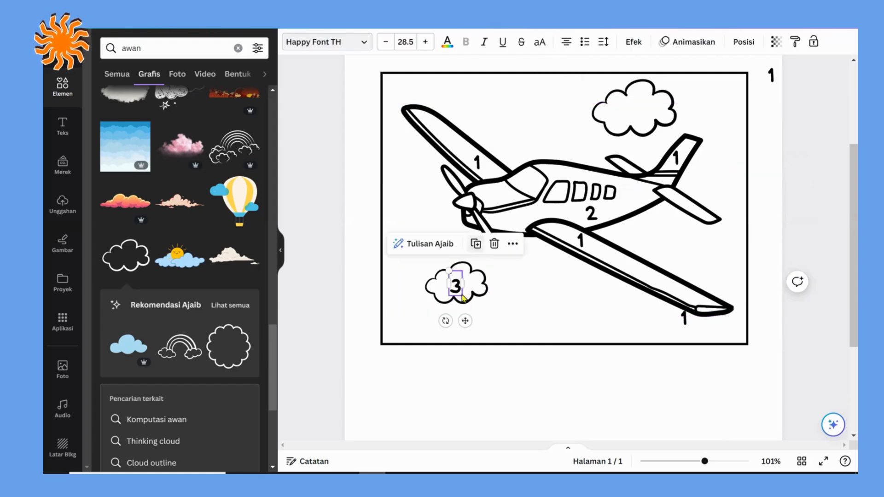
{"action": "left_click_drag", "start_coordinate": [460, 290], "coordinate": [629, 110]}
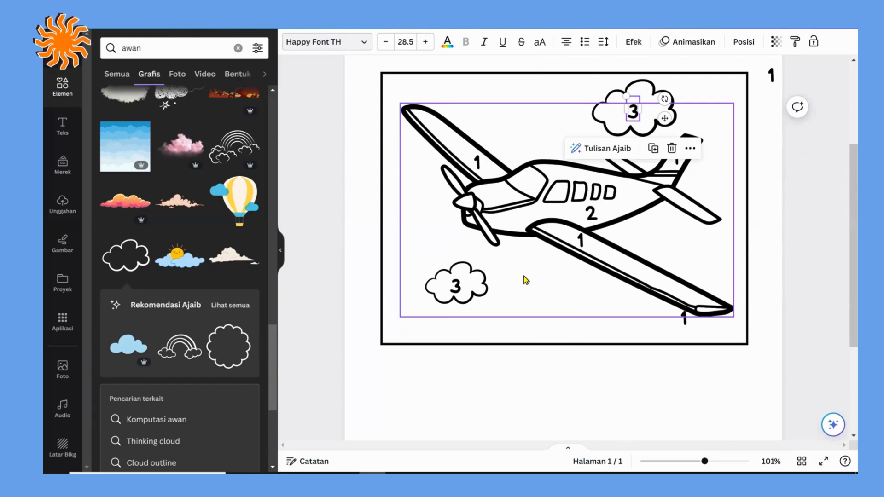
{"action": "left_click", "coordinate": [526, 280]}
Step: Duplicate the fuselage's number 2, change the copy to 4 and place it on the airplane's nose
{"action": "left_click", "coordinate": [591, 213]}
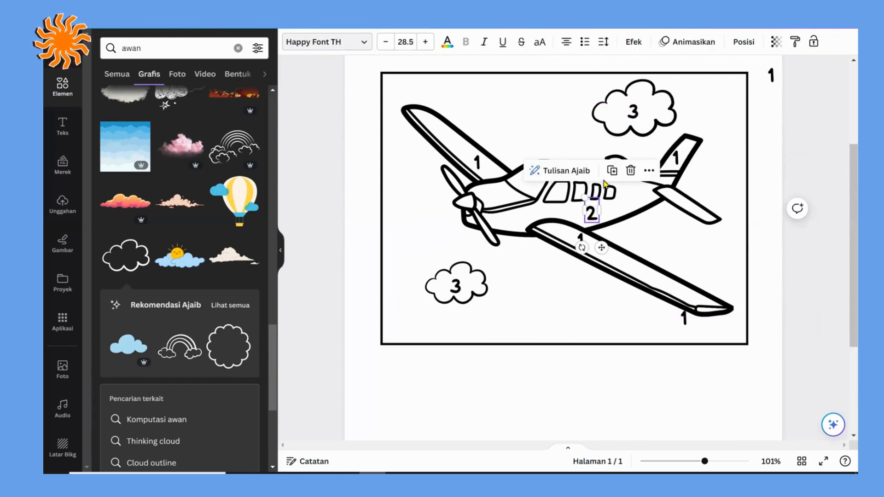
{"action": "key", "text": "ctrl+d"}
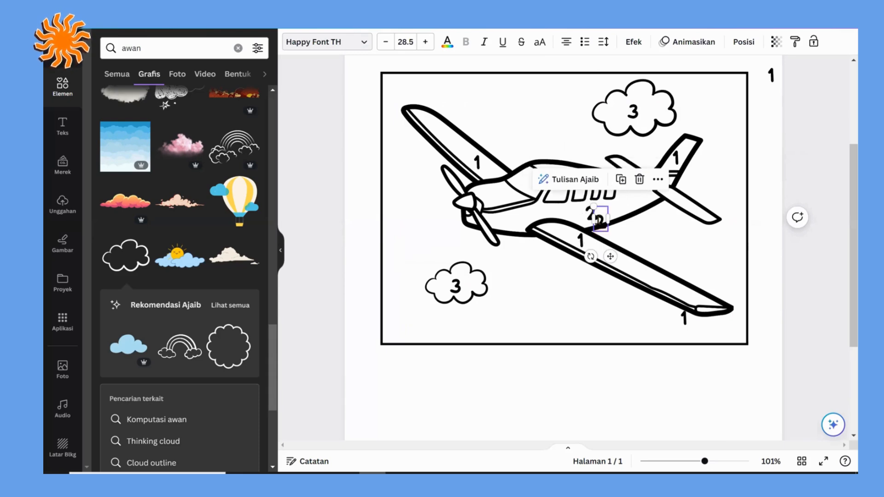
{"action": "double_click", "coordinate": [599, 220]}
{"action": "type", "text": "4"}
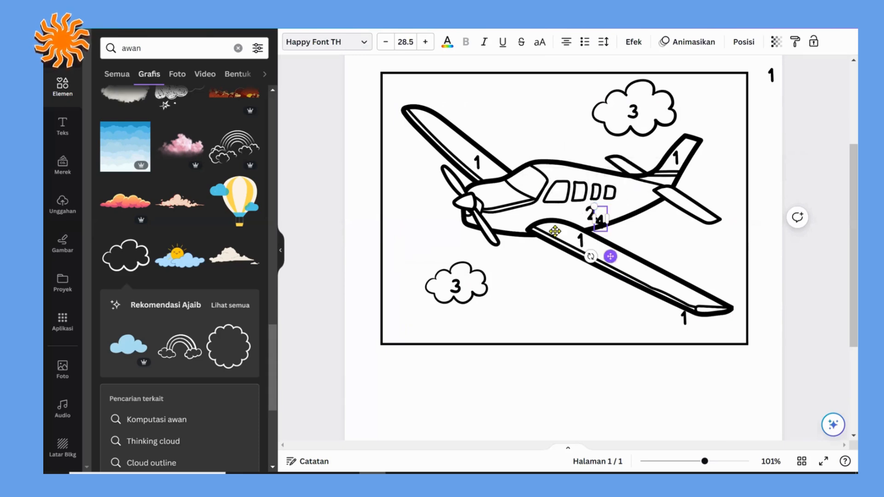
{"action": "left_click_drag", "start_coordinate": [501, 225], "coordinate": [504, 227]}
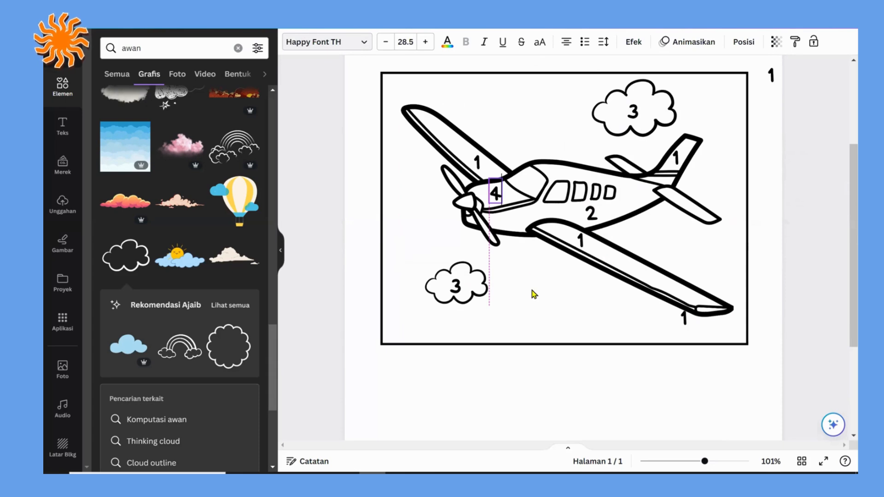
{"action": "left_click", "coordinate": [564, 248]}
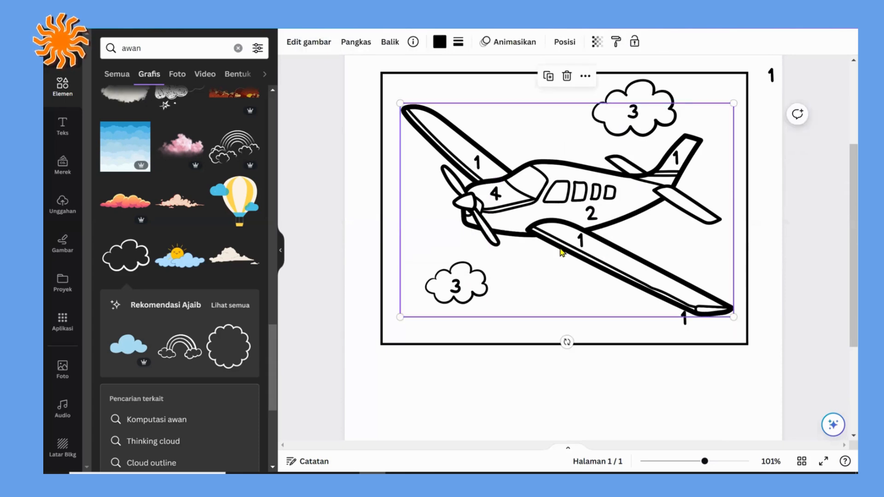
Step: Duplicate the near wing's number 1 and place the copy on the airplane's windshield
{"action": "left_click", "coordinate": [579, 236]}
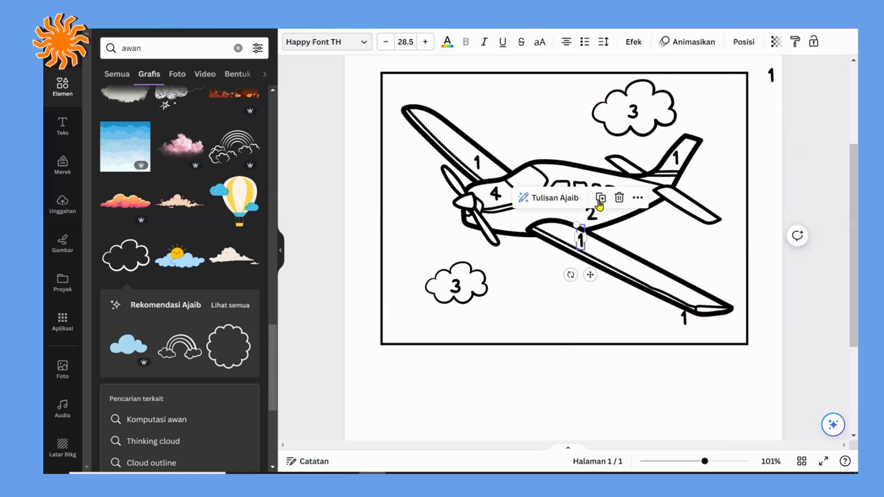
{"action": "left_click_drag", "start_coordinate": [590, 276], "coordinate": [535, 213]}
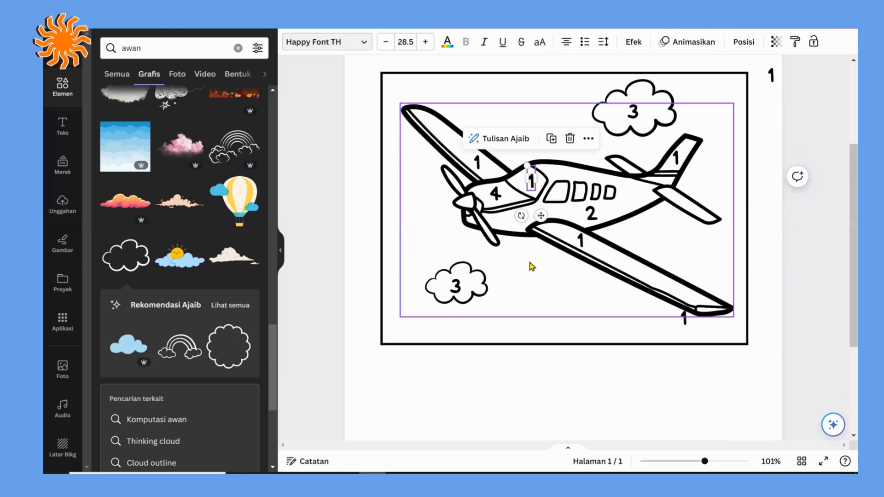
{"action": "left_click", "coordinate": [532, 266]}
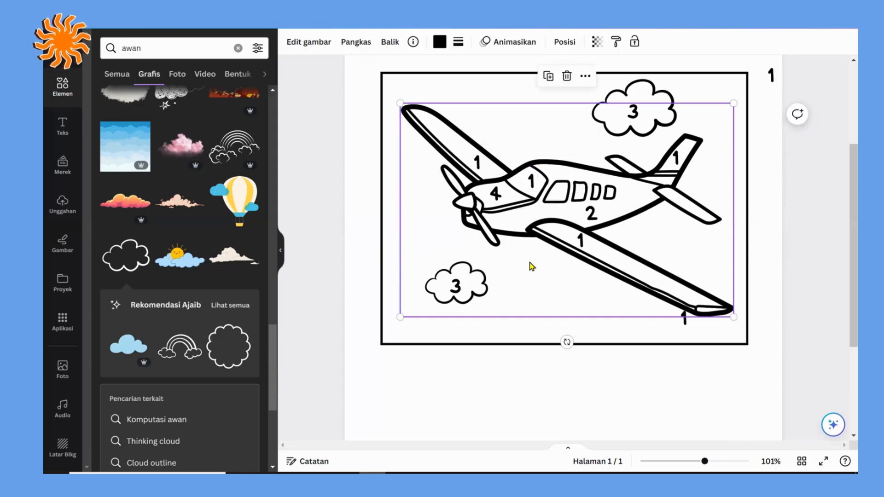
{"action": "left_click", "coordinate": [451, 379]}
Step: Duplicate the nose's number 4 and place copies on both horizontal tail stabilizers
{"action": "left_click", "coordinate": [495, 193]}
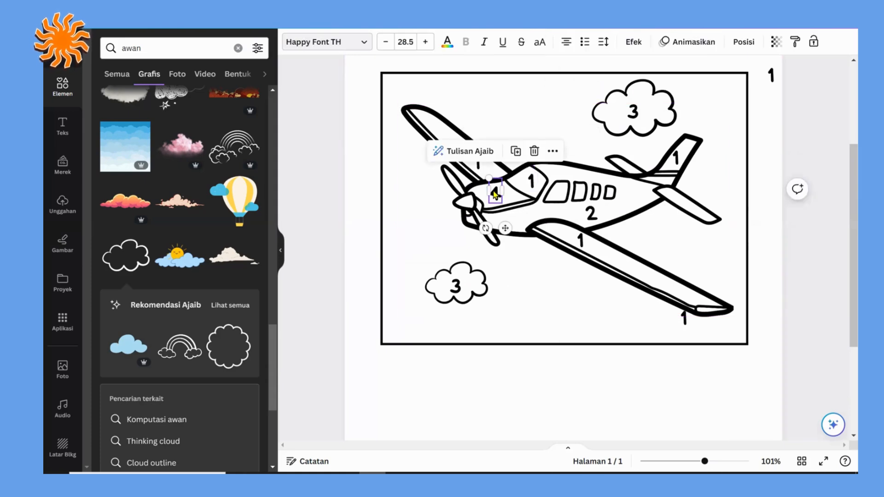
{"action": "left_click_drag", "start_coordinate": [514, 235], "coordinate": [634, 191]}
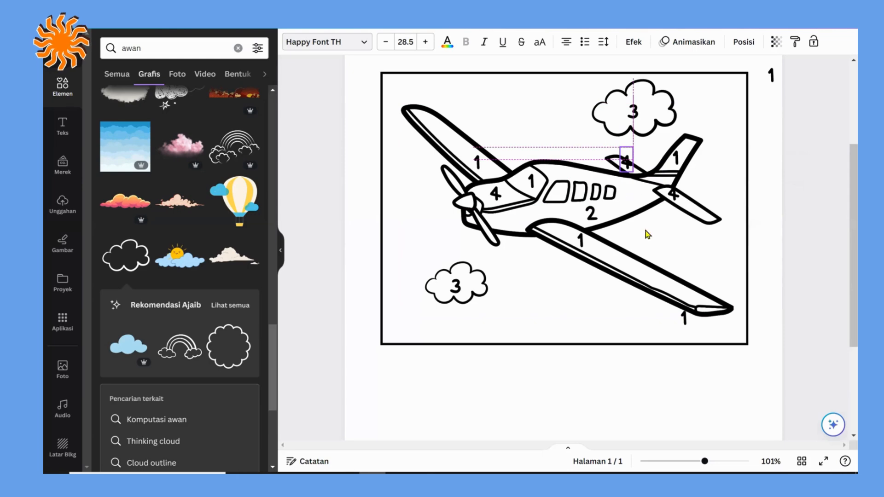
{"action": "left_click", "coordinate": [763, 229]}
Step: Search the elements for "crayon"
{"action": "scroll", "coordinate": [584, 356], "scroll_direction": "down", "scroll_amount": 3}
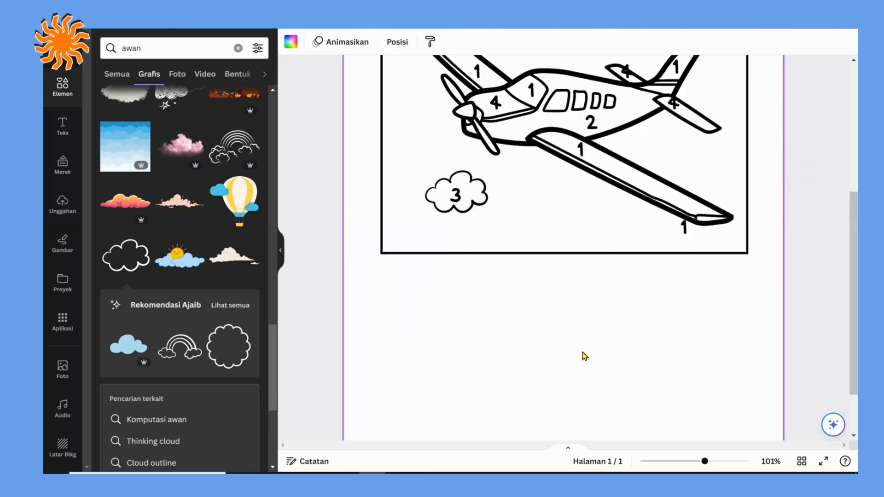
{"action": "scroll", "coordinate": [559, 351], "scroll_direction": "down", "scroll_amount": 2}
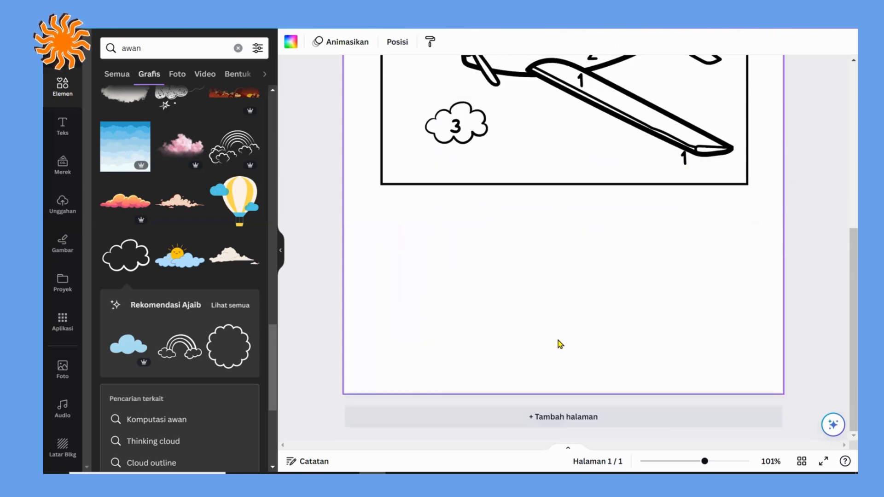
{"action": "left_click", "coordinate": [62, 85]}
{"action": "left_click", "coordinate": [125, 48]}
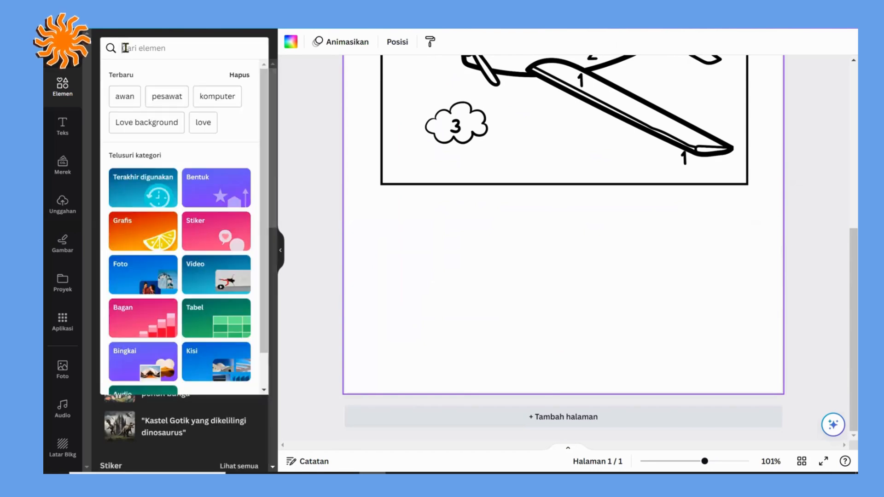
{"action": "type", "text": "crayon"}
{"action": "key", "text": "Return"}
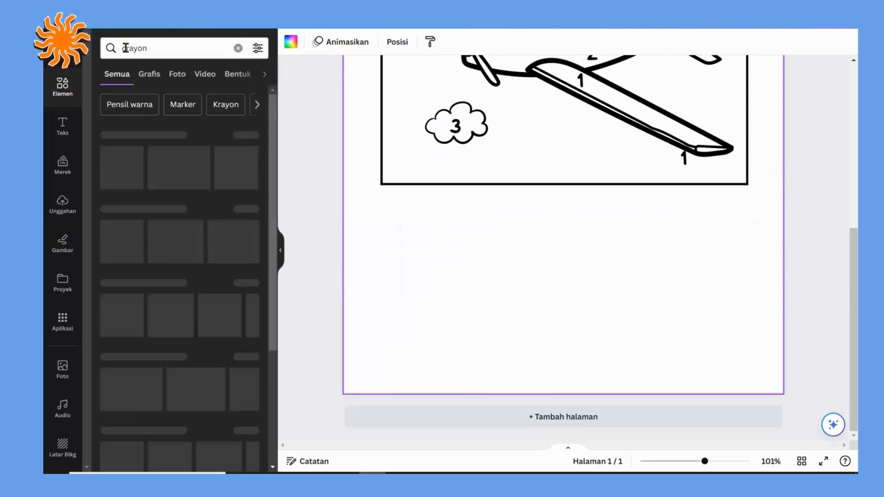
Step: Show only the graphics results and add the single slanted red crayon to the page
{"action": "left_click", "coordinate": [238, 136]}
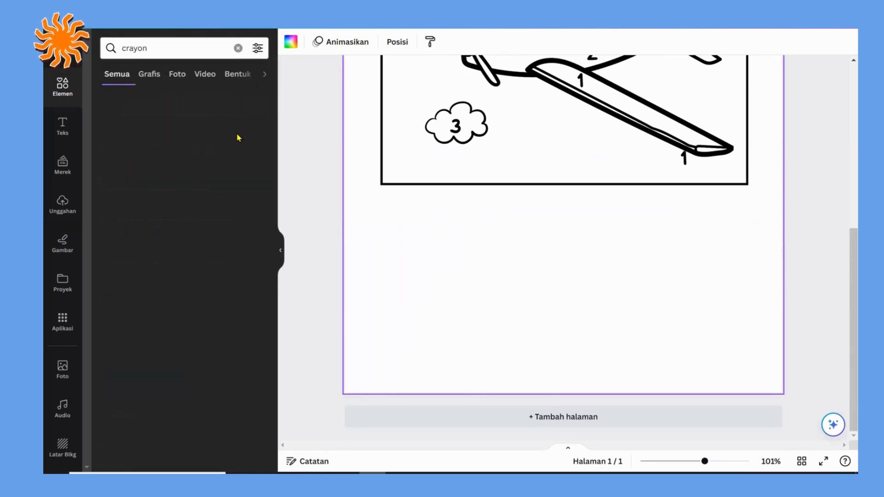
{"action": "scroll", "coordinate": [149, 286], "scroll_direction": "down", "scroll_amount": 7}
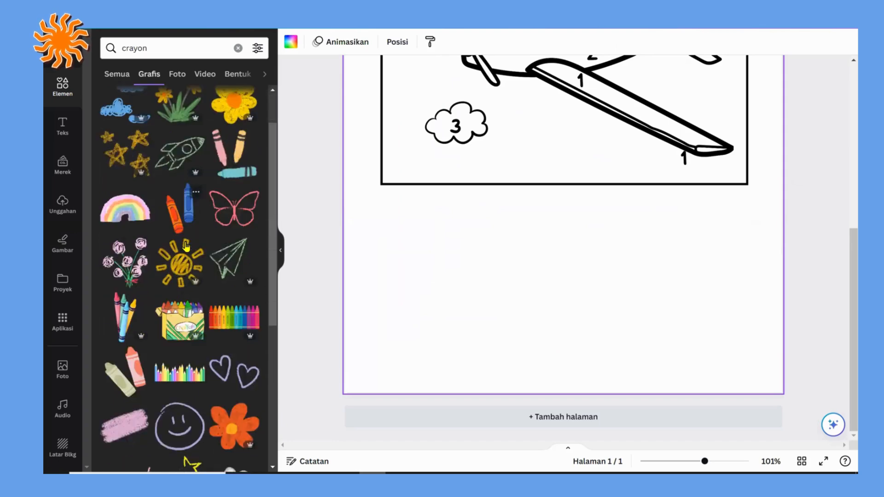
{"action": "scroll", "coordinate": [186, 248], "scroll_direction": "down", "scroll_amount": 1}
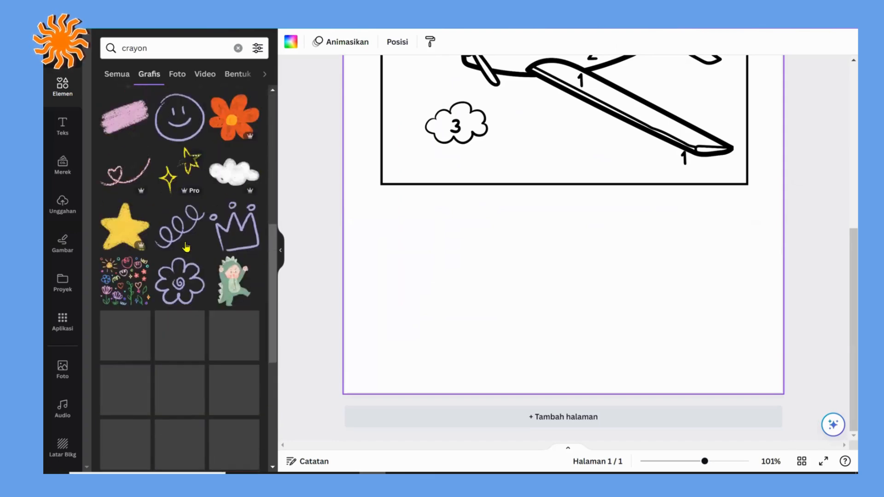
{"action": "scroll", "coordinate": [199, 246], "scroll_direction": "down", "scroll_amount": 6}
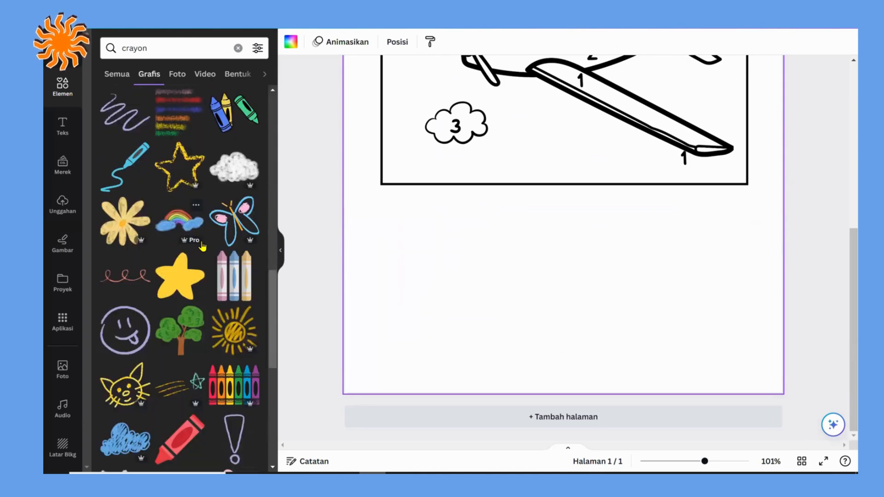
{"action": "scroll", "coordinate": [198, 283], "scroll_direction": "down", "scroll_amount": 3}
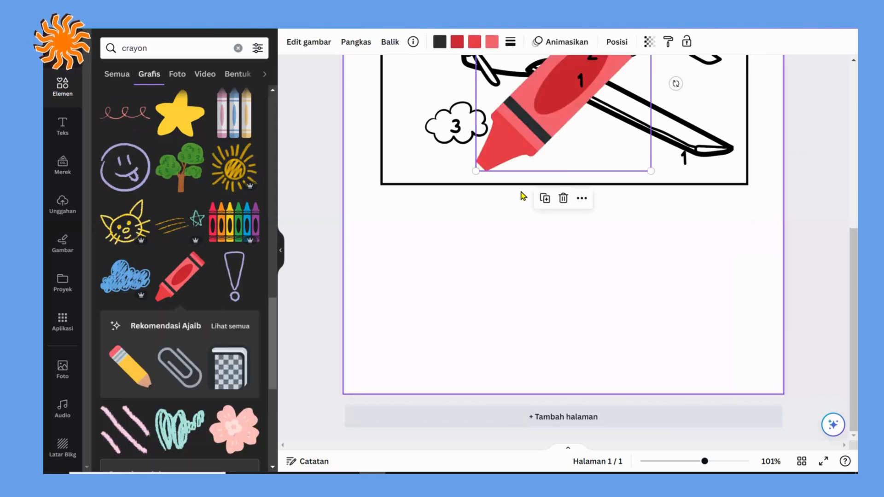
Step: Move the red crayon to the blank area below the airplane frame and shrink it to fit beneath the frame's left part
{"action": "scroll", "coordinate": [525, 198], "scroll_direction": "up", "scroll_amount": 3}
{"action": "left_click_drag", "start_coordinate": [525, 258], "coordinate": [458, 377]}
{"action": "scroll", "coordinate": [497, 231], "scroll_direction": "down", "scroll_amount": 3}
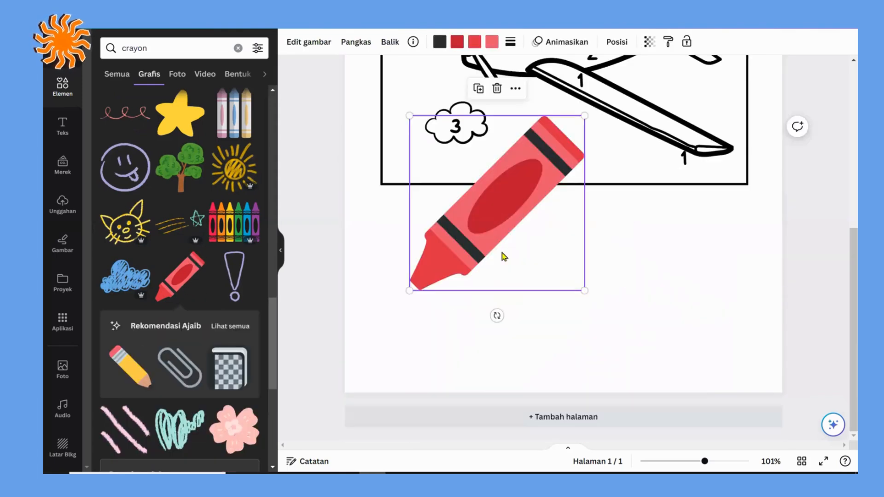
{"action": "left_click_drag", "start_coordinate": [502, 253], "coordinate": [482, 323]}
{"action": "left_click_drag", "start_coordinate": [551, 201], "coordinate": [438, 239]}
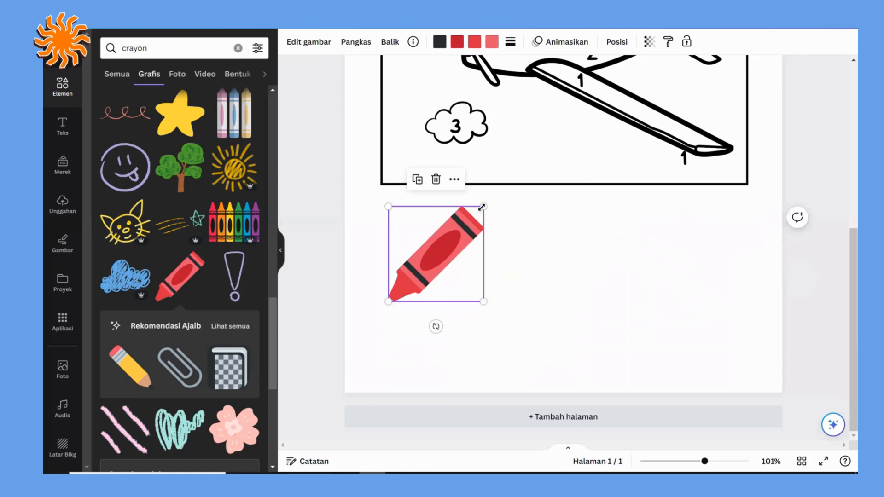
{"action": "left_click_drag", "start_coordinate": [483, 206], "coordinate": [467, 223]}
Step: Duplicate the red crayon three times to form an evenly spaced row of four below the frame
{"action": "left_click_drag", "start_coordinate": [435, 249], "coordinate": [514, 247]}
{"action": "left_click", "coordinate": [408, 186]}
{"action": "left_click", "coordinate": [487, 185]}
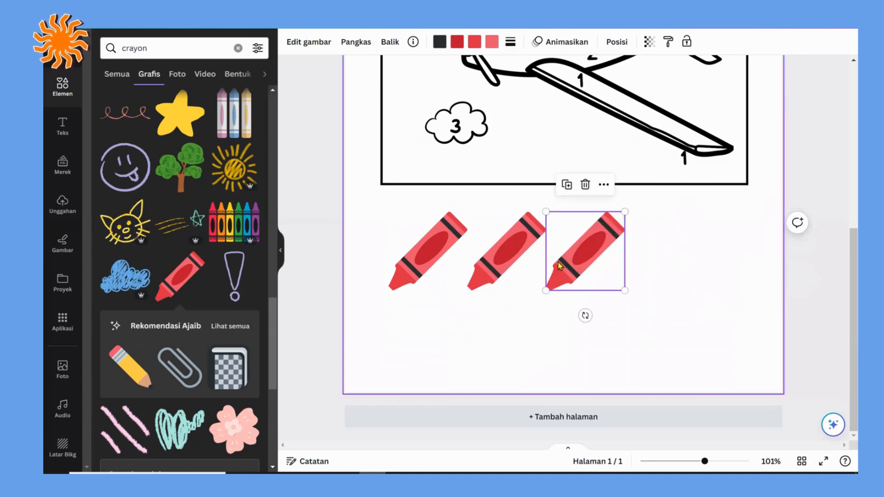
{"action": "left_click", "coordinate": [566, 184]}
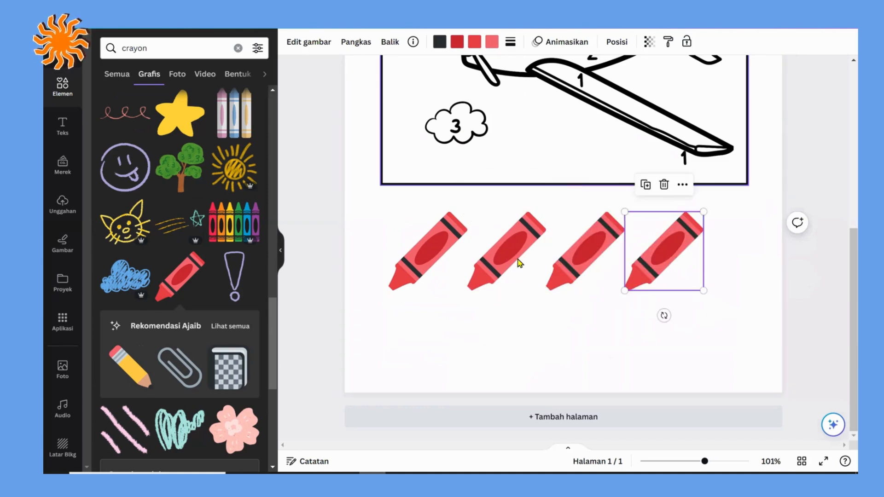
Step: Recolour all the red parts of the second crayon with the medium green standard colour
{"action": "left_click", "coordinate": [509, 249]}
{"action": "left_click", "coordinate": [458, 42]}
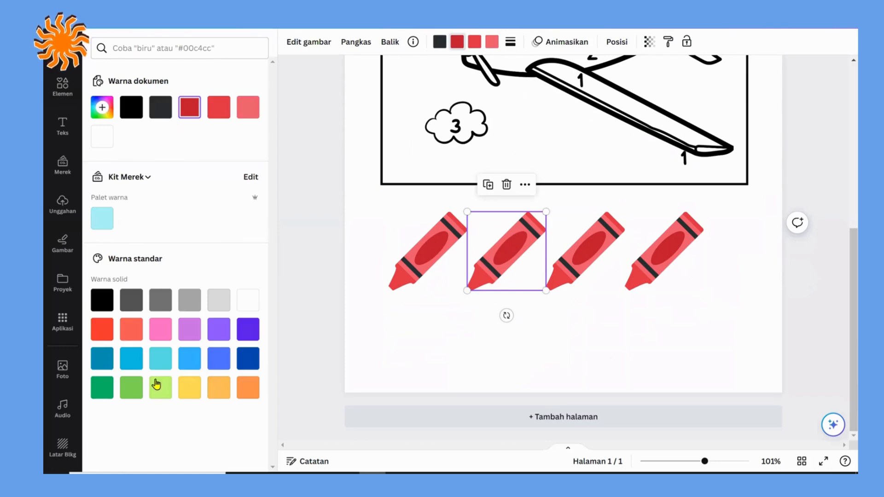
{"action": "left_click", "coordinate": [130, 389]}
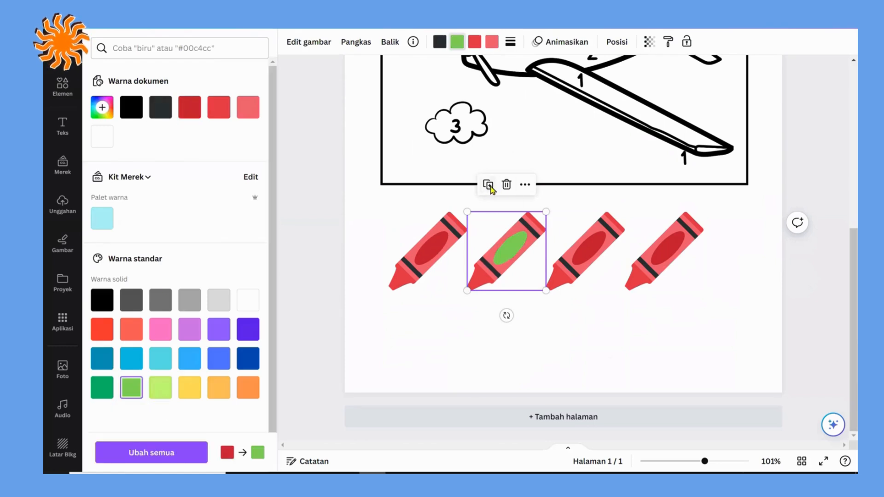
{"action": "left_click", "coordinate": [474, 43]}
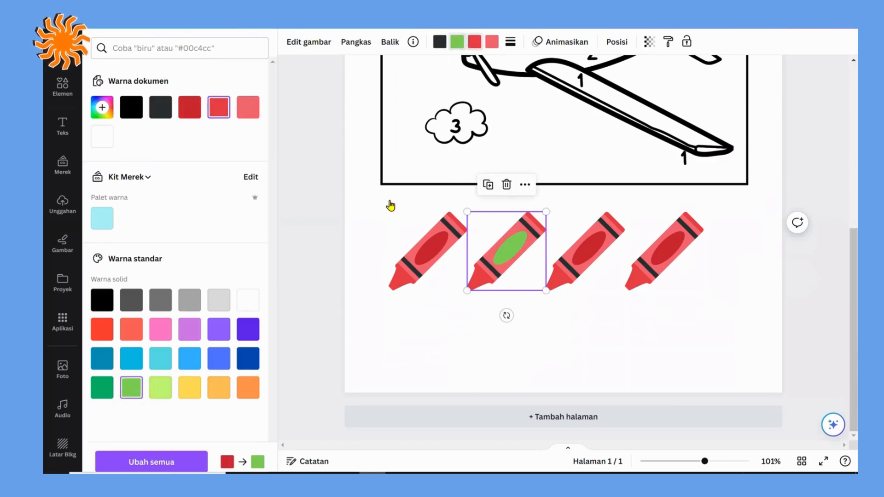
{"action": "left_click", "coordinate": [132, 388]}
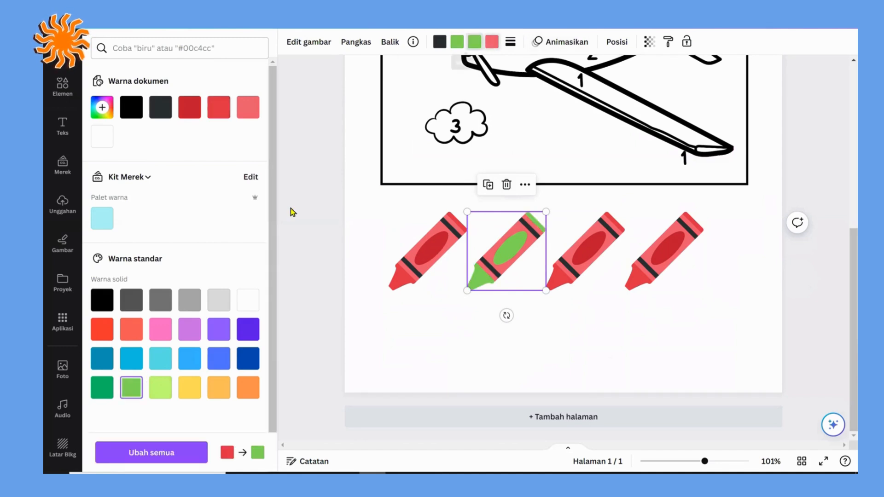
Step: Recolour all three red shades of the third crayon with the yellow standard colour
{"action": "left_click", "coordinate": [575, 267]}
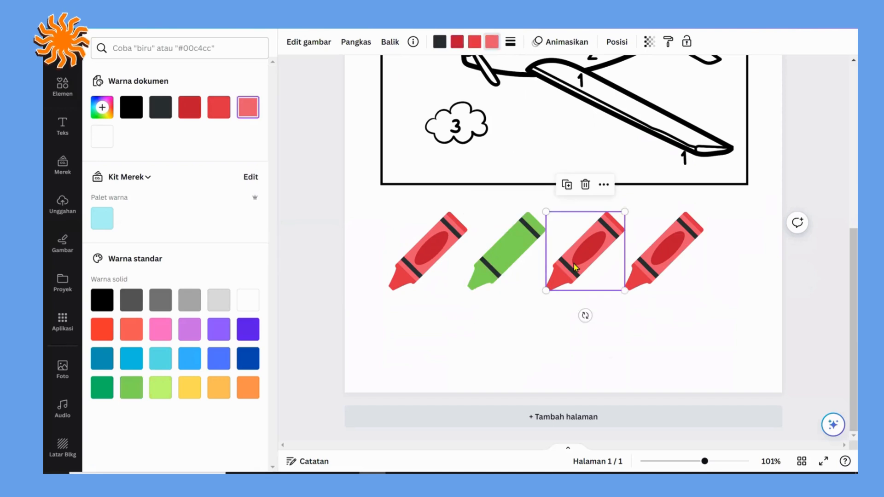
{"action": "left_click", "coordinate": [457, 42]}
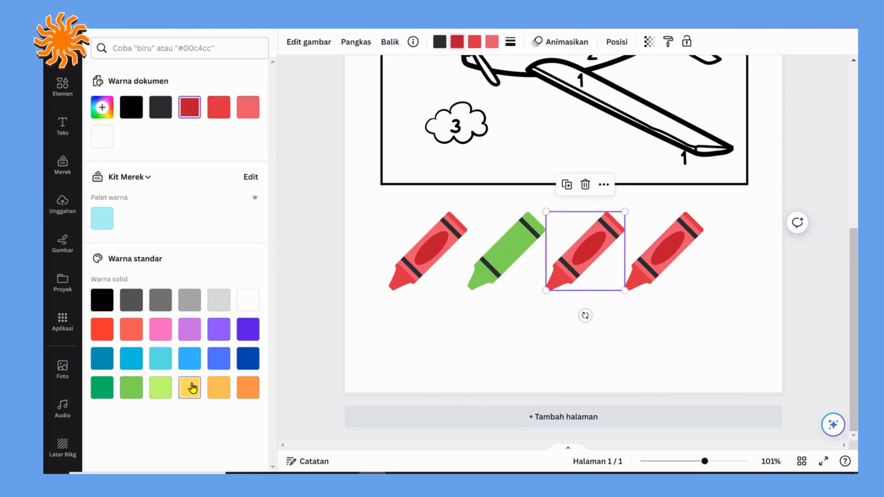
{"action": "left_click", "coordinate": [190, 387]}
{"action": "left_click", "coordinate": [474, 42]}
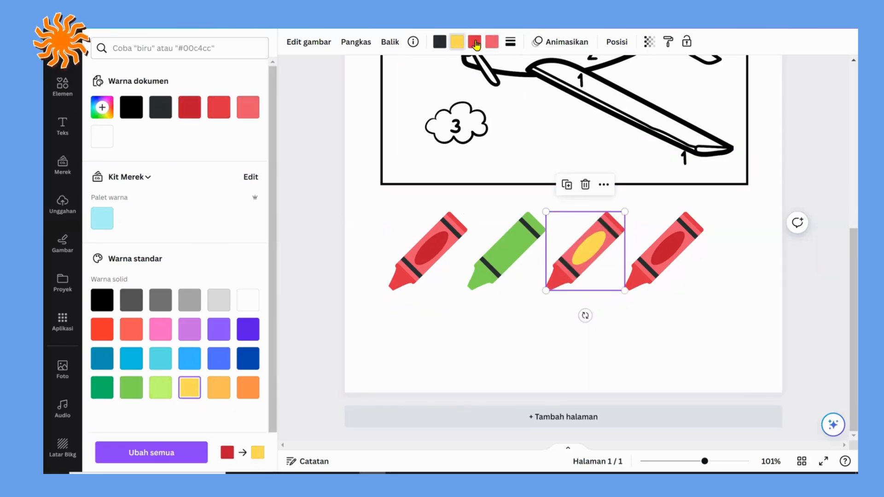
{"action": "left_click", "coordinate": [190, 386]}
{"action": "left_click", "coordinate": [492, 42]}
{"action": "left_click", "coordinate": [189, 386]}
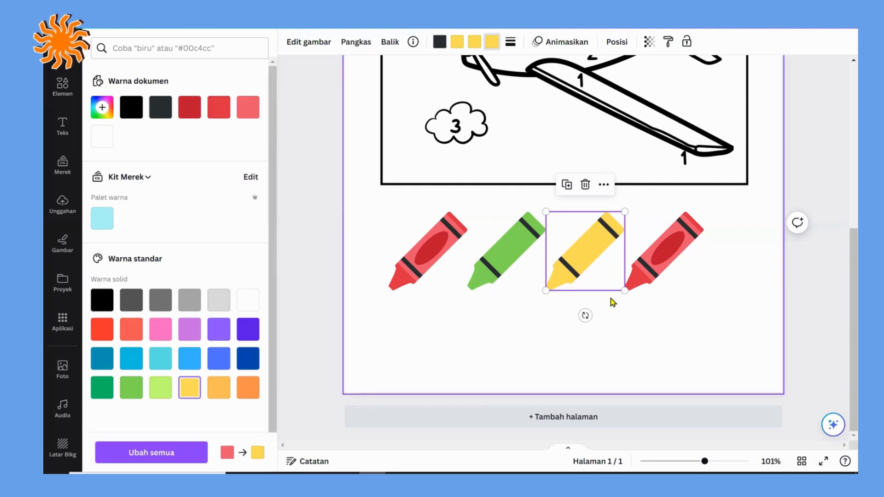
Step: Recolour all three red shades of the fourth crayon with the medium blue standard colour
{"action": "left_click", "coordinate": [652, 239]}
{"action": "left_click", "coordinate": [457, 42]}
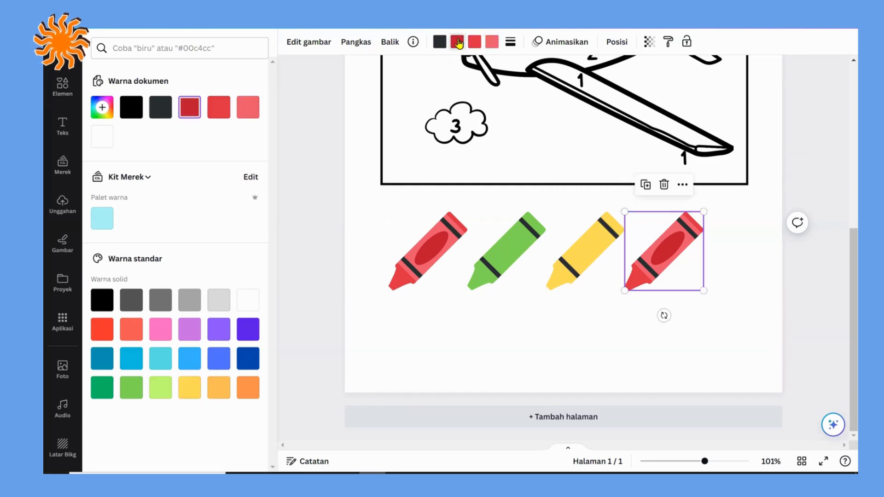
{"action": "left_click", "coordinate": [219, 358]}
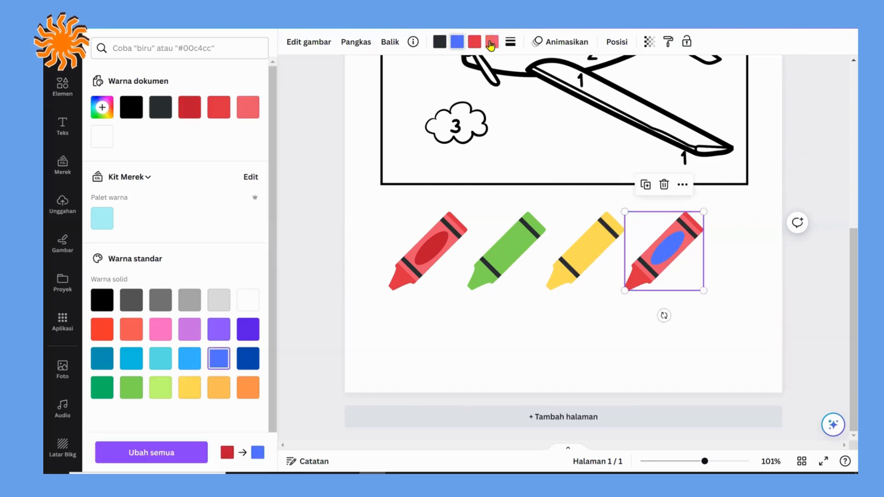
{"action": "left_click", "coordinate": [472, 45]}
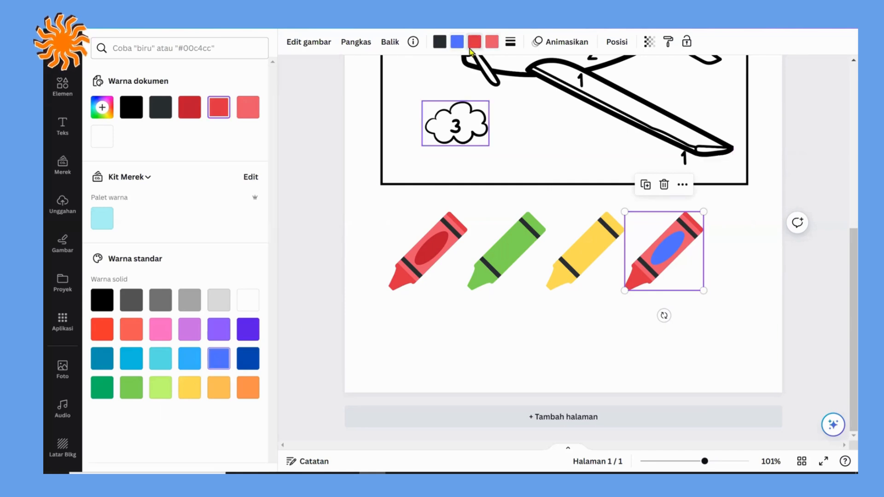
{"action": "left_click", "coordinate": [218, 358]}
{"action": "left_click", "coordinate": [491, 42]}
{"action": "left_click", "coordinate": [219, 358]}
{"action": "left_click", "coordinate": [527, 340]}
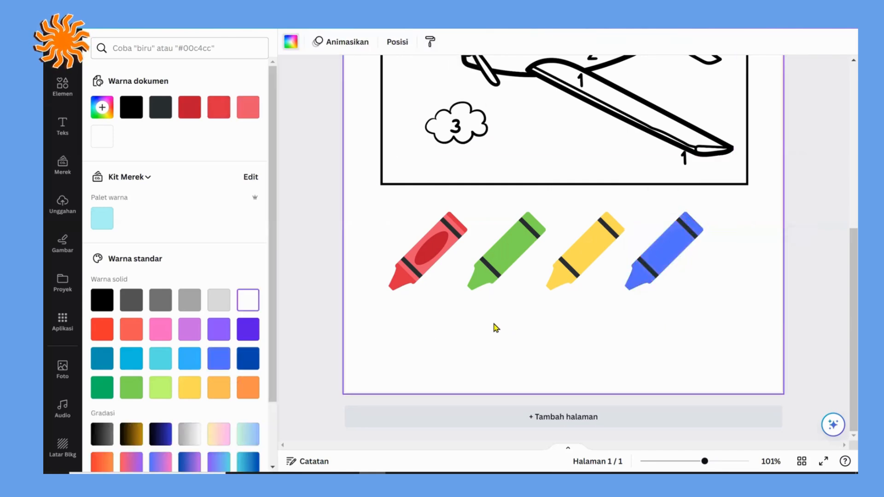
Step: Copy the number from the lower cloud, place it under the red crayon, and change its text to 2-1
{"action": "left_click", "coordinate": [425, 251]}
{"action": "left_click", "coordinate": [522, 330]}
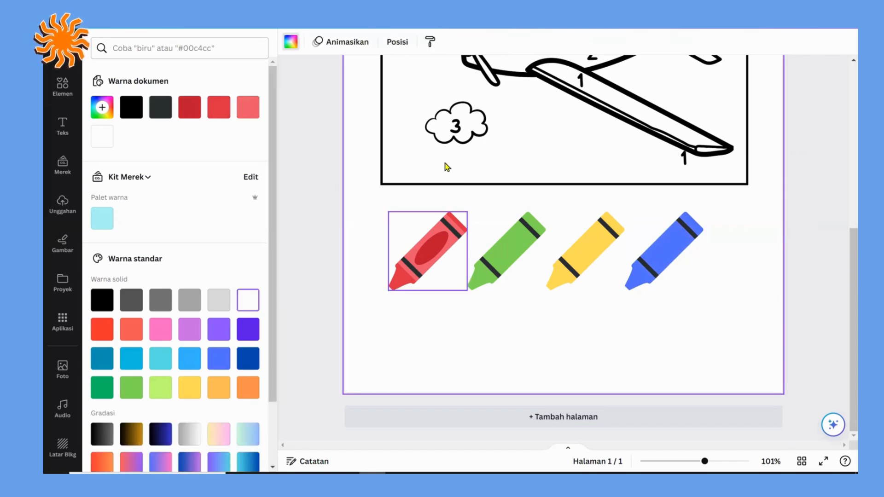
{"action": "left_click", "coordinate": [458, 118]}
{"action": "left_click", "coordinate": [471, 88]}
{"action": "left_click_drag", "start_coordinate": [472, 170], "coordinate": [401, 341]}
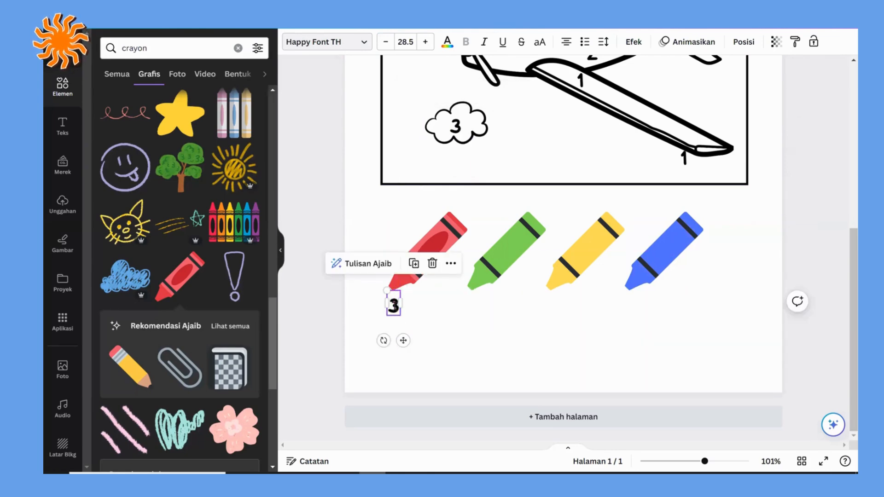
{"action": "double_click", "coordinate": [394, 308]}
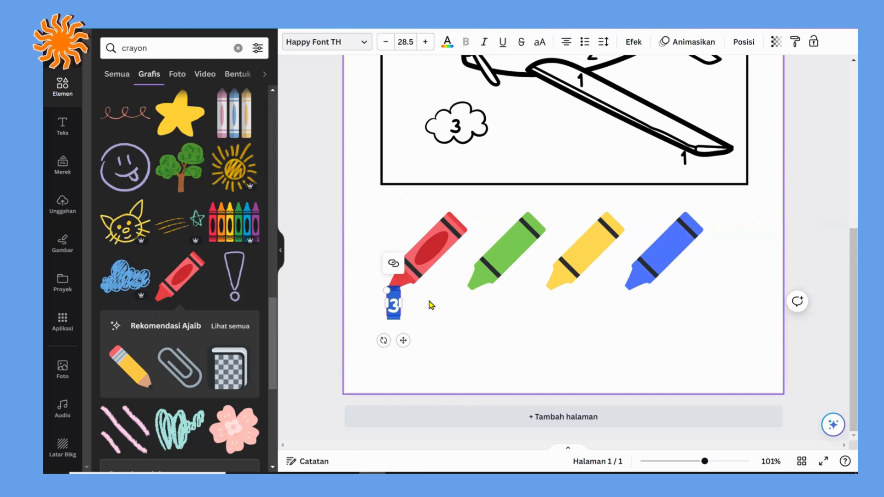
{"action": "type", "text": "2-1"}
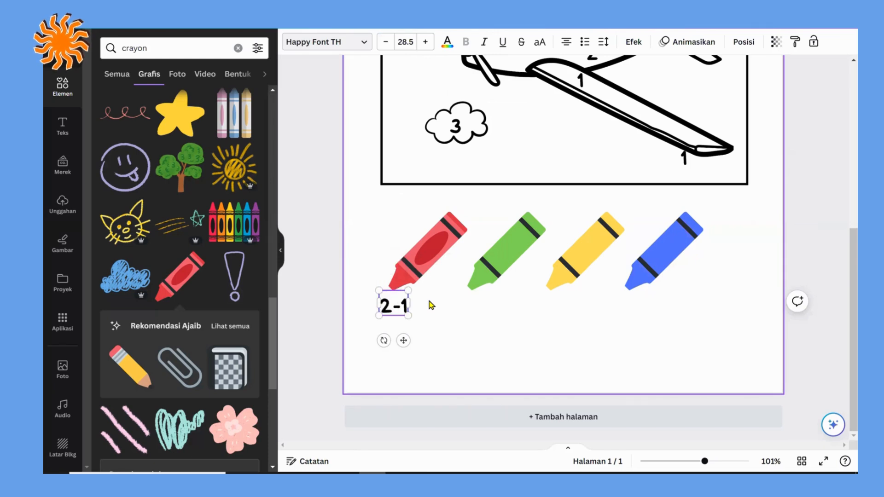
{"action": "left_click", "coordinate": [428, 301]}
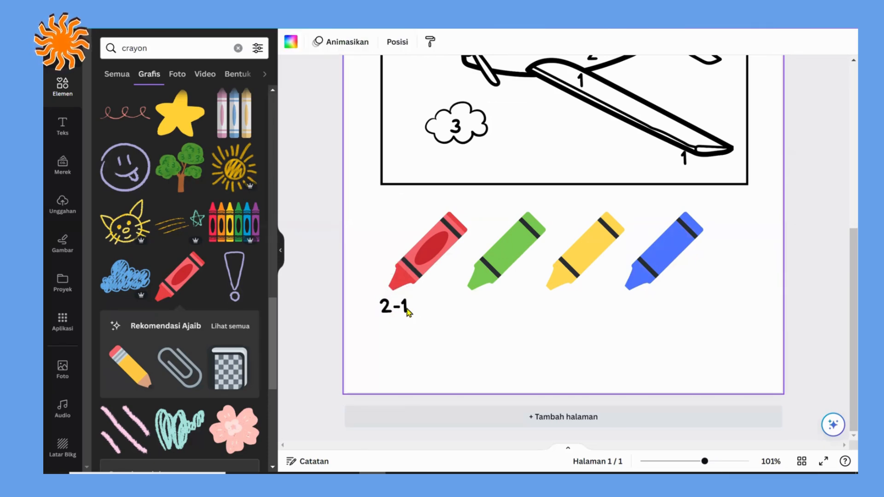
Step: Duplicate the sum under the red crayon, place the copy under the green crayon, and change it to 1+1
{"action": "left_click_drag", "start_coordinate": [396, 306], "coordinate": [489, 305]}
{"action": "left_click", "coordinate": [429, 267]}
{"action": "double_click", "coordinate": [488, 305]}
{"action": "type", "text": "1+1"}
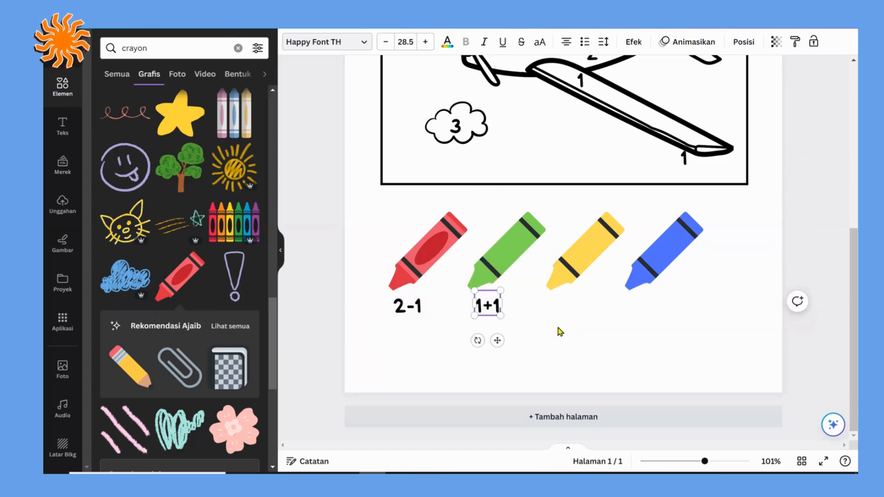
{"action": "left_click", "coordinate": [560, 331]}
Step: Duplicate the 1+1 label, place the copy under the yellow crayon, and change it to 1+2
{"action": "left_click", "coordinate": [488, 305]}
{"action": "left_click", "coordinate": [516, 272]}
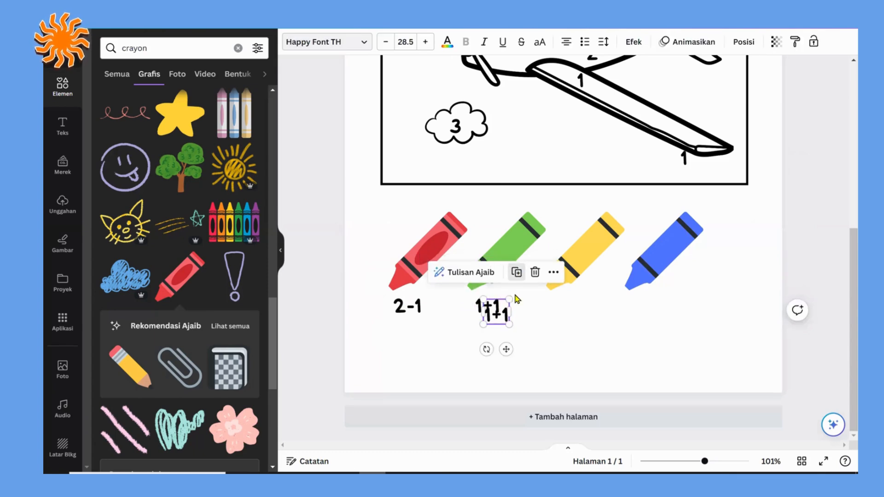
{"action": "left_click_drag", "start_coordinate": [490, 312], "coordinate": [565, 303]}
{"action": "double_click", "coordinate": [575, 308]}
{"action": "type", "text": "1"}
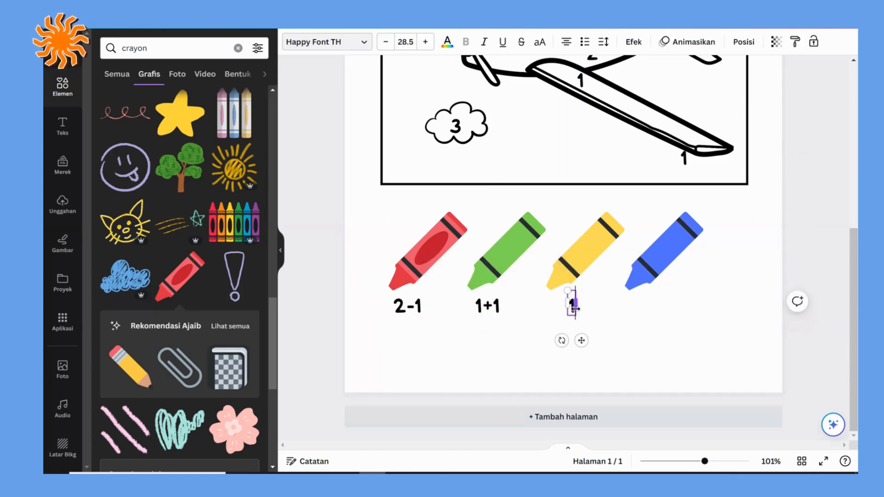
{"action": "type", "text": "+2"}
{"action": "left_click", "coordinate": [616, 324]}
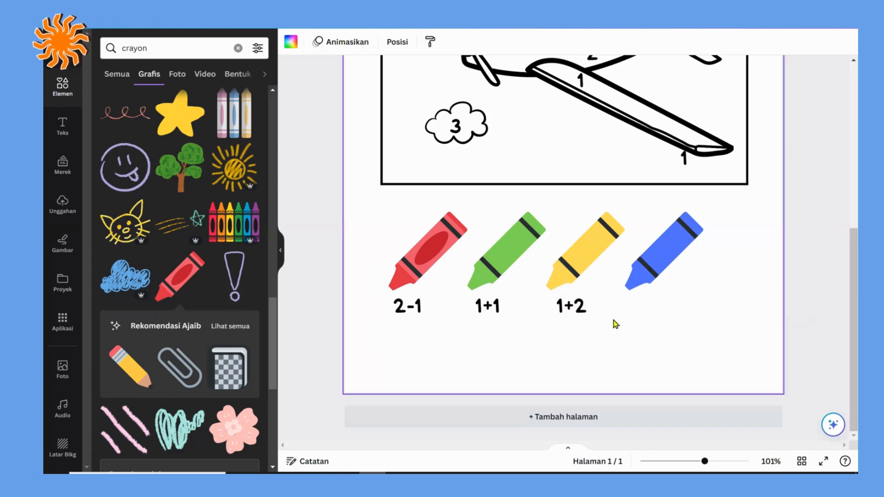
Step: Duplicate the 1+2 label, place the copy under the blue crayon, and change it to 5-1
{"action": "left_click", "coordinate": [578, 306]}
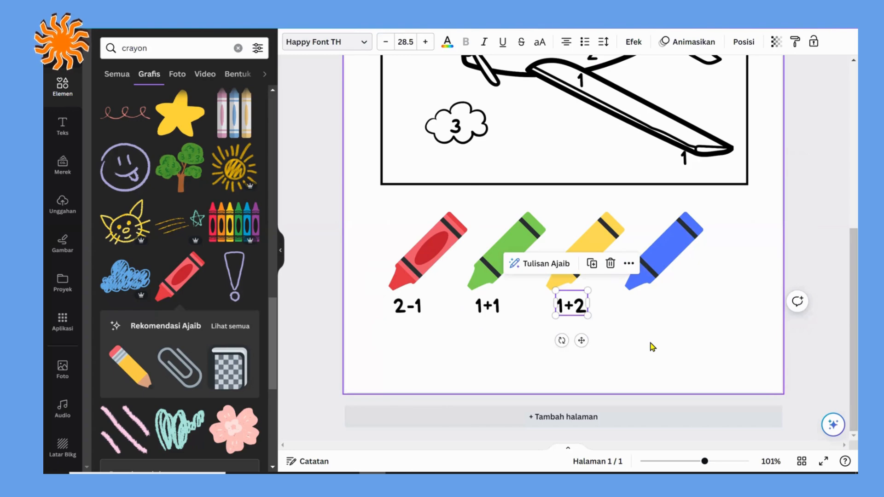
{"action": "key", "text": "ctrl+d"}
{"action": "left_click_drag", "start_coordinate": [583, 316], "coordinate": [650, 304]}
{"action": "double_click", "coordinate": [651, 305]}
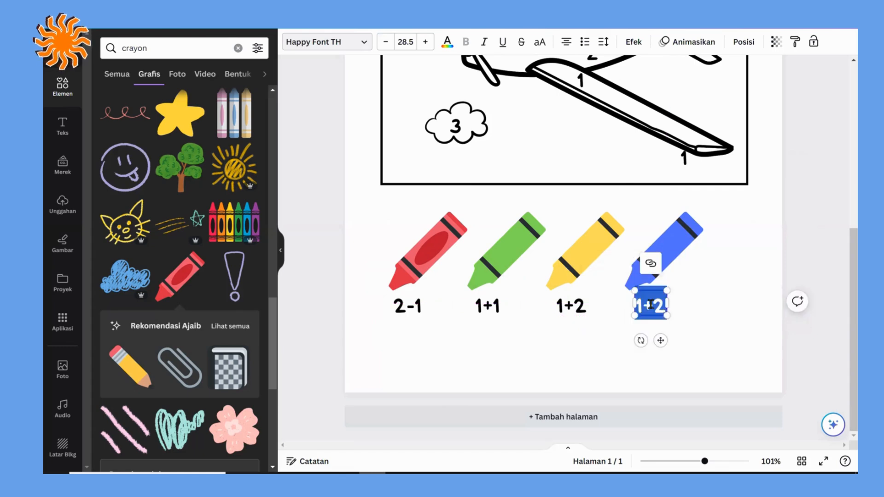
{"action": "type", "text": "2+"}
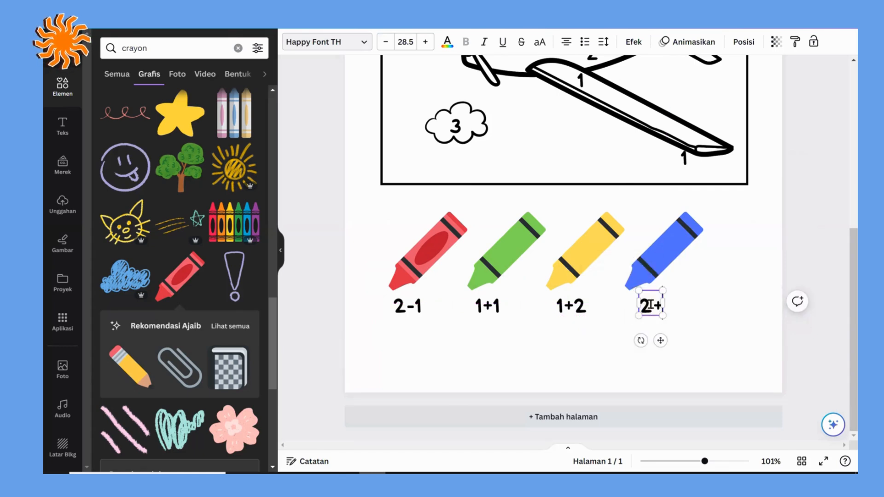
{"action": "key", "text": "BackSpace"}
{"action": "key", "text": "BackSpace"}
{"action": "type", "text": "5-1"}
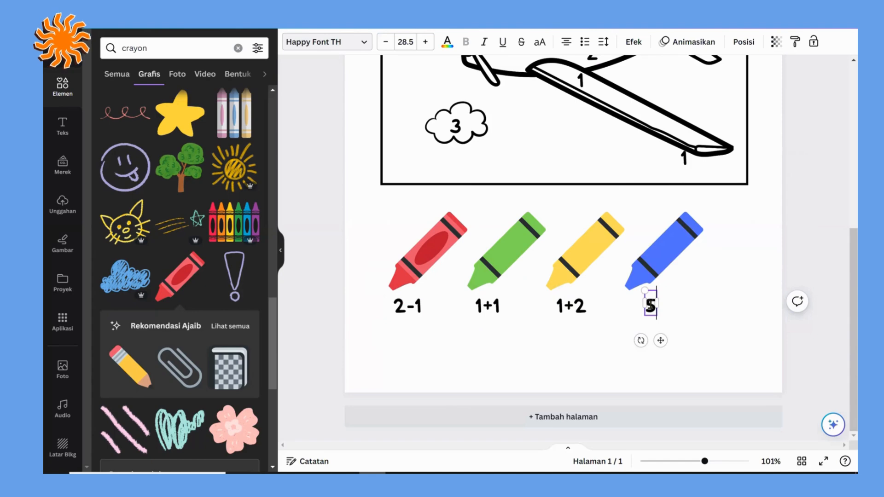
{"action": "left_click", "coordinate": [728, 316]}
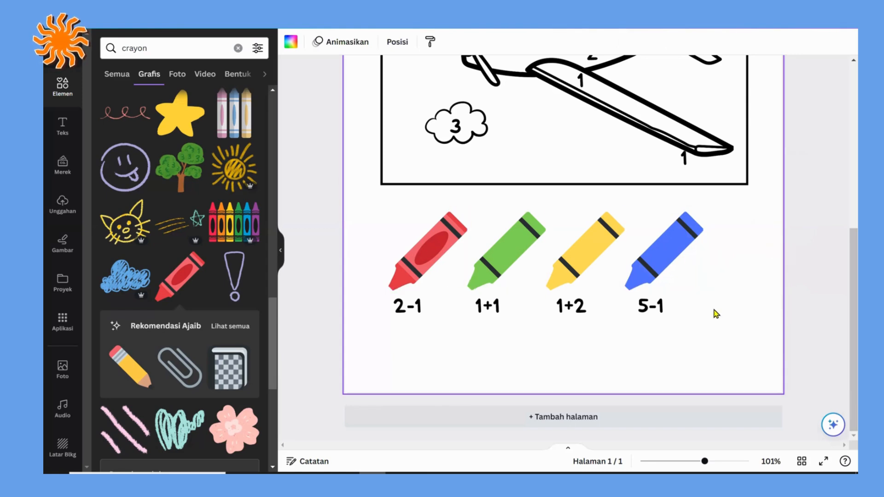
Step: Shift the blue crayon slightly right, away from the yellow crayon and level with the row
{"action": "left_click_drag", "start_coordinate": [672, 253], "coordinate": [678, 263]}
{"action": "left_click_drag", "start_coordinate": [721, 321], "coordinate": [390, 325]}
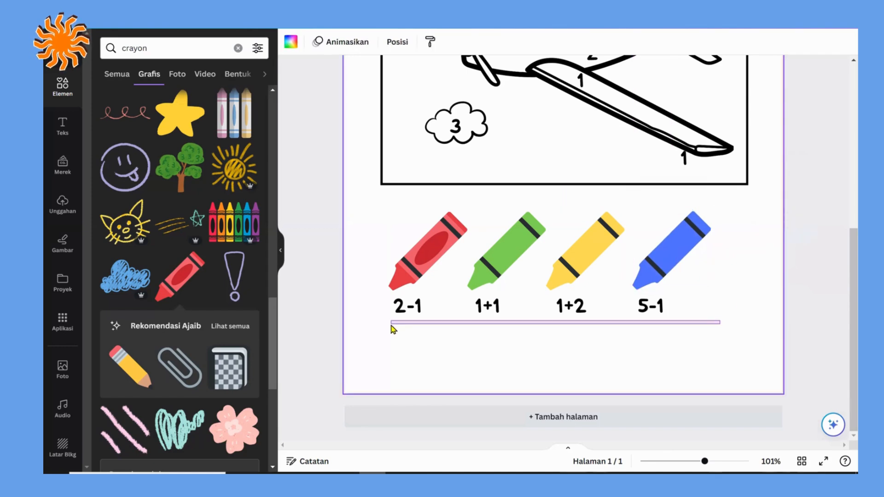
{"action": "left_click", "coordinate": [647, 348]}
Step: Move the four crayons and their sums together slightly lower and right, and scale them down slightly
{"action": "left_click_drag", "start_coordinate": [698, 318], "coordinate": [394, 213]}
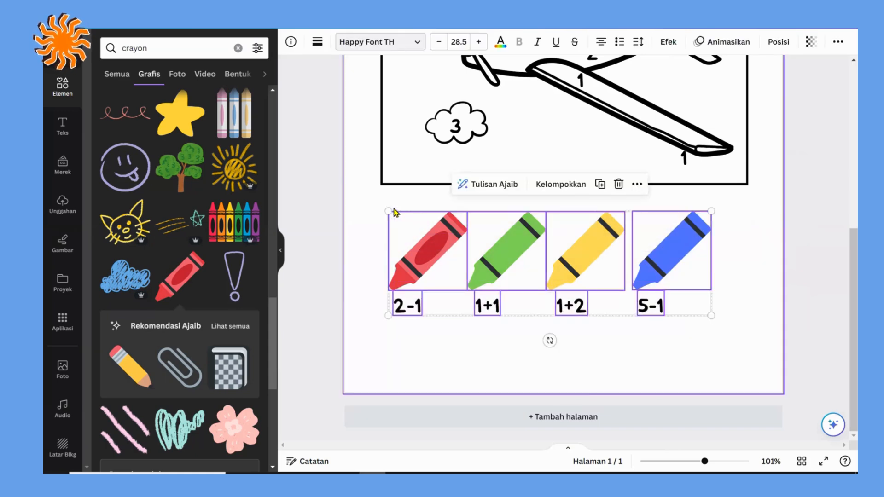
{"action": "left_click_drag", "start_coordinate": [512, 236], "coordinate": [524, 271]}
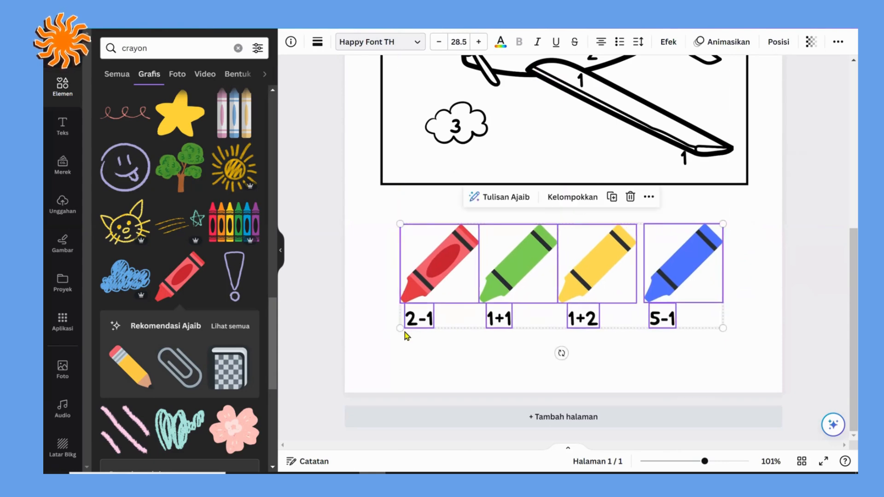
{"action": "left_click_drag", "start_coordinate": [353, 360], "coordinate": [409, 328]}
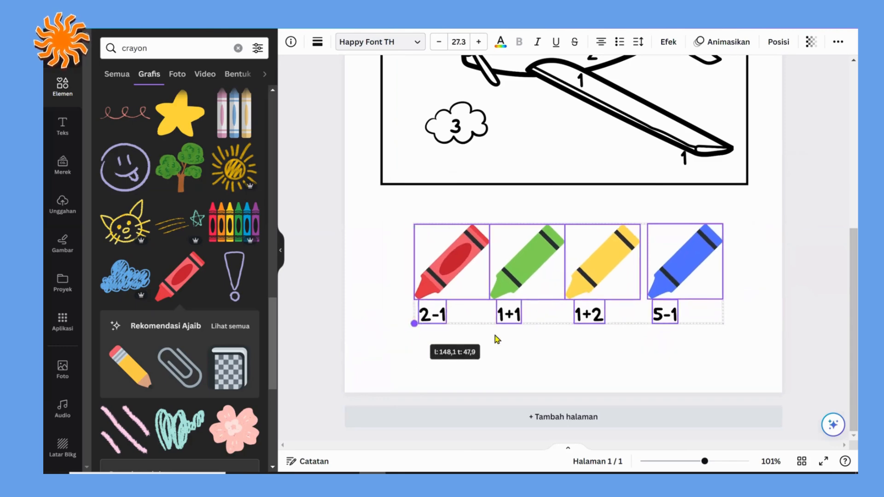
{"action": "left_click", "coordinate": [667, 357]}
Step: Insert a rounded square shape and place it in the upper left corner of the page
{"action": "scroll", "coordinate": [679, 356], "scroll_direction": "up", "scroll_amount": 2}
{"action": "scroll", "coordinate": [676, 356], "scroll_direction": "down", "scroll_amount": 2}
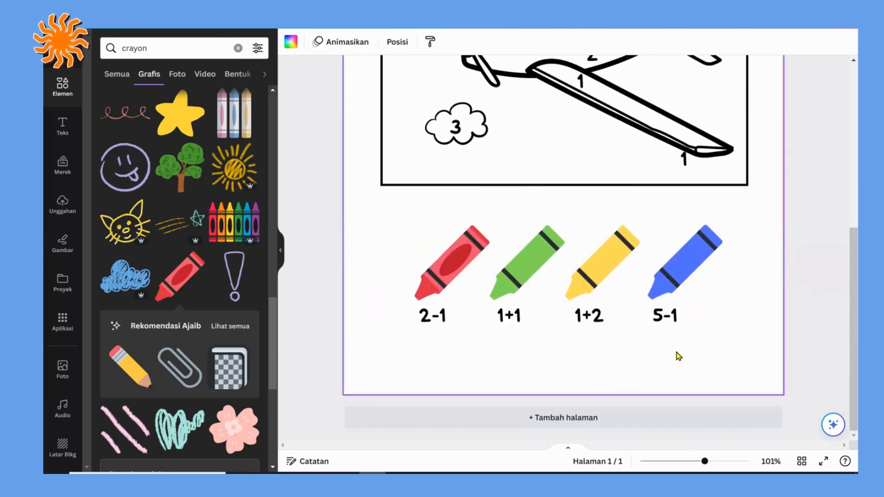
{"action": "scroll", "coordinate": [676, 355], "scroll_direction": "up", "scroll_amount": 5}
{"action": "scroll", "coordinate": [677, 354], "scroll_direction": "up", "scroll_amount": 2}
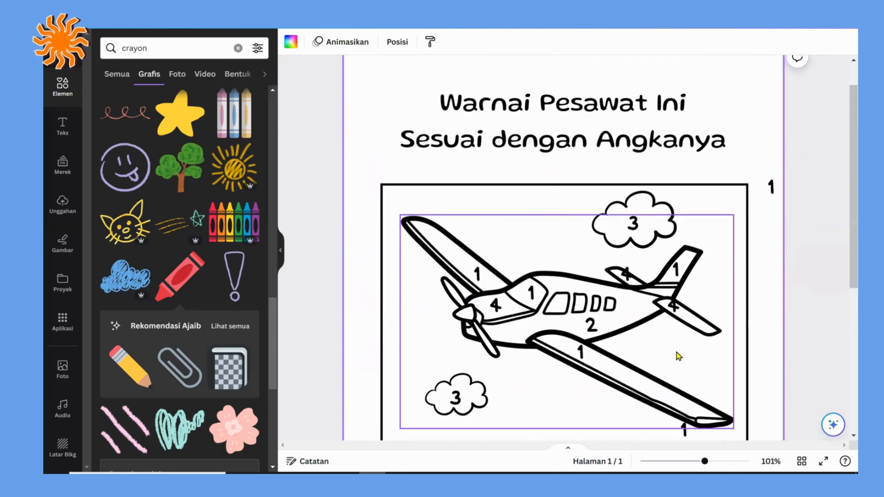
{"action": "scroll", "coordinate": [676, 352], "scroll_direction": "down", "scroll_amount": 4}
{"action": "scroll", "coordinate": [676, 353], "scroll_direction": "up", "scroll_amount": 5}
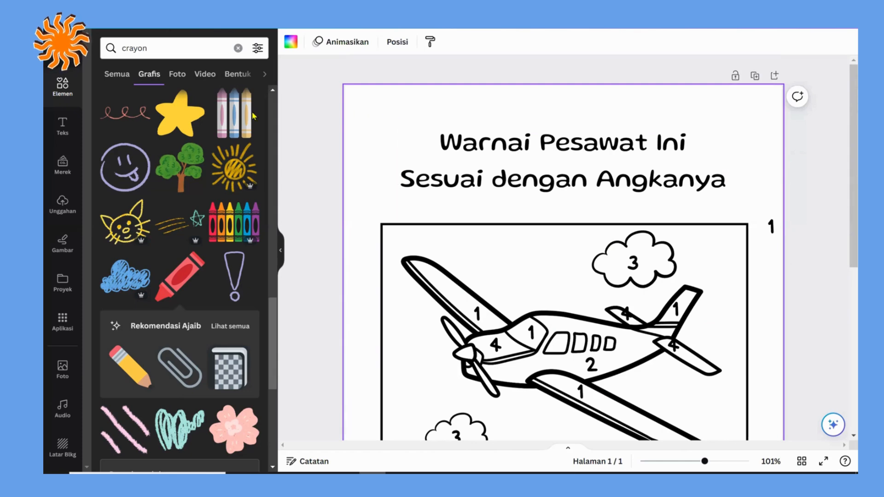
{"action": "left_click", "coordinate": [64, 89]}
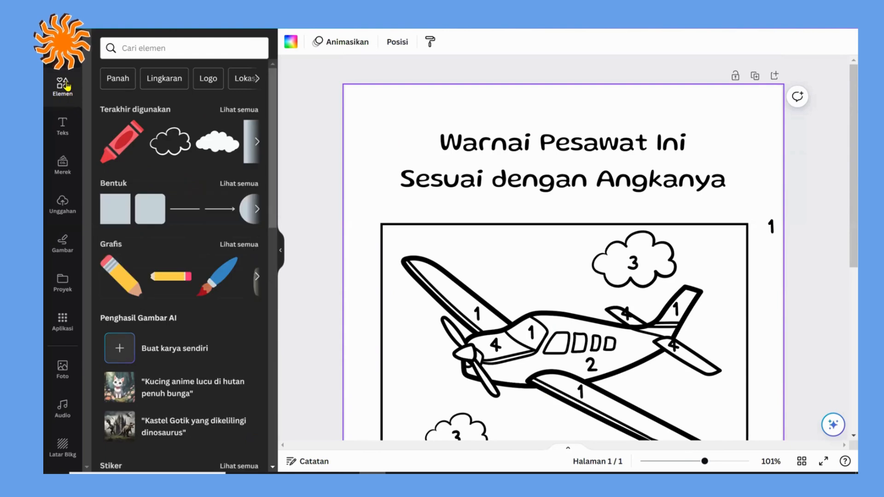
{"action": "left_click", "coordinate": [149, 222]}
{"action": "left_click_drag", "start_coordinate": [515, 329], "coordinate": [404, 146]}
{"action": "scroll", "coordinate": [481, 221], "scroll_direction": "down", "scroll_amount": 1}
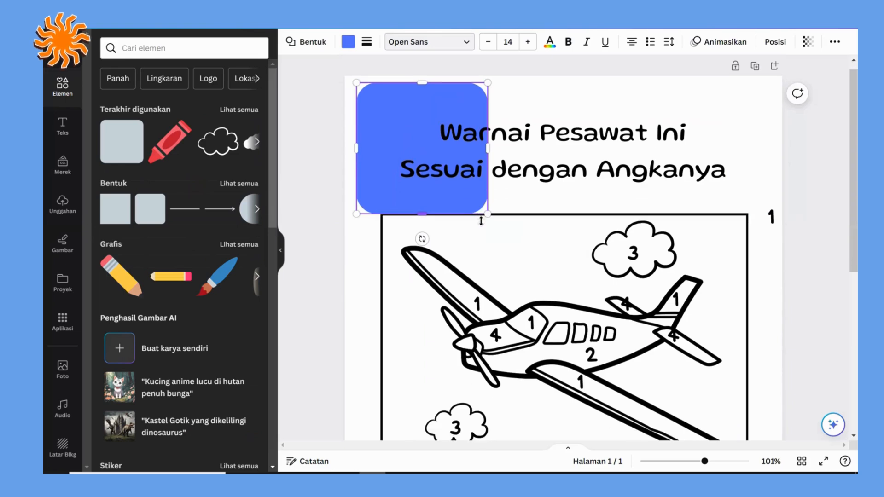
Step: Stretch the rounded square over nearly the whole page, to about 199 by 288 mm, leaving a narrow margin
{"action": "left_click_drag", "start_coordinate": [487, 166], "coordinate": [699, 374]}
{"action": "scroll", "coordinate": [703, 375], "scroll_direction": "down", "scroll_amount": 2}
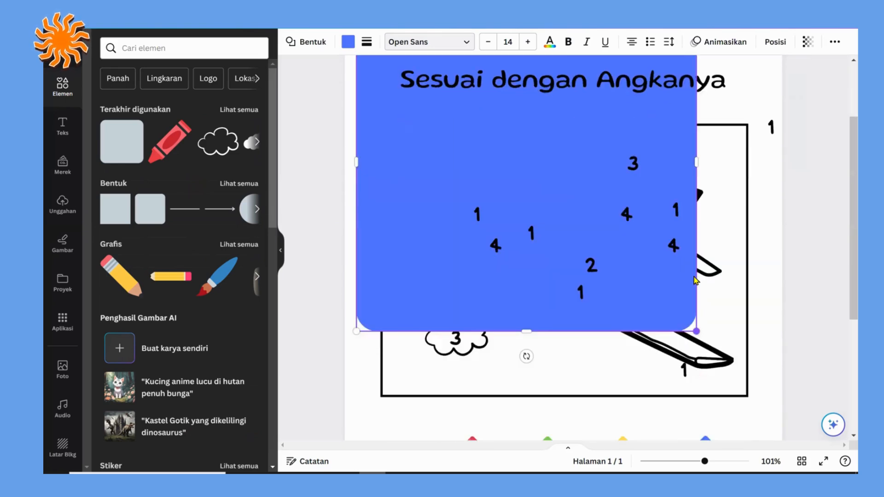
{"action": "left_click_drag", "start_coordinate": [746, 396], "coordinate": [764, 461]}
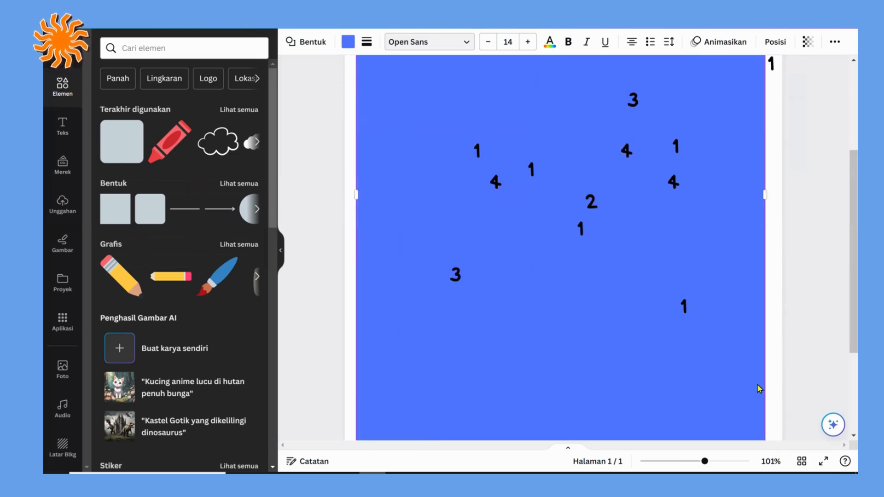
{"action": "scroll", "coordinate": [757, 386], "scroll_direction": "down", "scroll_amount": 1}
{"action": "scroll", "coordinate": [708, 368], "scroll_direction": "down", "scroll_amount": 2}
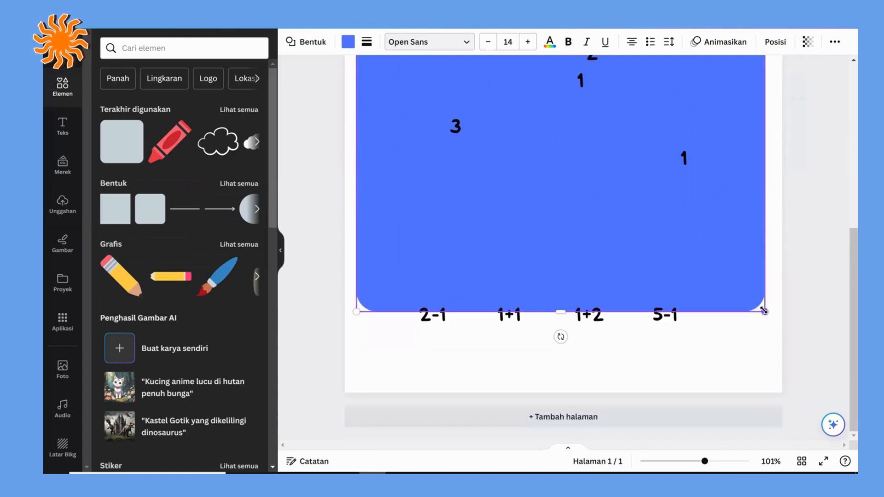
{"action": "left_click_drag", "start_coordinate": [761, 372], "coordinate": [768, 376]}
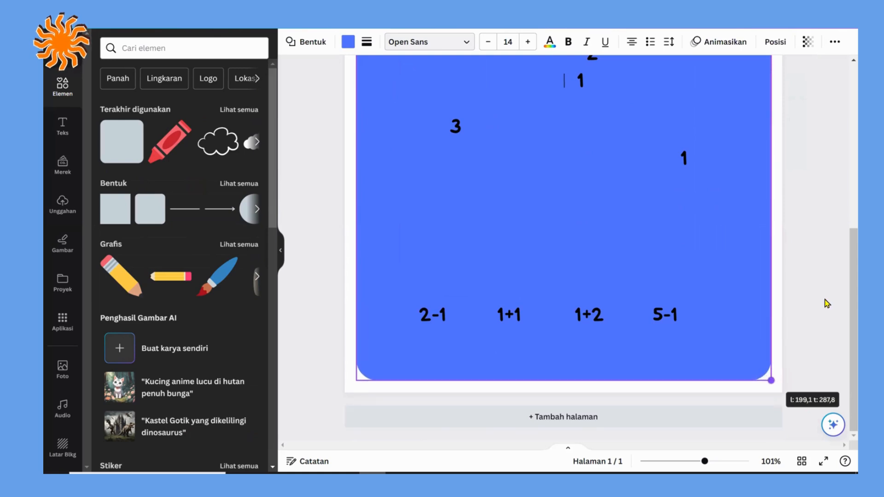
{"action": "scroll", "coordinate": [827, 303], "scroll_direction": "up", "scroll_amount": 7}
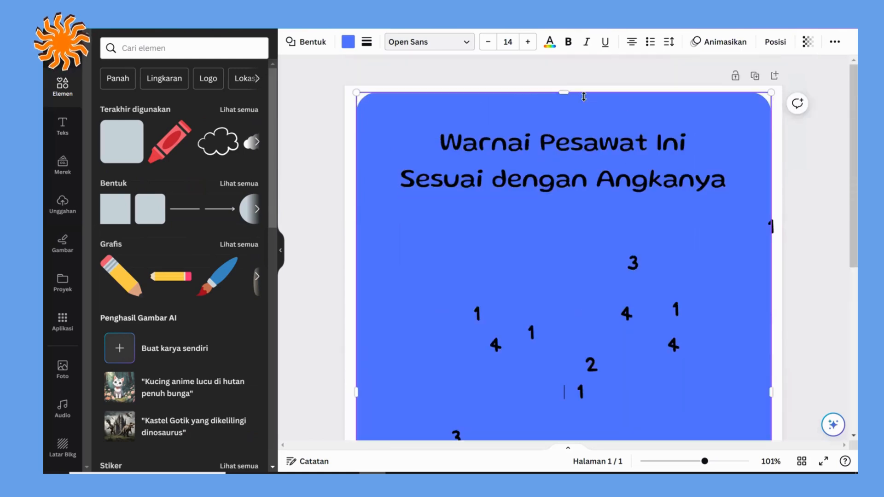
Step: Send the large rounded rectangle behind all other elements and fill it with white (#ffffff)
{"action": "left_click", "coordinate": [766, 44]}
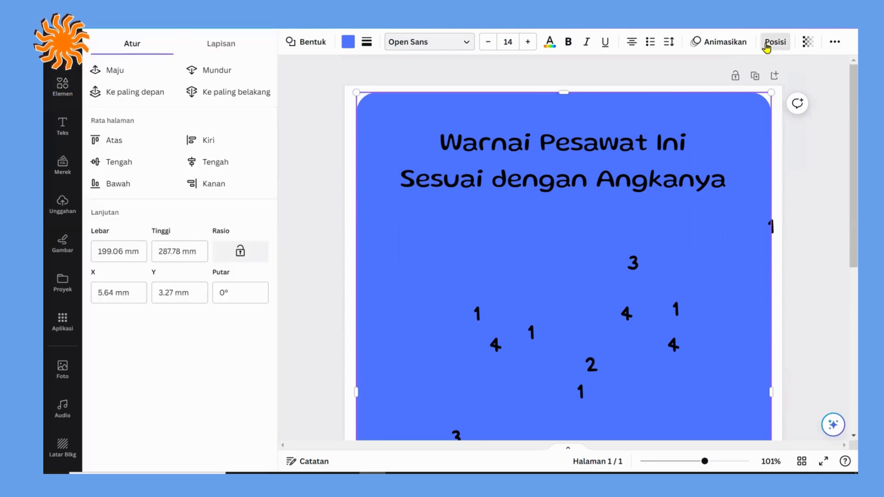
{"action": "left_click", "coordinate": [254, 89]}
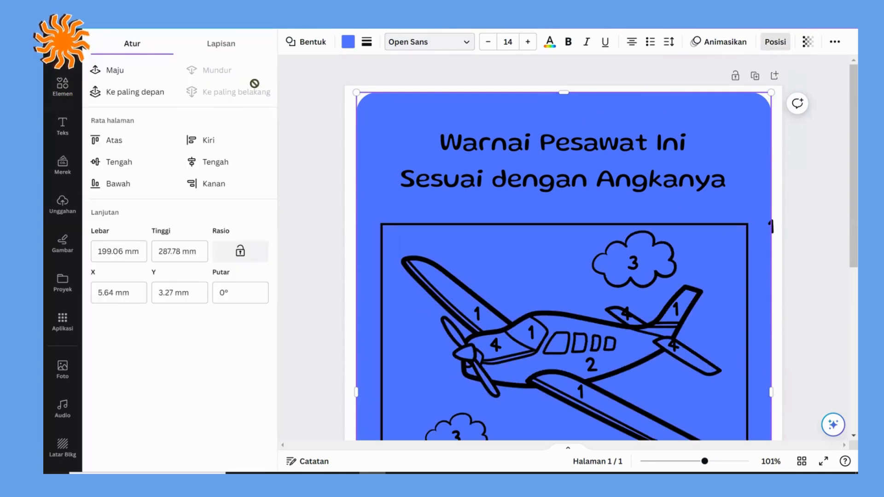
{"action": "left_click", "coordinate": [348, 46]}
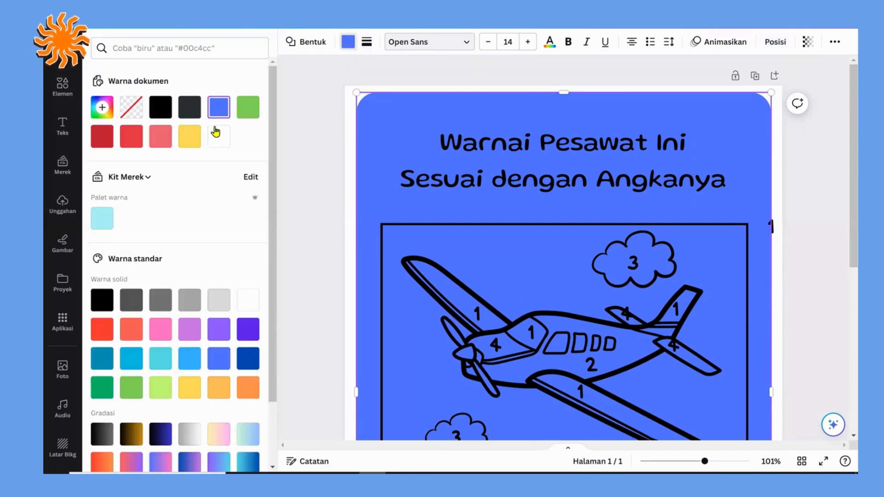
{"action": "left_click", "coordinate": [217, 137]}
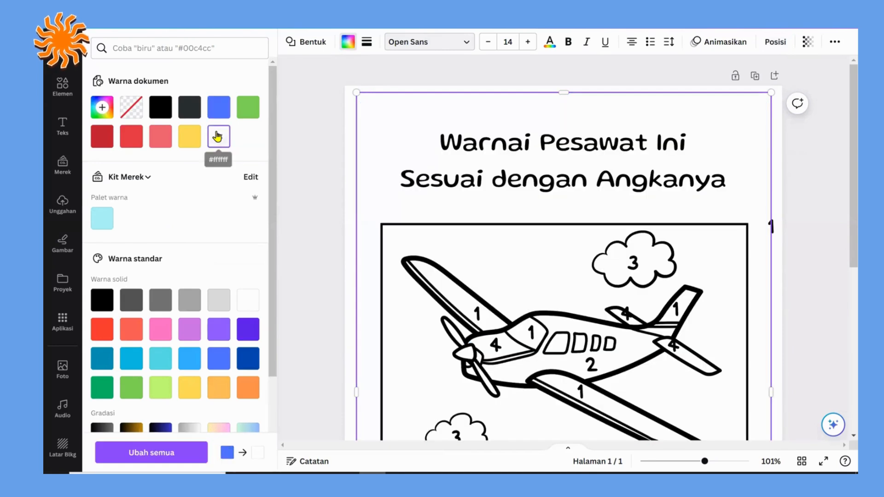
Step: Give the white rounded rectangle a solid black border with a weight of 4
{"action": "left_click", "coordinate": [366, 44]}
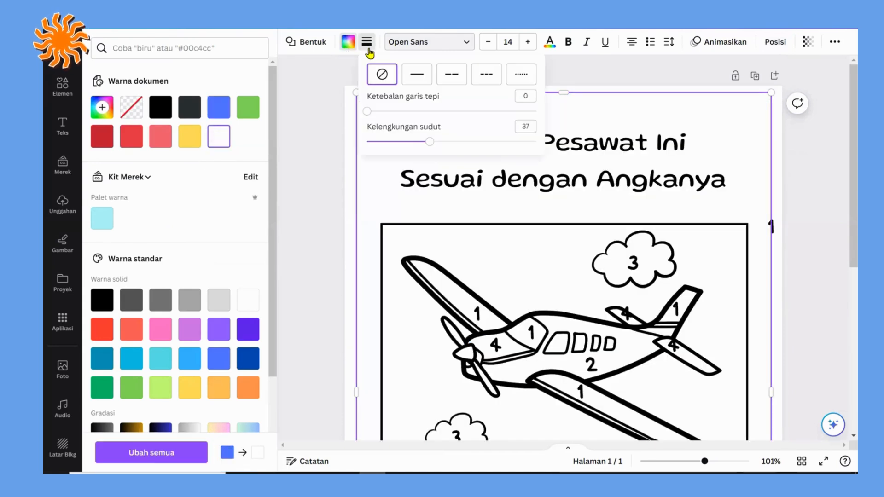
{"action": "left_click", "coordinate": [415, 73]}
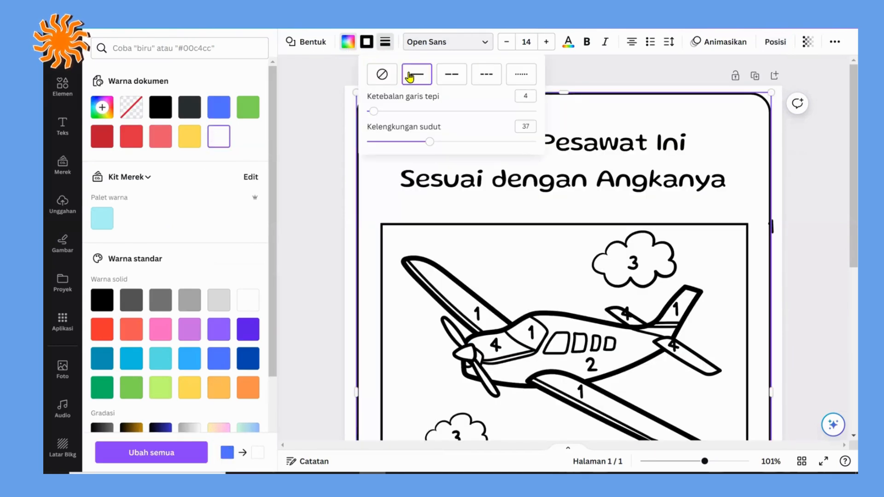
{"action": "left_click", "coordinate": [324, 111]}
{"action": "left_click", "coordinate": [311, 135]}
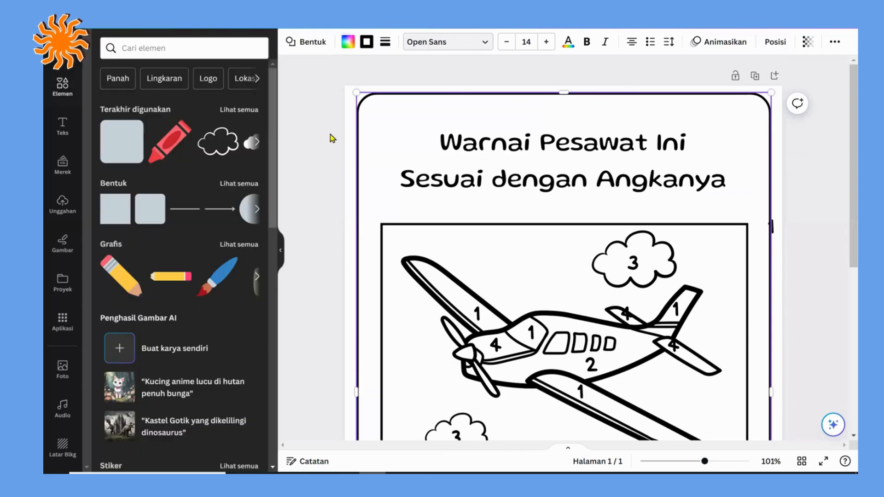
Step: Fill the page background around the white rounded rectangle with the document's green colour
{"action": "scroll", "coordinate": [553, 317], "scroll_direction": "down", "scroll_amount": 6}
{"action": "left_click", "coordinate": [687, 461]}
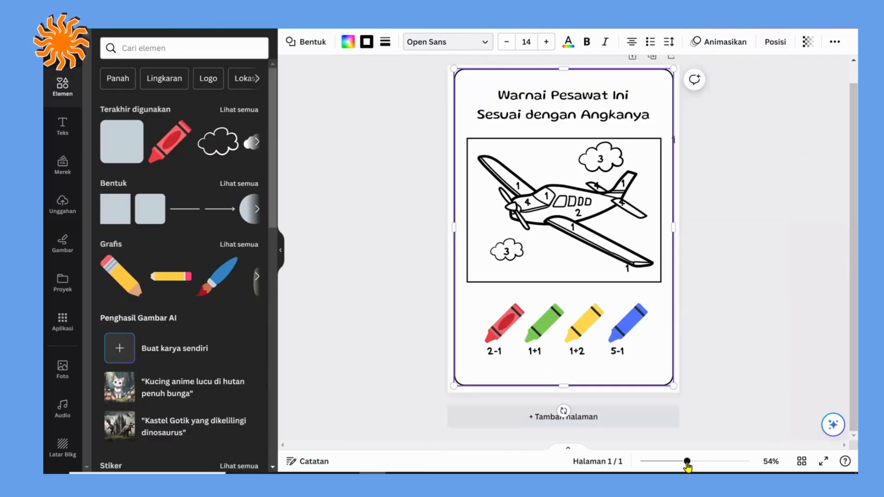
{"action": "left_click", "coordinate": [728, 238]}
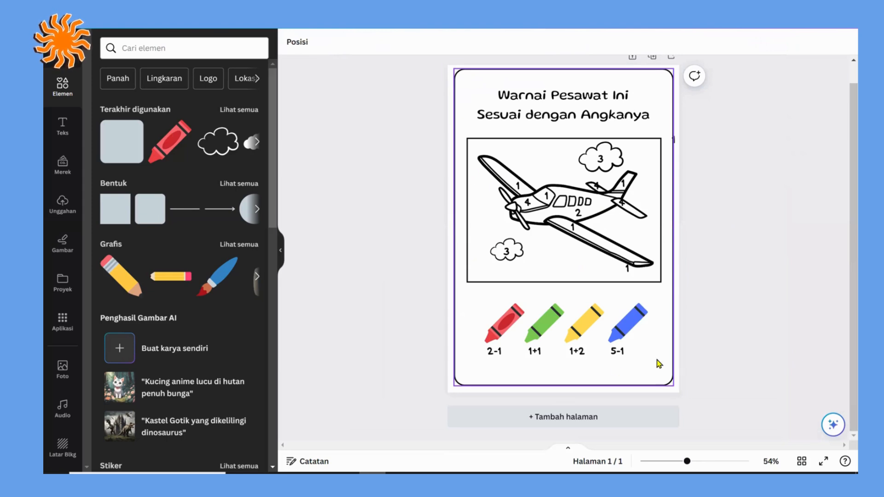
{"action": "left_click", "coordinate": [451, 73]}
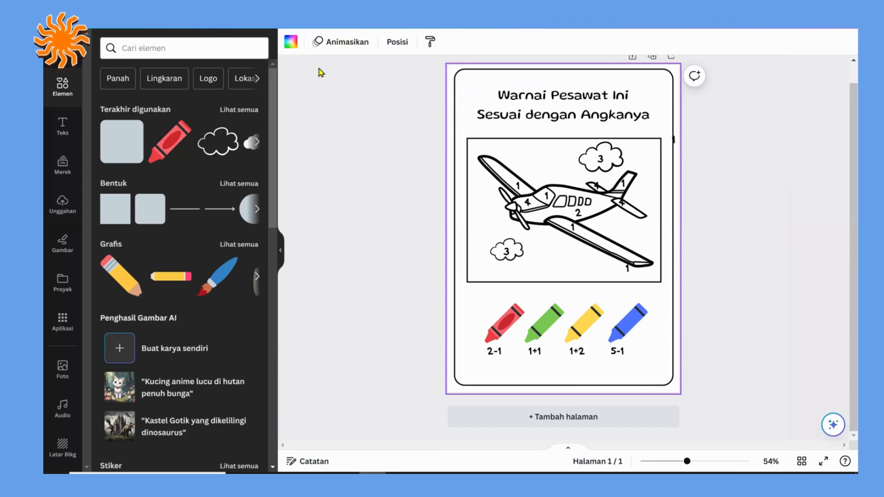
{"action": "left_click", "coordinate": [289, 45]}
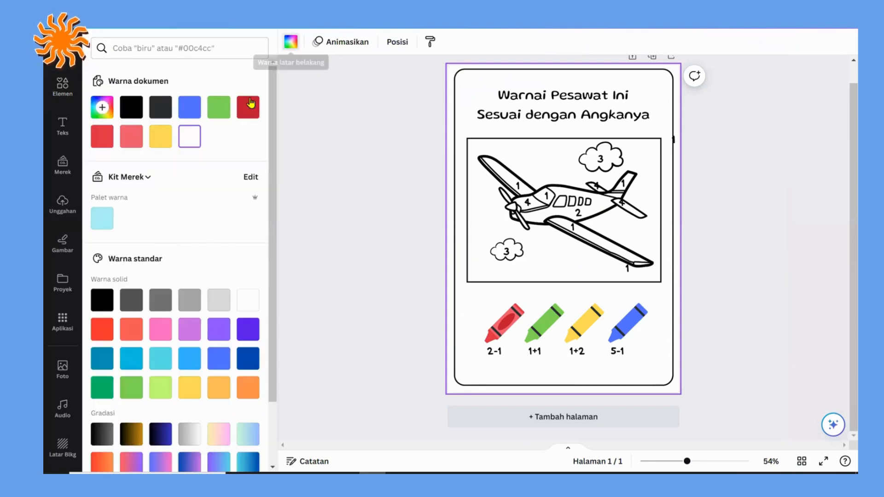
{"action": "left_click", "coordinate": [162, 135]}
{"action": "left_click", "coordinate": [189, 107]}
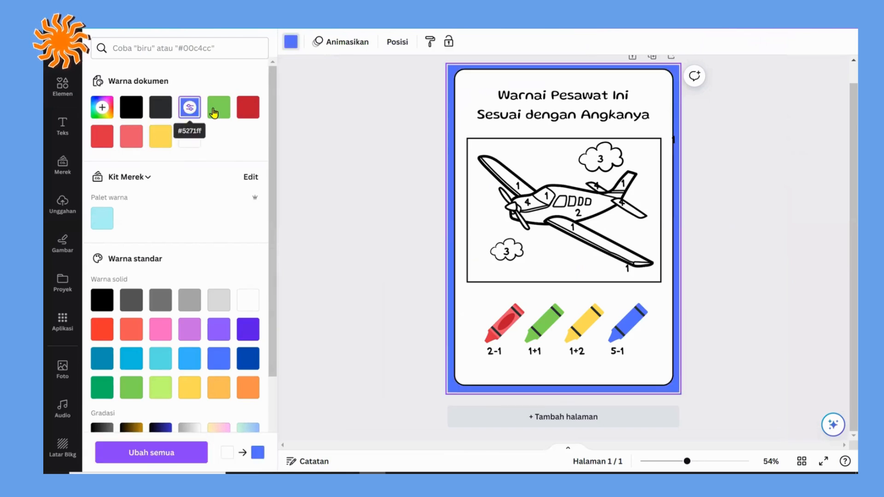
{"action": "left_click", "coordinate": [219, 109]}
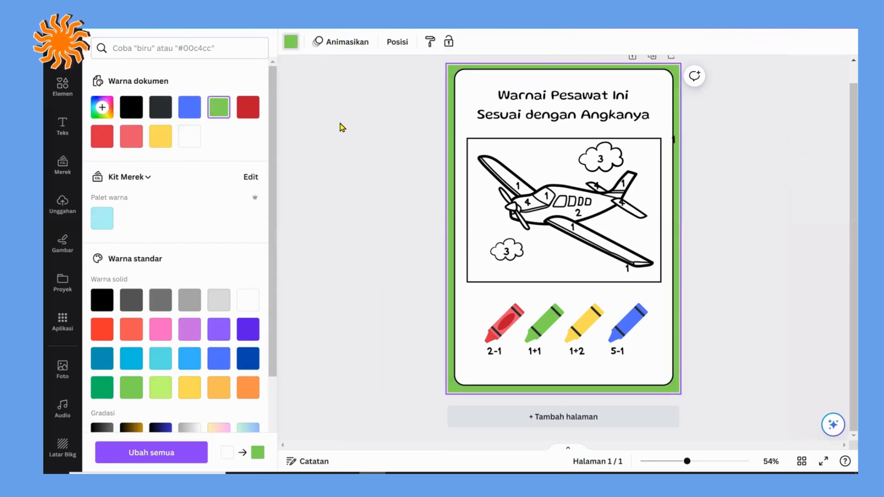
{"action": "left_click", "coordinate": [341, 127]}
{"action": "scroll", "coordinate": [341, 127], "scroll_direction": "up", "scroll_amount": 1}
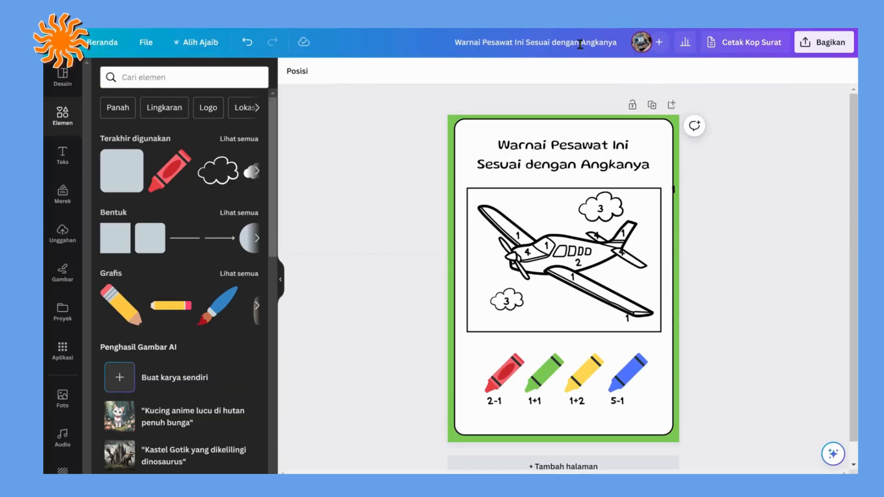
Step: Add a second page below the airplane worksheet and set its background to white
{"action": "scroll", "coordinate": [581, 414], "scroll_direction": "down", "scroll_amount": 1}
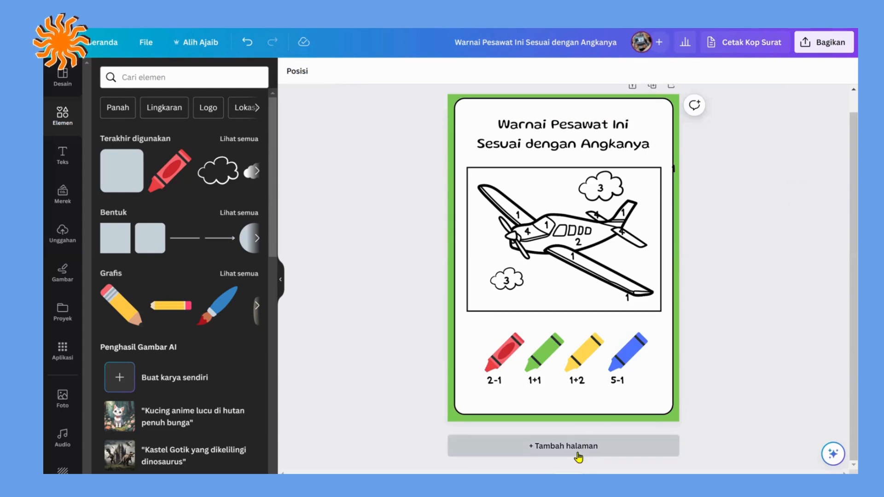
{"action": "left_click", "coordinate": [579, 452]}
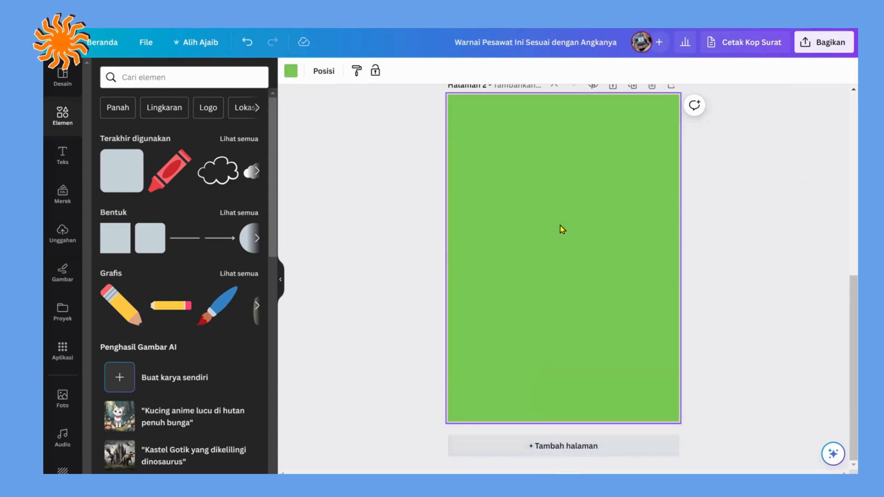
{"action": "left_click", "coordinate": [291, 74]}
{"action": "left_click", "coordinate": [189, 171]}
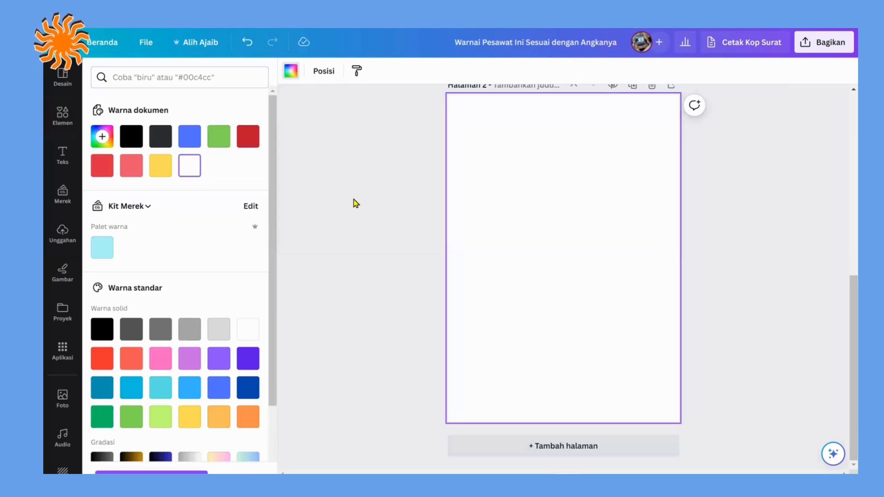
{"action": "left_click", "coordinate": [354, 200]}
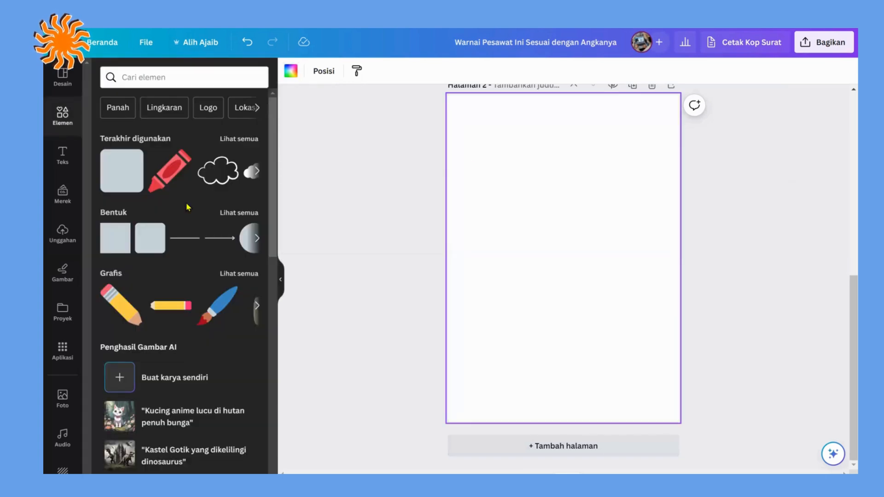
Step: Add a text box to the blank second page reading "Warnai Buah Di Bawah Ini"
{"action": "key", "text": "t"}
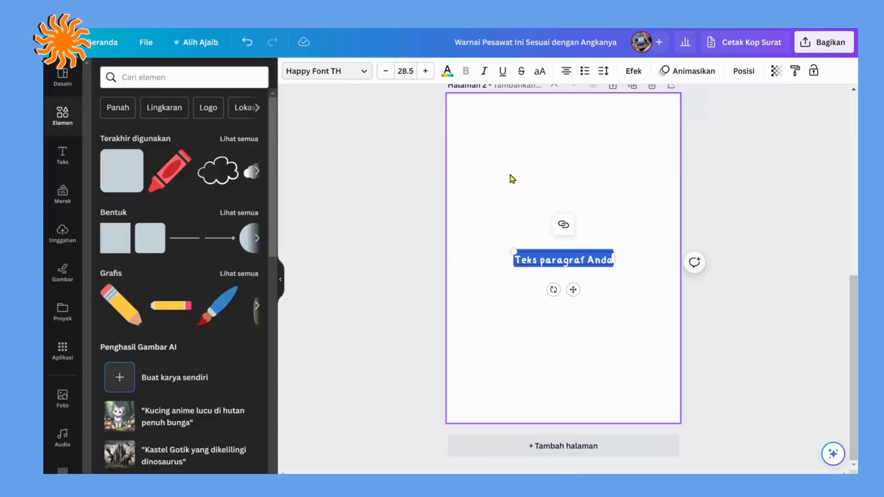
{"action": "type", "text": "na"}
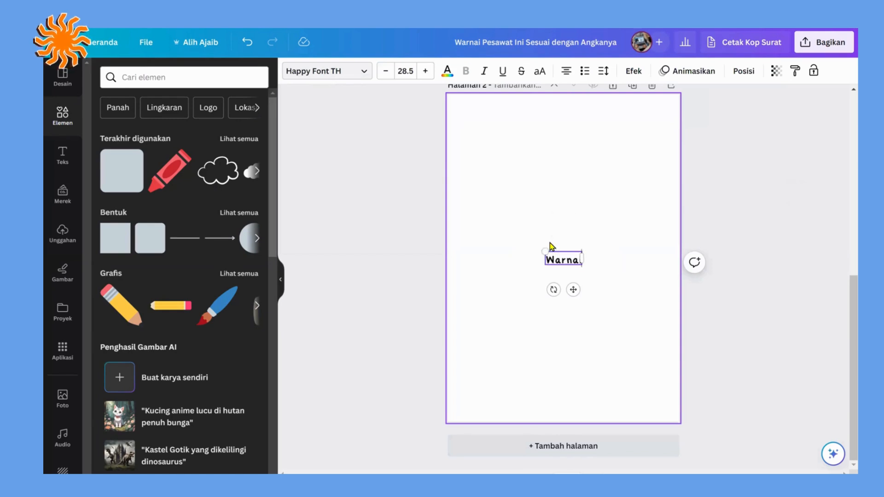
{"action": "type", "text": "i Buah Di BAwah"}
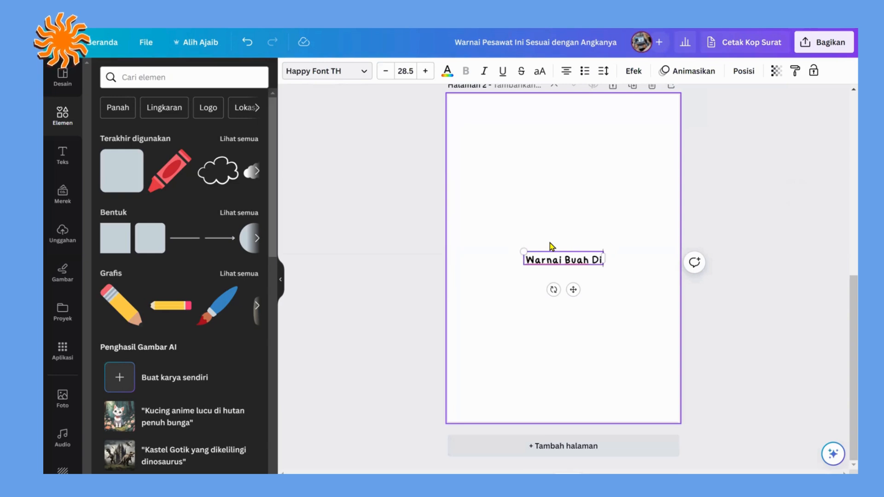
{"action": "key", "text": "BackSpace"}
{"action": "key", "text": "BackSpace"}
{"action": "key", "text": "BackSpace"}
{"action": "key", "text": "BackSpace"}
{"action": "key", "text": "BackSpace"}
{"action": "key", "text": "BackSpace"}
{"action": "key", "text": "BackSpace"}
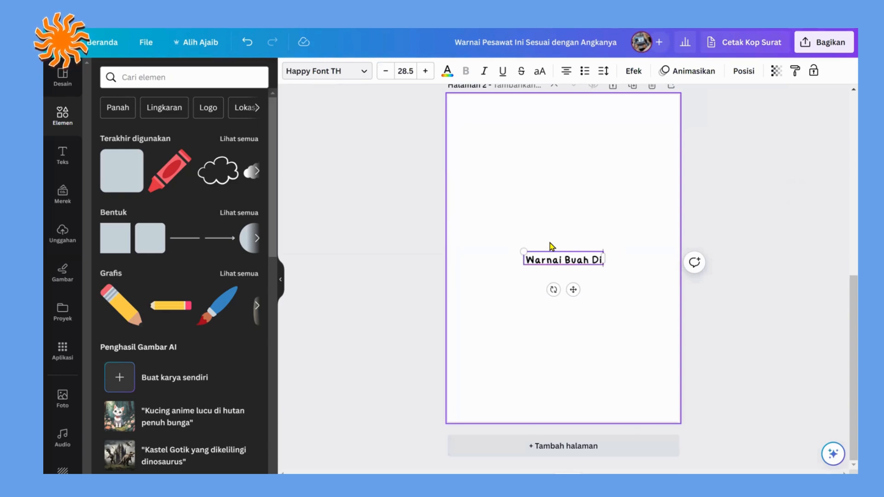
{"action": "type", "text": "Di"}
{"action": "key", "text": "BackSpace"}
{"action": "key", "text": "BackSpace"}
{"action": "type", "text": "i Bawah In"}
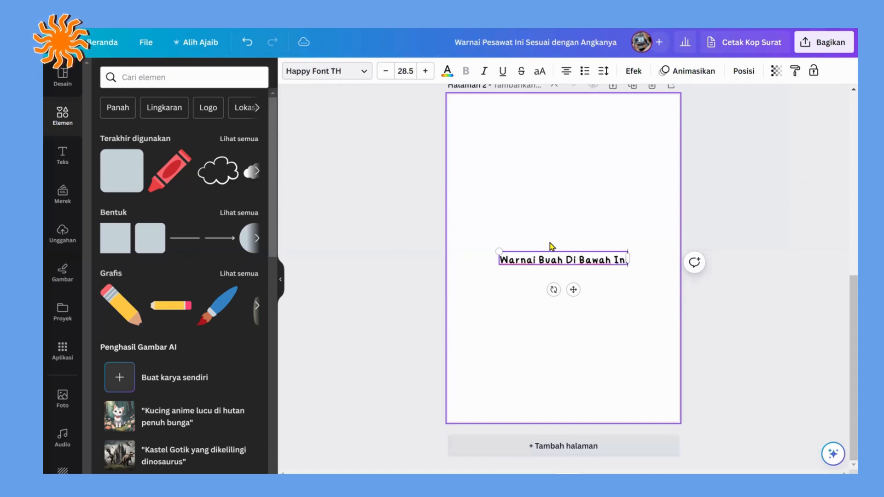
Step: Move the fruit title near the page's upper edge, enlarge it to font size 33.9 and centre it horizontally
{"action": "left_click_drag", "start_coordinate": [571, 280], "coordinate": [575, 164]}
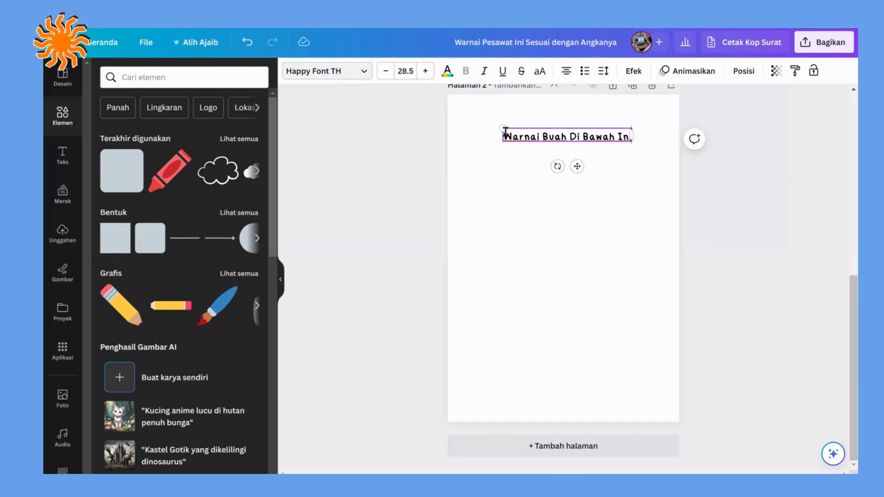
{"action": "left_click_drag", "start_coordinate": [503, 128], "coordinate": [479, 125]}
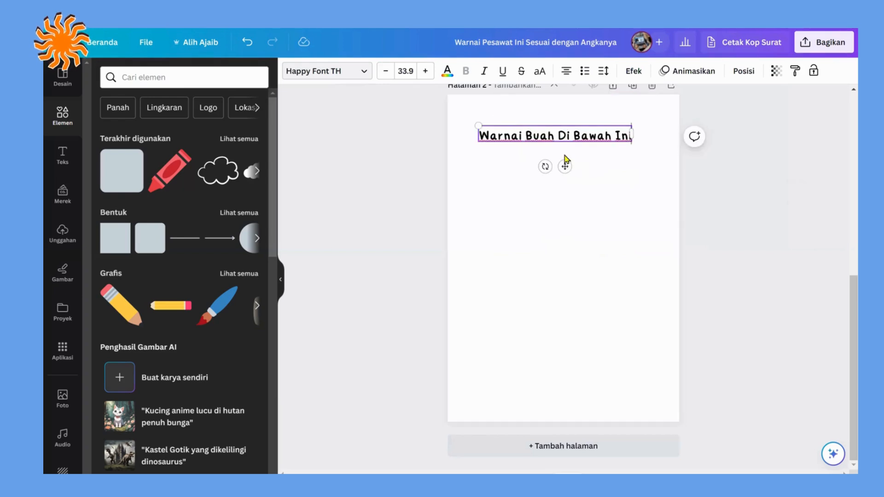
{"action": "left_click_drag", "start_coordinate": [565, 166], "coordinate": [573, 171]}
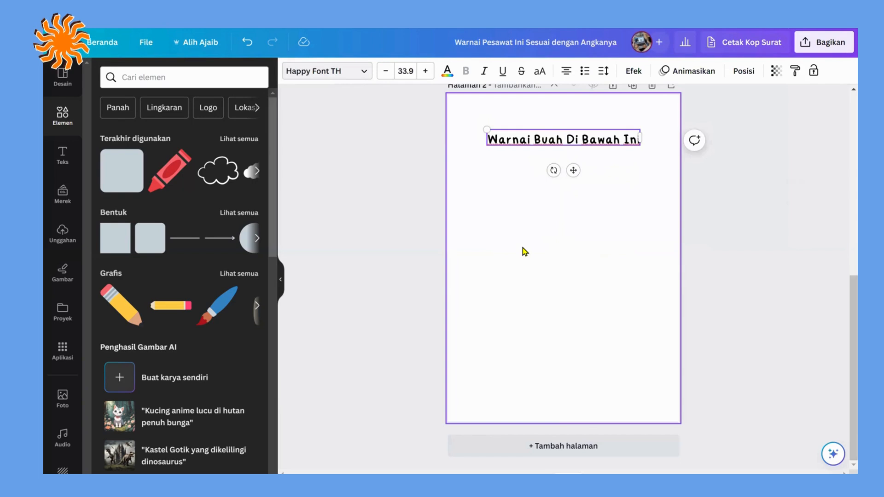
{"action": "left_click", "coordinate": [501, 238]}
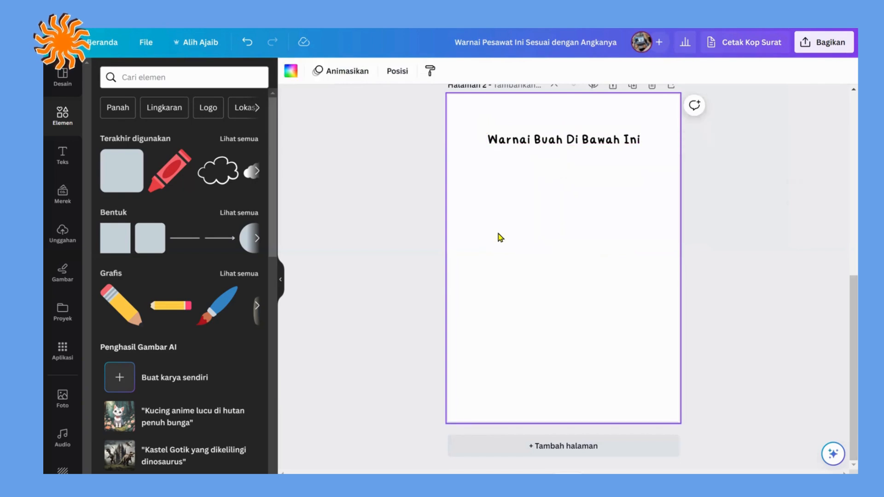
Step: Search the elements for "buah" and limit the results to graphics
{"action": "left_click", "coordinate": [136, 77]}
{"action": "type", "text": "buah"}
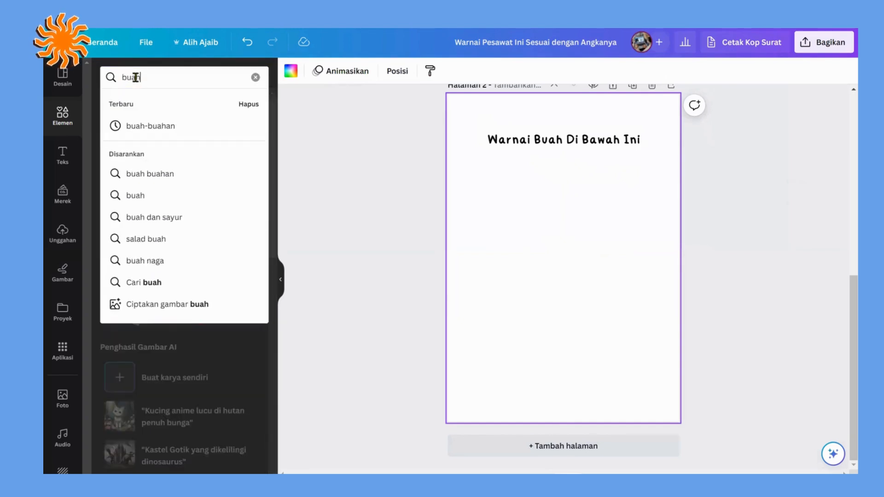
{"action": "key", "text": "Return"}
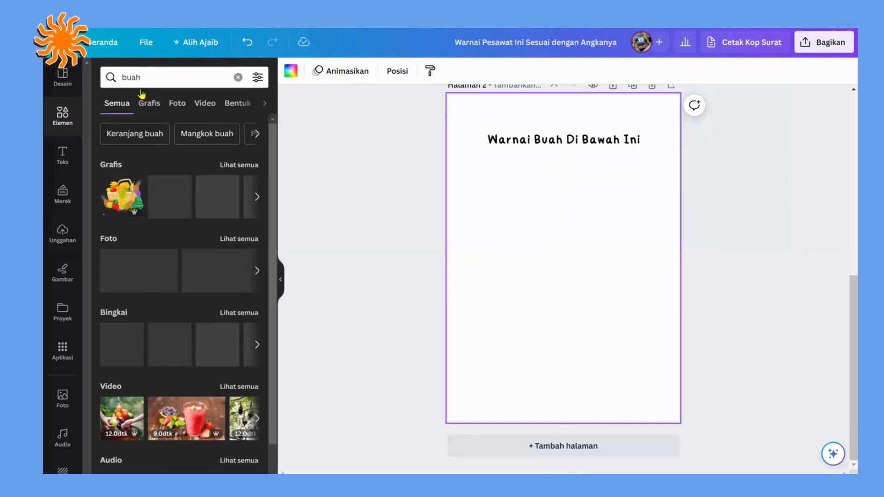
{"action": "left_click", "coordinate": [150, 106]}
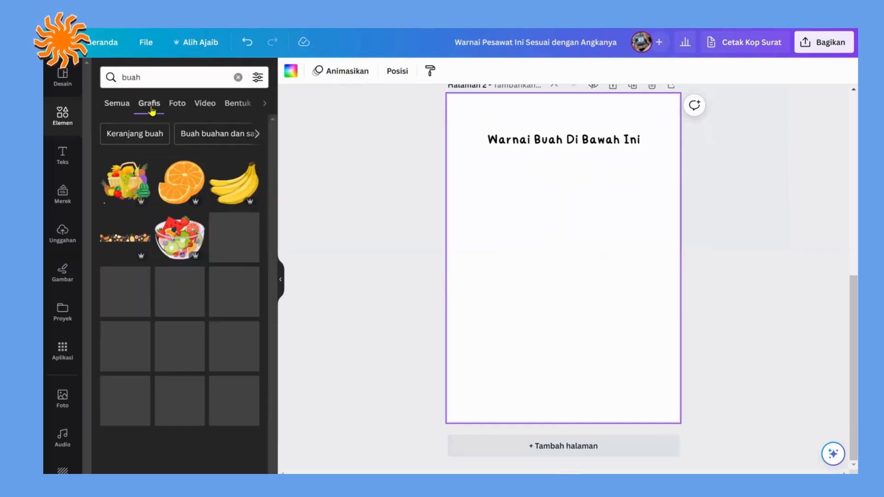
Step: Insert the black-outlined apple, shrink it and place it below the start of the title on the second page
{"action": "scroll", "coordinate": [168, 257], "scroll_direction": "down", "scroll_amount": 7}
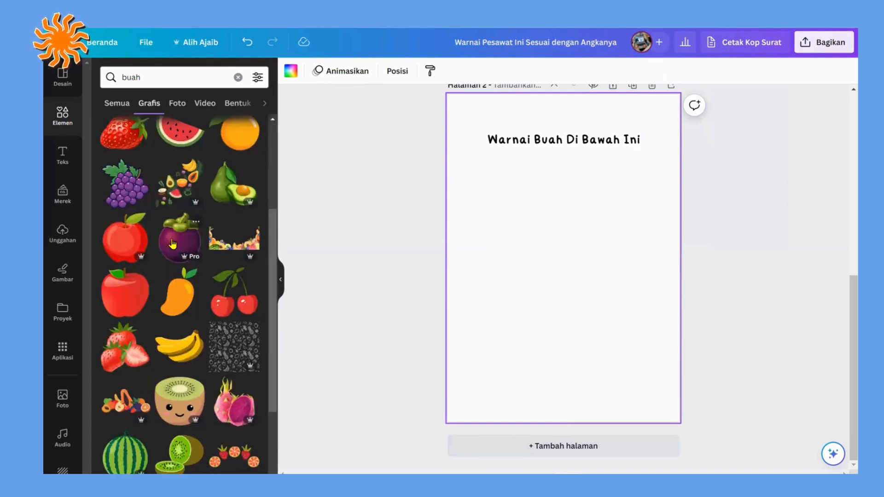
{"action": "scroll", "coordinate": [173, 244], "scroll_direction": "down", "scroll_amount": 2}
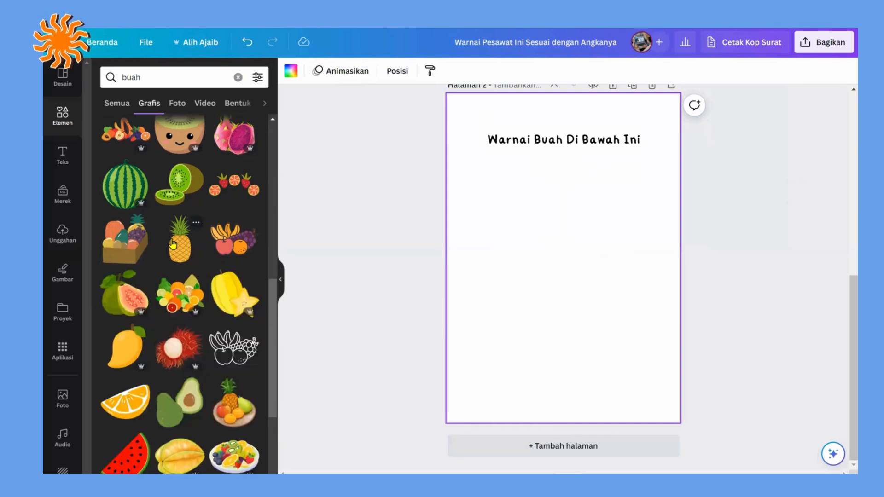
{"action": "scroll", "coordinate": [172, 244], "scroll_direction": "down", "scroll_amount": 9}
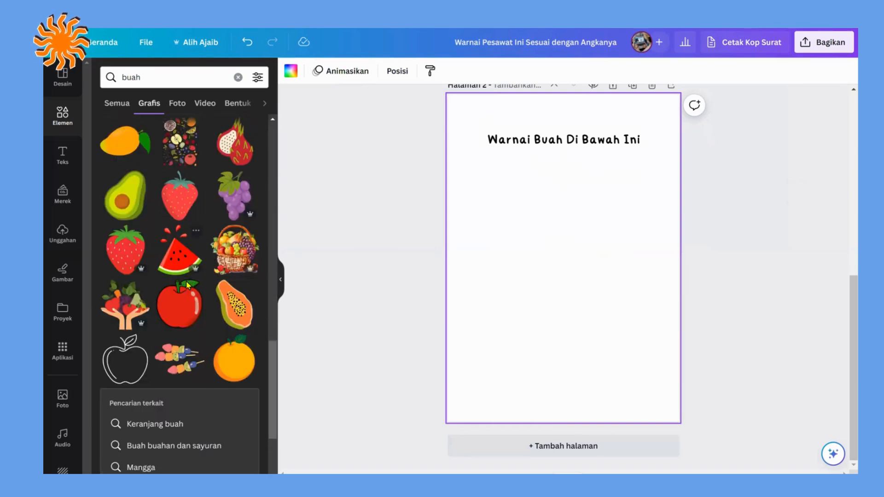
{"action": "scroll", "coordinate": [124, 261], "scroll_direction": "down", "scroll_amount": 2}
{"action": "left_click", "coordinate": [125, 251]}
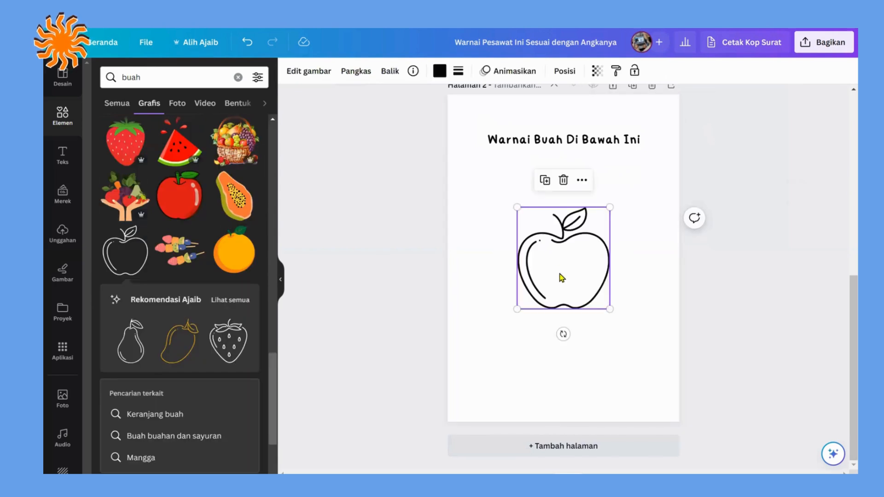
{"action": "left_click_drag", "start_coordinate": [521, 225], "coordinate": [481, 175]}
{"action": "left_click_drag", "start_coordinate": [570, 258], "coordinate": [538, 224]}
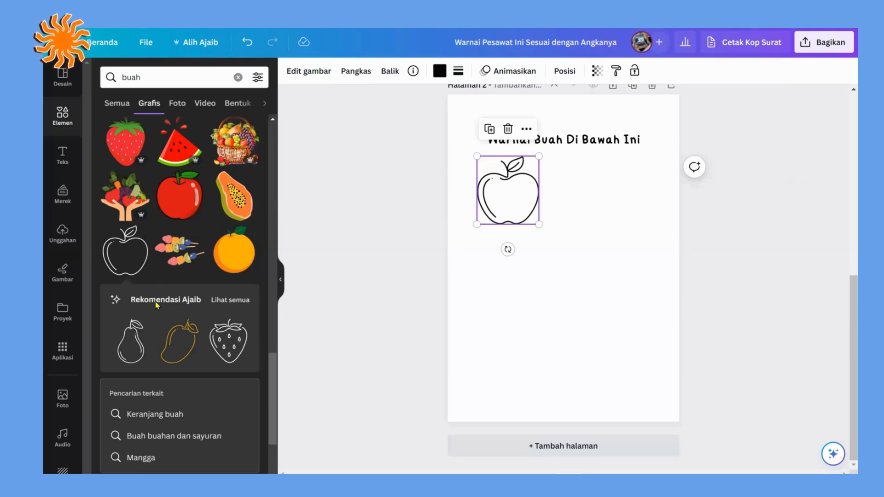
Step: Insert the outlined pear from the full recommendations for the apple, shrink it and place it to the apple's right
{"action": "left_click", "coordinate": [231, 300]}
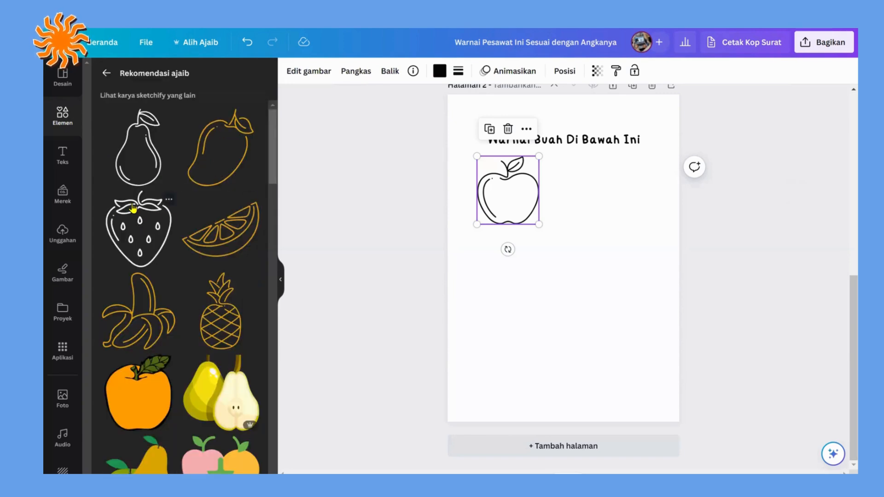
{"action": "left_click", "coordinate": [166, 160]}
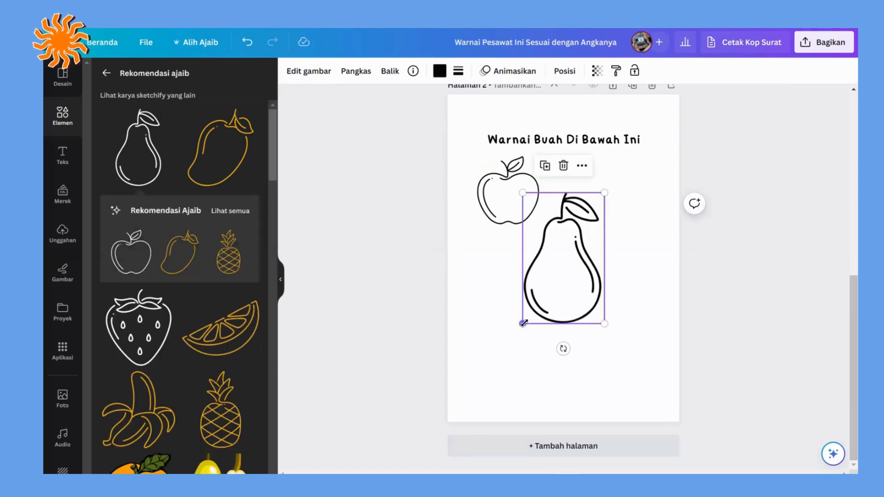
{"action": "left_click_drag", "start_coordinate": [522, 323], "coordinate": [570, 280]}
{"action": "left_click_drag", "start_coordinate": [583, 255], "coordinate": [630, 217]}
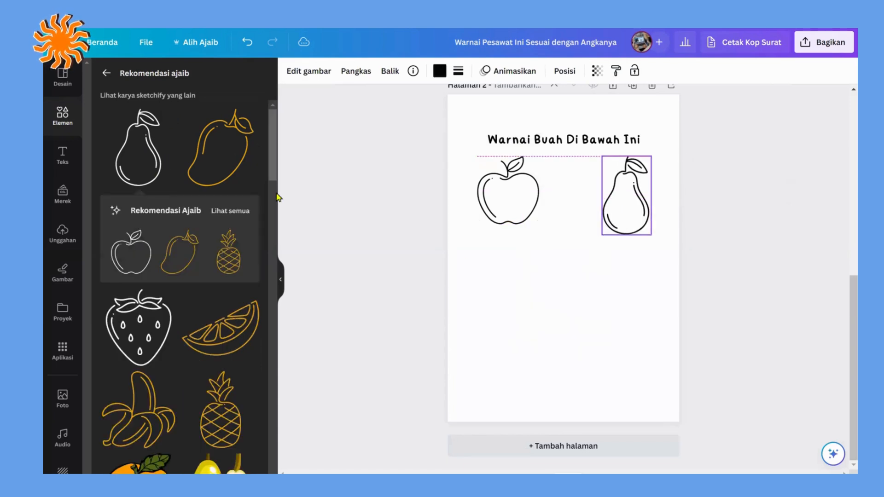
Step: Insert the outlined strawberry, shrink it and place it below the apple
{"action": "left_click", "coordinate": [164, 321]}
{"action": "left_click_drag", "start_coordinate": [518, 300], "coordinate": [552, 263]}
{"action": "left_click_drag", "start_coordinate": [558, 232], "coordinate": [539, 257]}
{"action": "left_click_drag", "start_coordinate": [507, 296], "coordinate": [516, 289]}
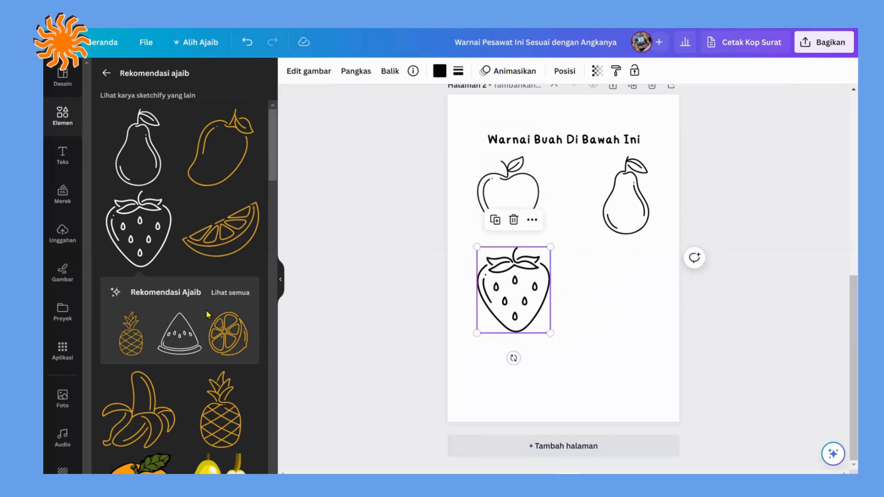
Step: Insert the outlined watermelon slice, shrink it beneath the pear, and make the strawberry slightly smaller
{"action": "scroll", "coordinate": [197, 318], "scroll_direction": "down", "scroll_amount": 2}
{"action": "left_click", "coordinate": [175, 283]}
{"action": "left_click_drag", "start_coordinate": [569, 258], "coordinate": [628, 291]}
{"action": "left_click_drag", "start_coordinate": [660, 263], "coordinate": [651, 271]}
{"action": "left_click", "coordinate": [544, 258]}
{"action": "left_click_drag", "start_coordinate": [545, 256], "coordinate": [538, 263]}
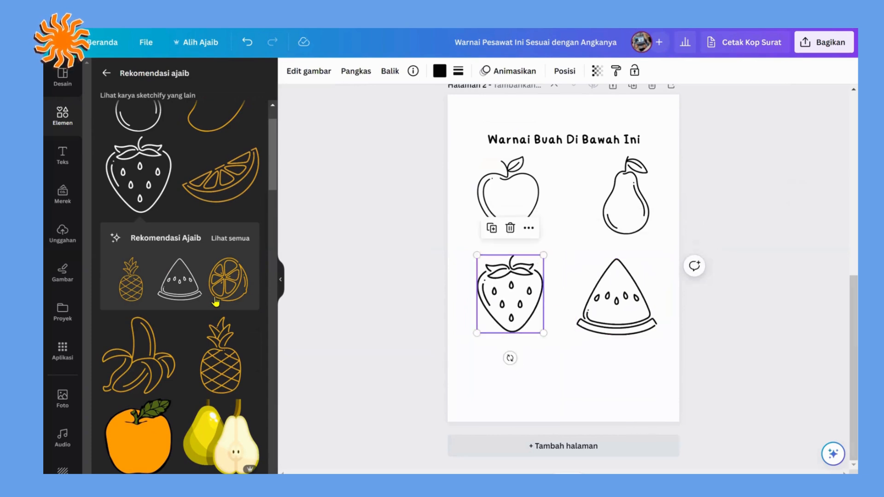
Step: Insert the outlined avocado, shrink it and place it below the strawberry on the second page
{"action": "scroll", "coordinate": [215, 302], "scroll_direction": "down", "scroll_amount": 6}
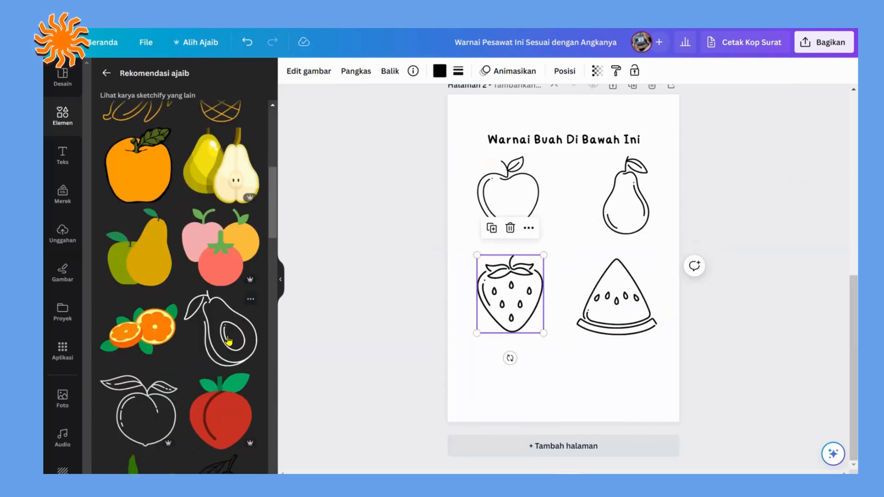
{"action": "left_click", "coordinate": [229, 340]}
{"action": "left_click_drag", "start_coordinate": [566, 254], "coordinate": [519, 361]}
{"action": "left_click_drag", "start_coordinate": [555, 419], "coordinate": [535, 399]}
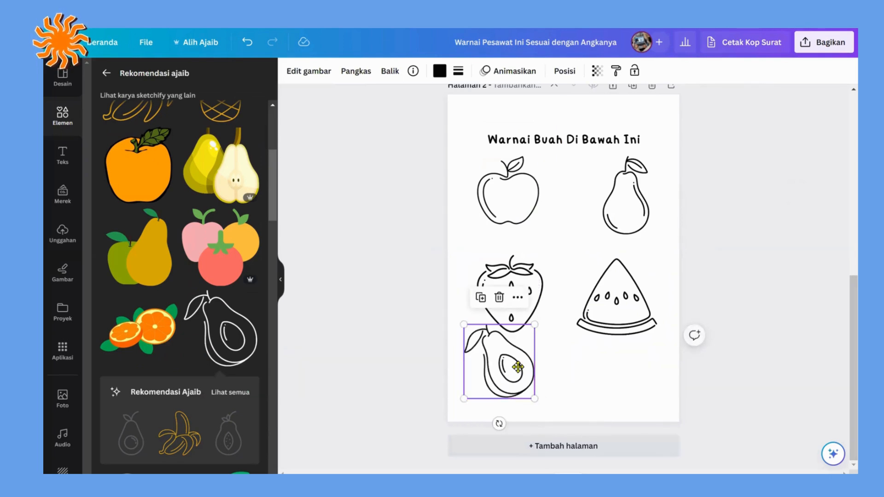
{"action": "left_click_drag", "start_coordinate": [513, 359], "coordinate": [517, 368]}
Step: Move the strawberry slightly up to open a gap above the avocado, and make both the strawberry and the apple slightly smaller
{"action": "left_click_drag", "start_coordinate": [518, 284], "coordinate": [511, 267]}
{"action": "left_click_drag", "start_coordinate": [536, 317], "coordinate": [531, 310]}
{"action": "left_click", "coordinate": [529, 220]}
{"action": "left_click_drag", "start_coordinate": [538, 224], "coordinate": [532, 217]}
Step: Insert the outlined banana from the recommended elements and move it beneath the watermelon slice
{"action": "scroll", "coordinate": [201, 360], "scroll_direction": "down", "scroll_amount": 5}
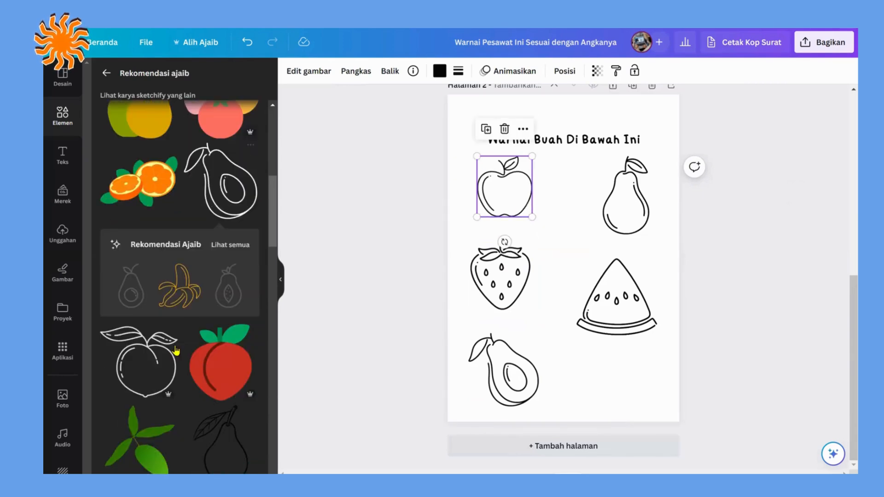
{"action": "scroll", "coordinate": [169, 293], "scroll_direction": "down", "scroll_amount": 5}
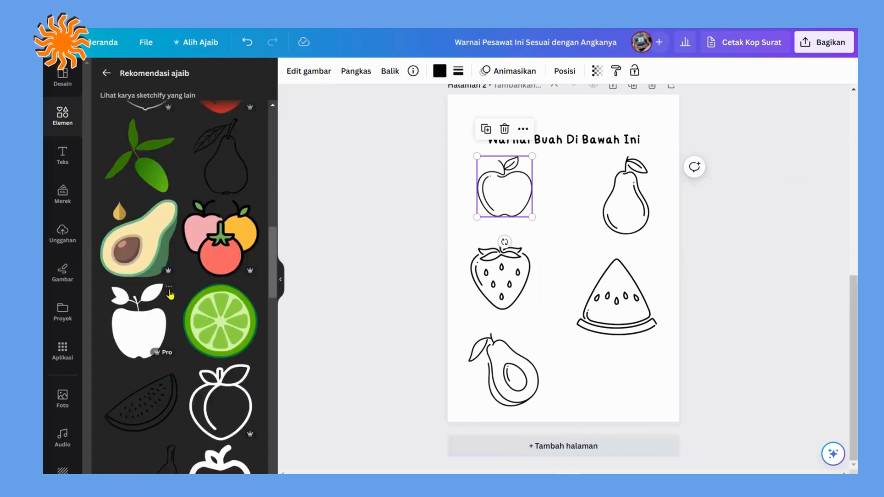
{"action": "scroll", "coordinate": [170, 276], "scroll_direction": "down", "scroll_amount": 5}
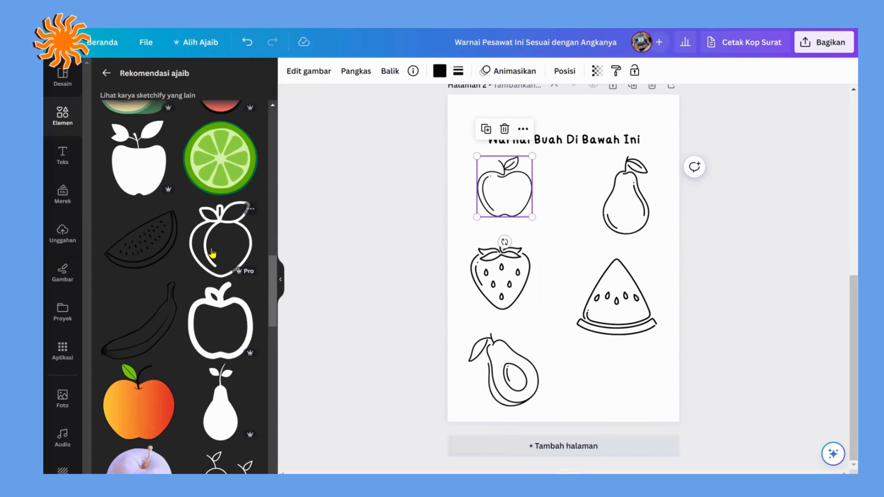
{"action": "scroll", "coordinate": [201, 250], "scroll_direction": "up", "scroll_amount": 10}
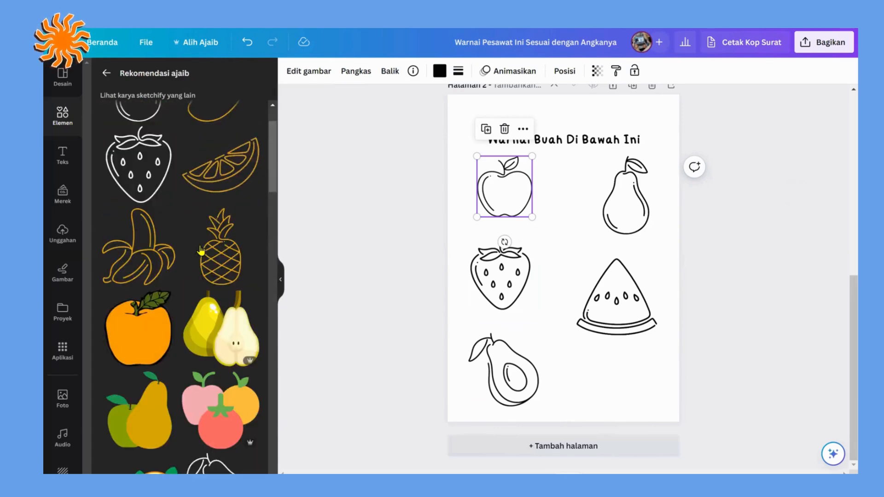
{"action": "left_click", "coordinate": [156, 298]}
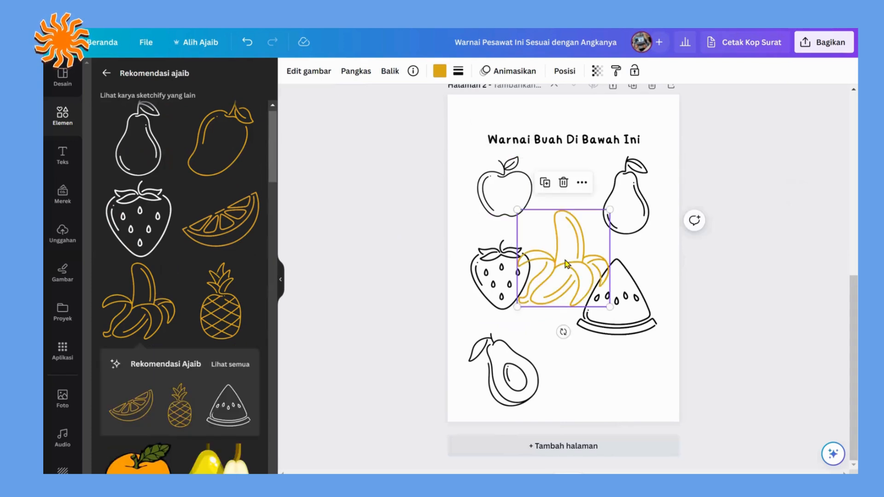
{"action": "left_click_drag", "start_coordinate": [568, 264], "coordinate": [611, 357]}
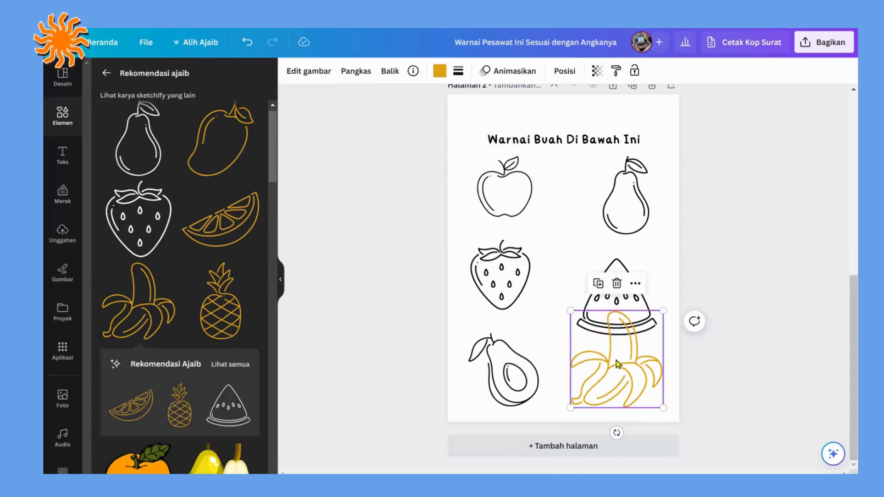
Step: Change the banana's outline colour from the document colours to black
{"action": "left_click", "coordinate": [439, 74]}
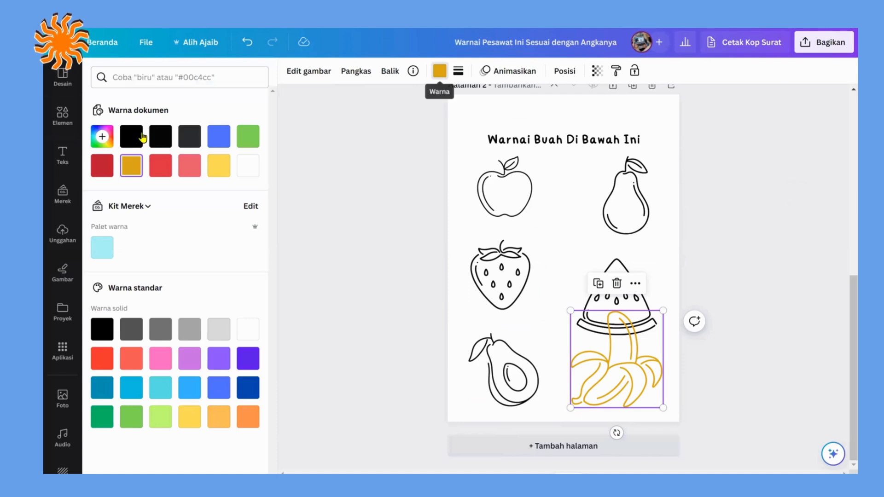
{"action": "left_click", "coordinate": [171, 139]}
{"action": "left_click", "coordinate": [355, 185]}
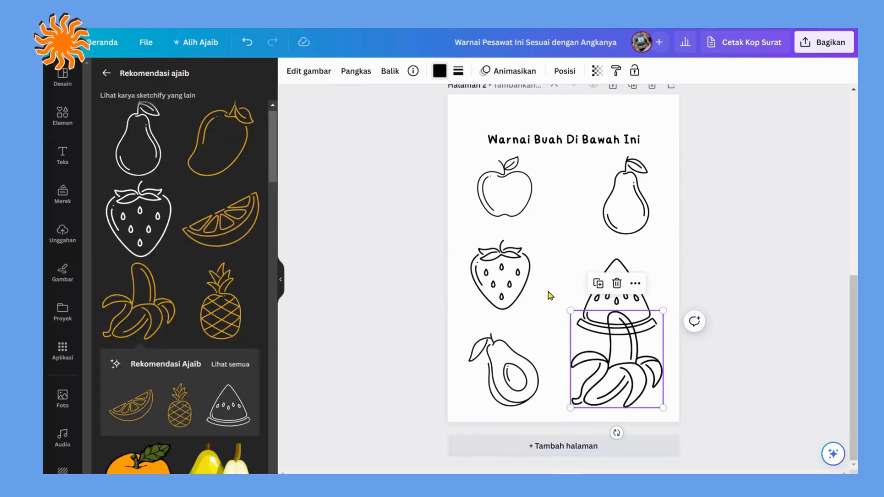
Step: Raise the watermelon and the pear, shrink the pear slightly, and move the apple and pear inward below the title
{"action": "left_click_drag", "start_coordinate": [622, 259], "coordinate": [629, 246]}
{"action": "mouse_move", "coordinate": [635, 187]}
{"action": "left_mouse_down"}
{"action": "mouse_move", "coordinate": [636, 178]}
{"action": "mouse_move", "coordinate": [644, 195]}
{"action": "left_mouse_up"}
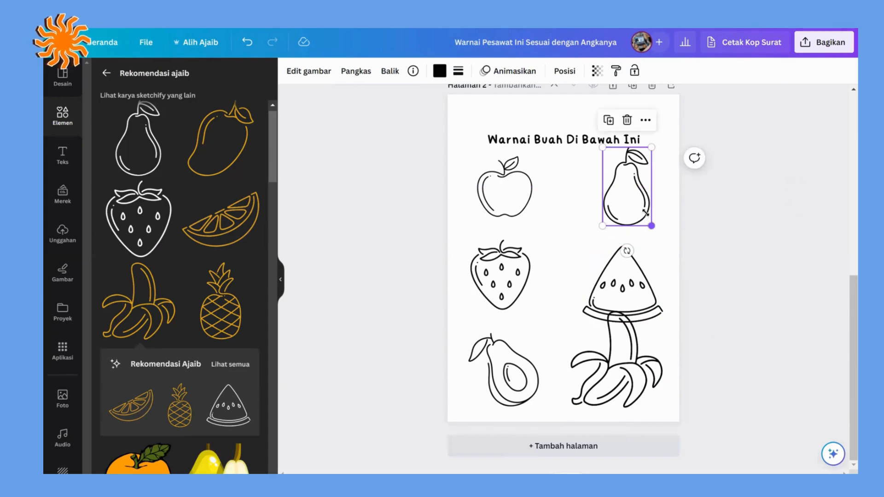
{"action": "left_click_drag", "start_coordinate": [535, 188], "coordinate": [553, 185]}
{"action": "left_click", "coordinate": [625, 196]}
Step: Move the strawberry inward beneath the apple, and shrink the watermelon slice to sit level beside it
{"action": "left_click_drag", "start_coordinate": [502, 275], "coordinate": [527, 274]}
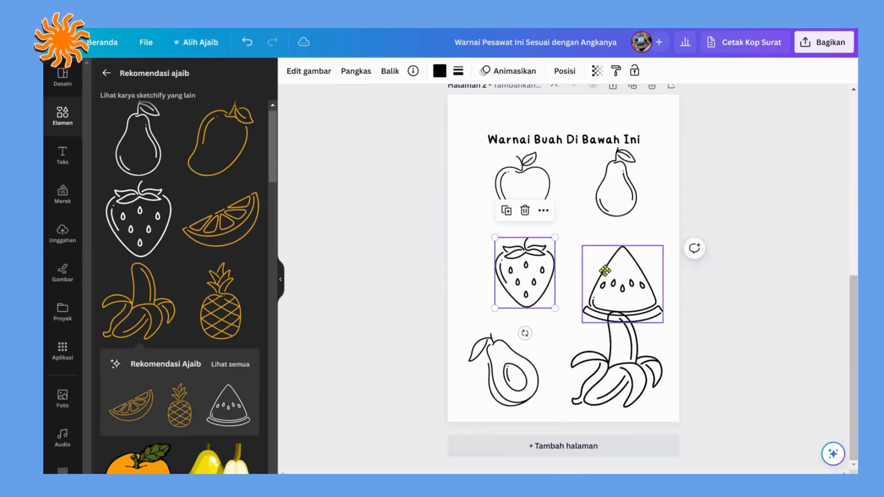
{"action": "left_click_drag", "start_coordinate": [604, 271], "coordinate": [597, 266]}
{"action": "left_click_drag", "start_coordinate": [657, 312], "coordinate": [646, 303]}
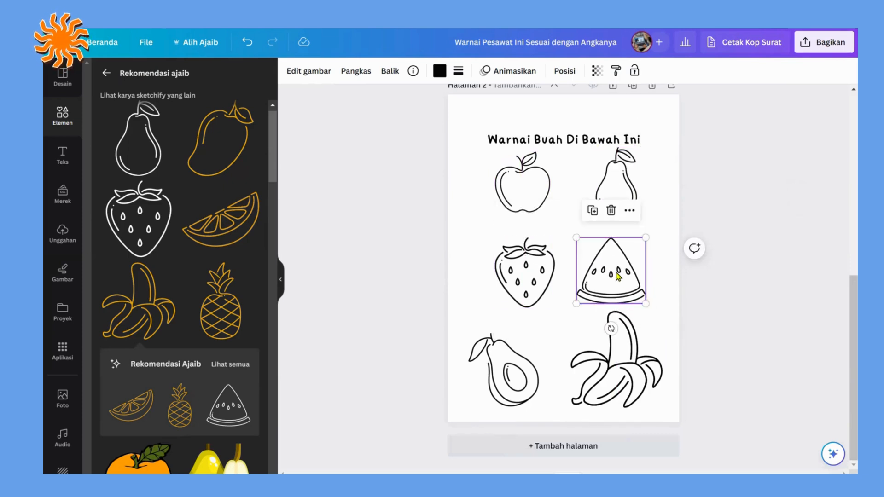
Step: Move the avocado inward beneath the strawberry, shrink the banana and align its lower edge with the avocado's
{"action": "left_click_drag", "start_coordinate": [507, 374], "coordinate": [528, 364]}
{"action": "left_click", "coordinate": [604, 376]}
{"action": "left_click_drag", "start_coordinate": [570, 407], "coordinate": [586, 388]}
{"action": "left_click_drag", "start_coordinate": [629, 359], "coordinate": [629, 367]}
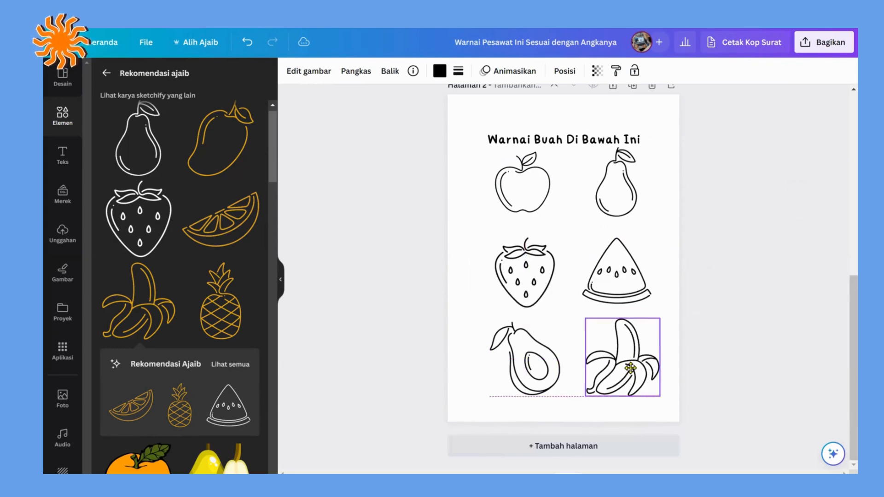
{"action": "left_click", "coordinate": [556, 373], "text": "shift"}
{"action": "left_click", "coordinate": [521, 279], "text": "shift"}
{"action": "left_click", "coordinate": [598, 276], "text": "shift"}
{"action": "left_click", "coordinate": [617, 193], "text": "shift"}
{"action": "left_click", "coordinate": [518, 195], "text": "shift"}
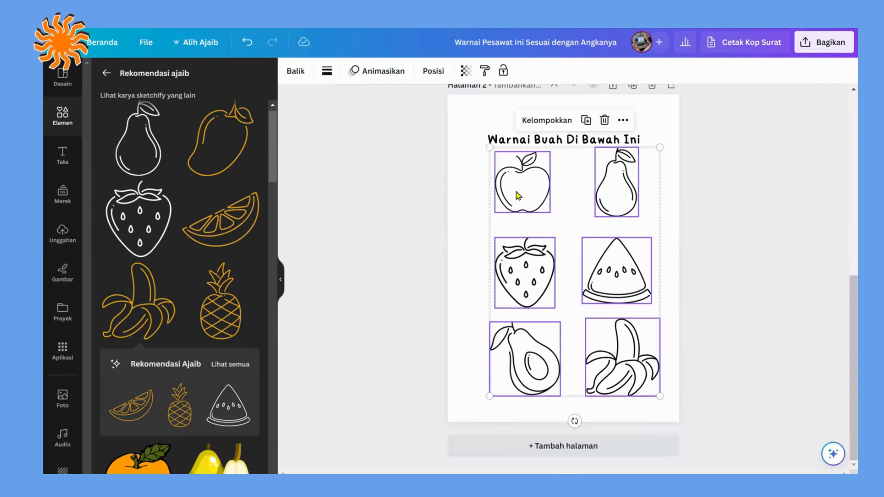
{"action": "left_click", "coordinate": [470, 239]}
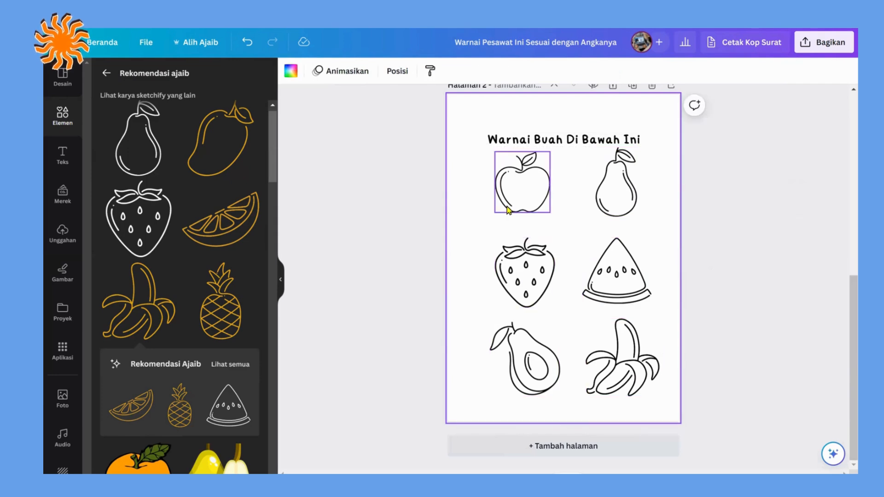
Step: Tidy up the arrangement of all six fruits together with Merapikan, and raise the page title slightly above them
{"action": "left_click", "coordinate": [521, 188]}
{"action": "left_click", "coordinate": [589, 190]}
{"action": "left_click", "coordinate": [620, 189]}
{"action": "left_click", "coordinate": [532, 207], "text": "shift"}
{"action": "left_click", "coordinate": [524, 276], "text": "shift"}
{"action": "left_click", "coordinate": [617, 276], "text": "shift"}
{"action": "left_click", "coordinate": [622, 359], "text": "shift"}
{"action": "left_click", "coordinate": [524, 359], "text": "shift"}
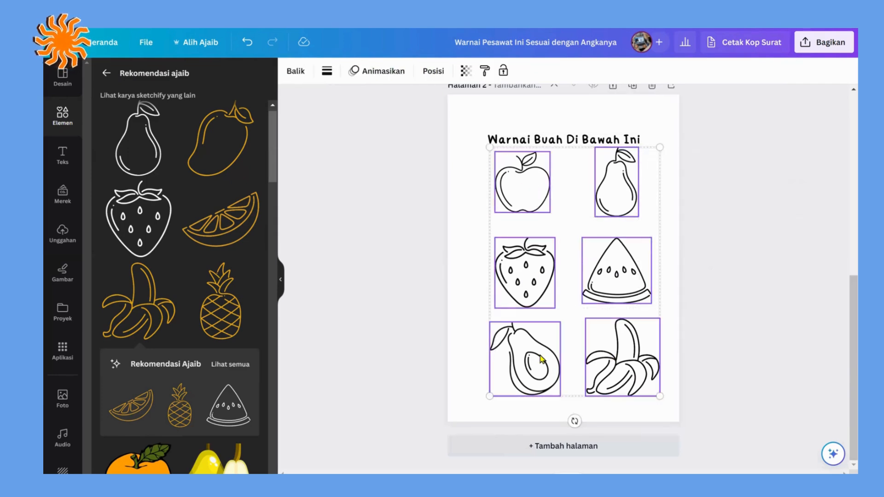
{"action": "left_click", "coordinate": [438, 75]}
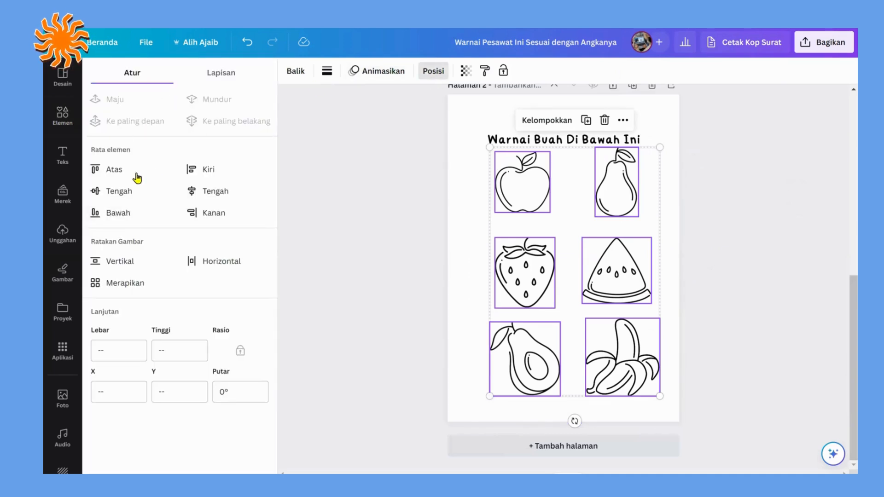
{"action": "left_click", "coordinate": [118, 286]}
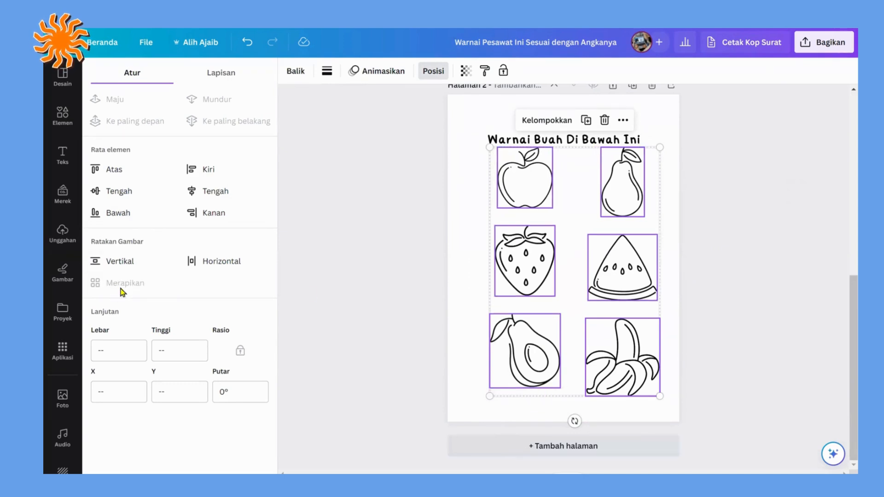
{"action": "left_click", "coordinate": [361, 300]}
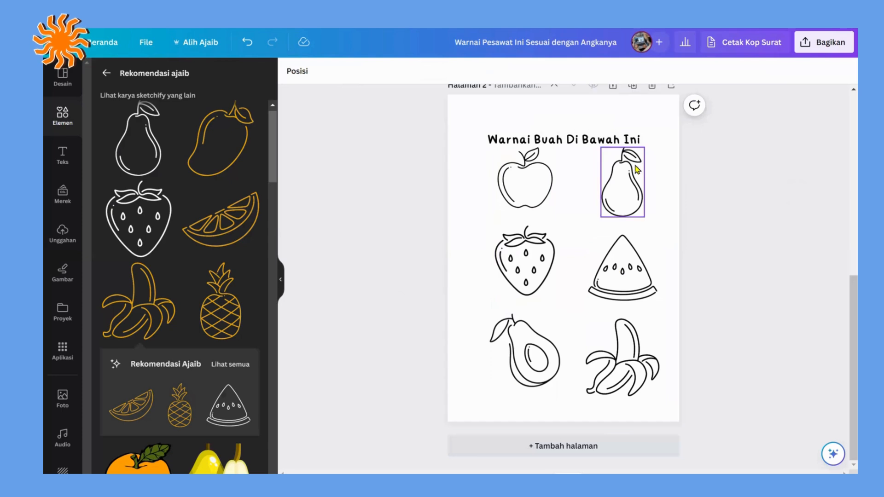
{"action": "left_click_drag", "start_coordinate": [633, 139], "coordinate": [637, 129]}
{"action": "left_click", "coordinate": [741, 206]}
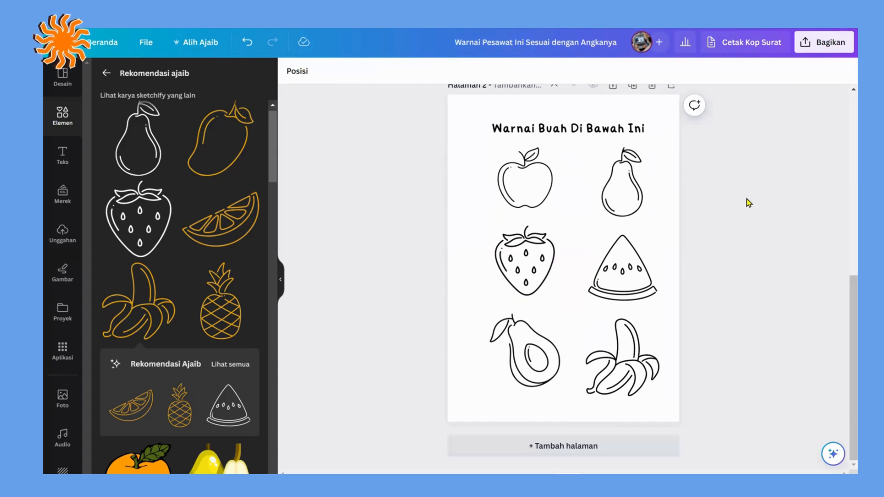
Step: Add the text label "Apel" and place it centred directly beneath the apple
{"action": "type", "text": "t"}
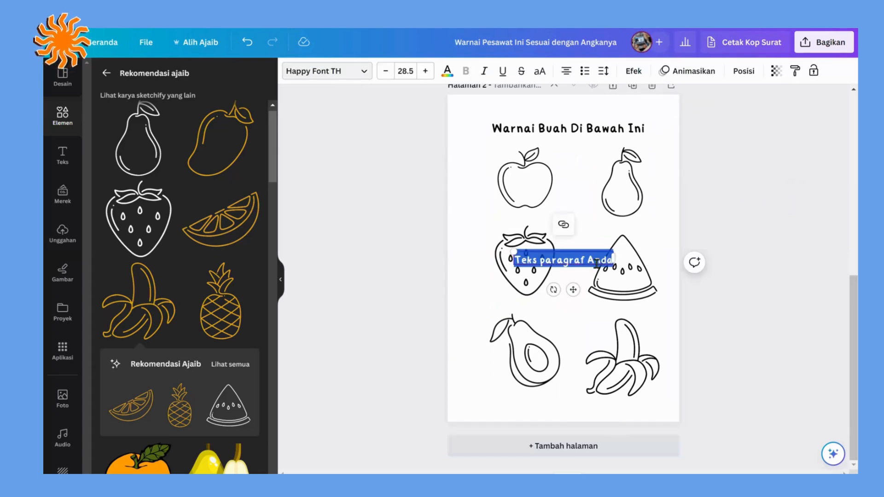
{"action": "type", "text": "Apek"}
{"action": "key", "text": "BackSpace"}
{"action": "left_click_drag", "start_coordinate": [553, 264], "coordinate": [515, 216]}
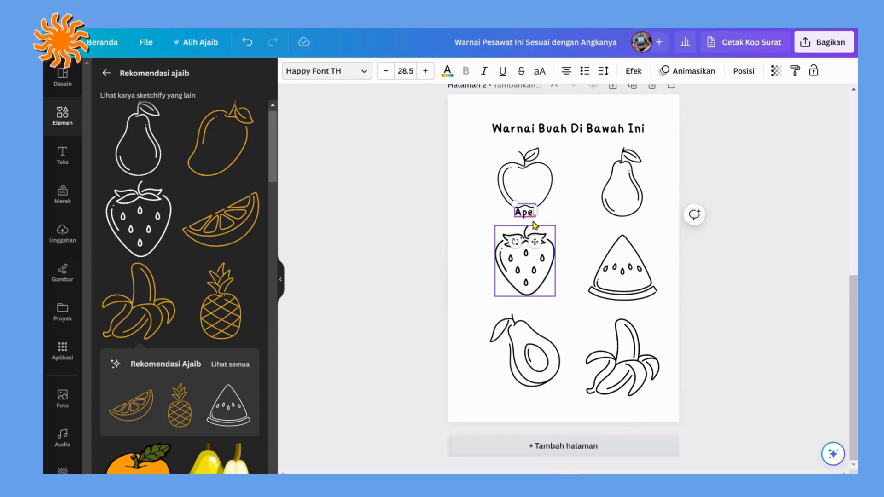
Step: Add the text label "Alpukat" and place it centred beneath the avocado
{"action": "left_click", "coordinate": [571, 230]}
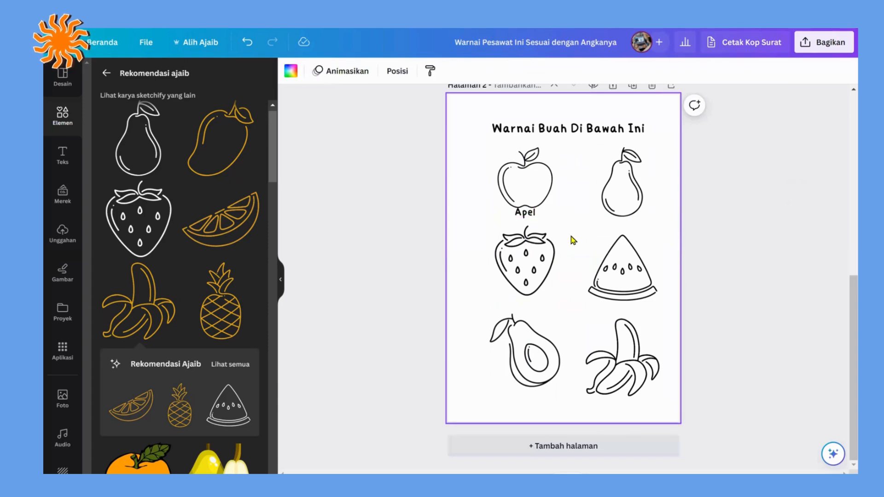
{"action": "type", "text": "t"}
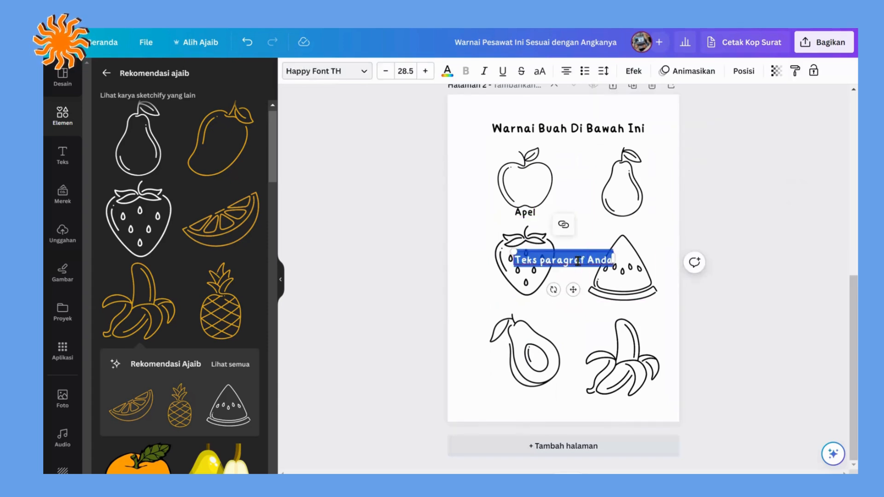
{"action": "type", "text": "Alpukat"}
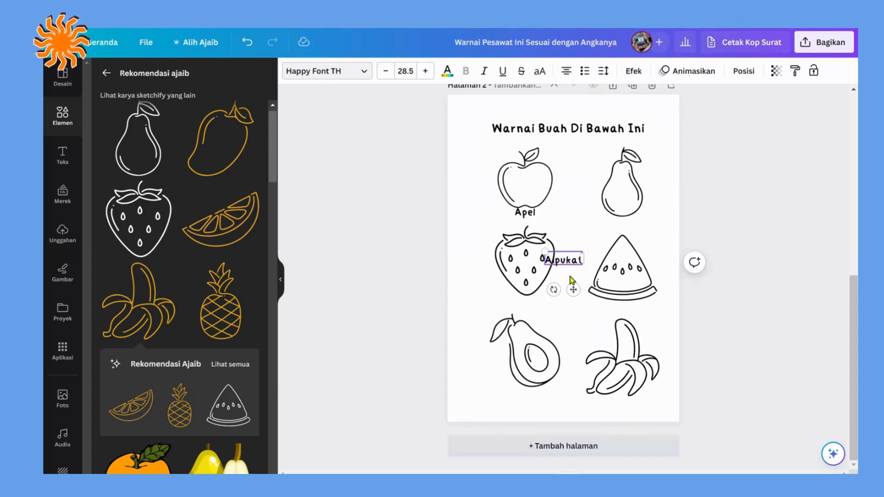
{"action": "left_click_drag", "start_coordinate": [573, 289], "coordinate": [538, 419]}
{"action": "type", "text": "t"}
{"action": "key", "text": "BackSpace"}
Step: Add the text label "Pisang" and place it at the banana's lower edge, centred under the pear and watermelon
{"action": "left_click", "coordinate": [570, 347]}
{"action": "type", "text": "t"}
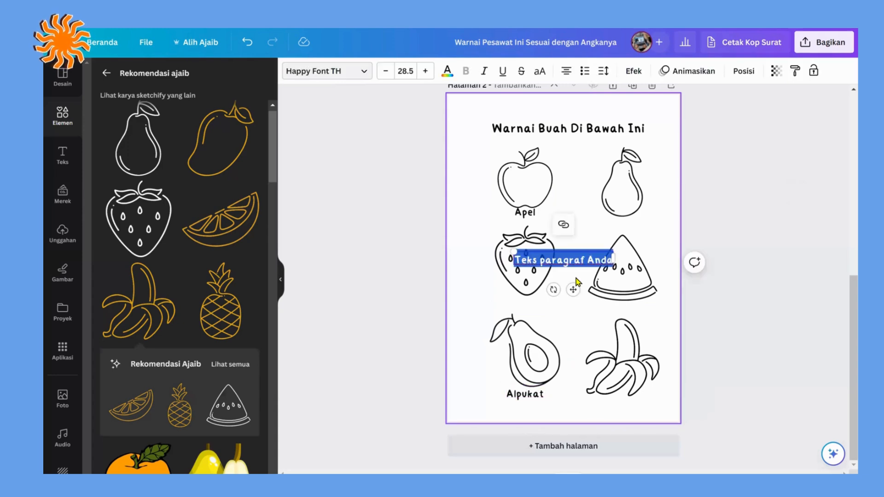
{"action": "type", "text": "Pisang"}
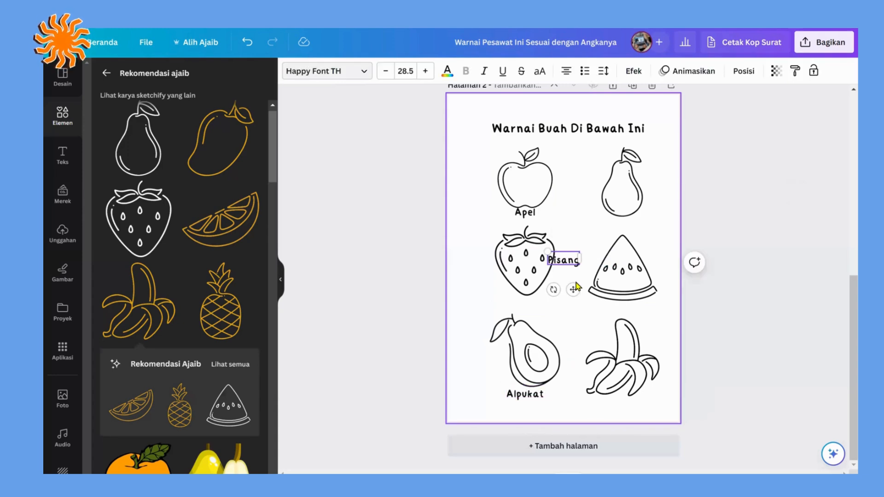
{"action": "left_click_drag", "start_coordinate": [573, 289], "coordinate": [632, 424]}
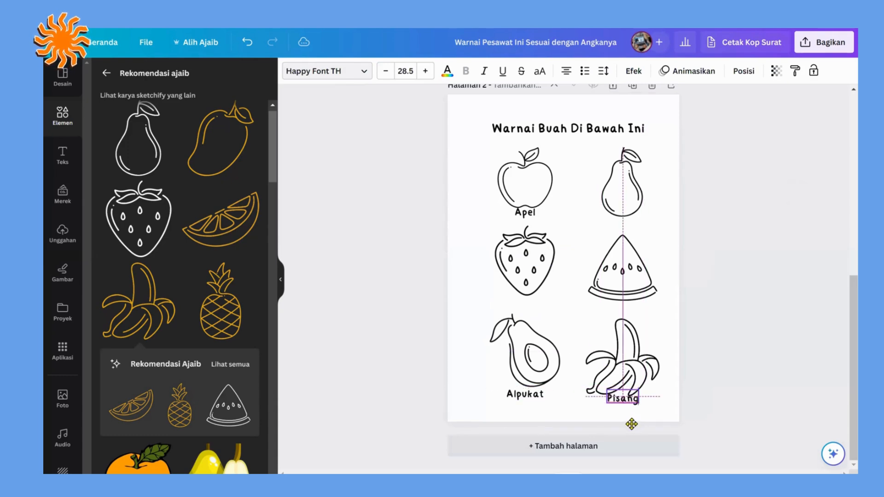
Step: Add the text label "Stroberi" and place it centred between the strawberry and the avocado
{"action": "left_click", "coordinate": [594, 309]}
{"action": "type", "text": "tStroberi"}
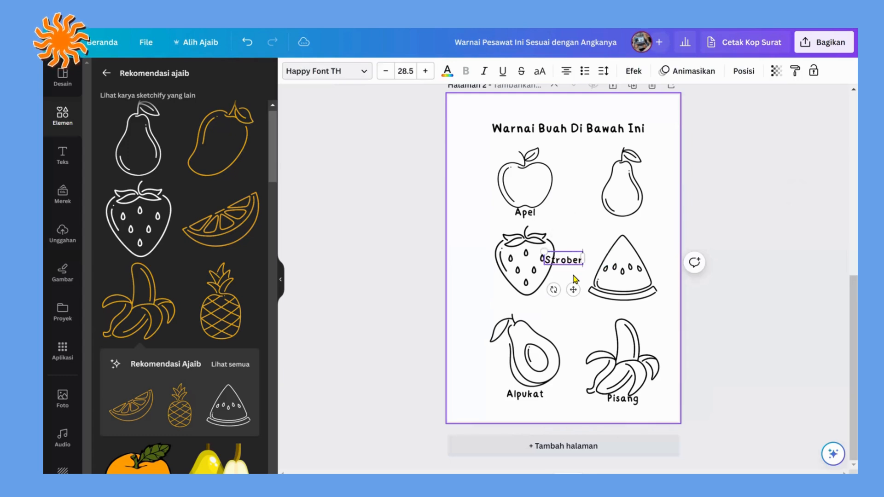
{"action": "left_click", "coordinate": [573, 280]}
{"action": "left_click", "coordinate": [571, 262]}
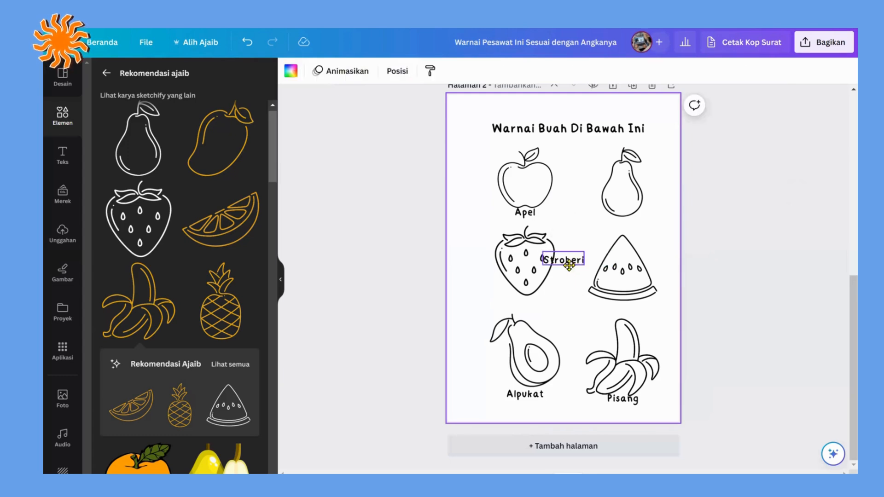
{"action": "left_click_drag", "start_coordinate": [571, 262], "coordinate": [532, 302]}
Step: Add the text label "Semangka" and place it directly beneath the watermelon slice
{"action": "left_click", "coordinate": [579, 303]}
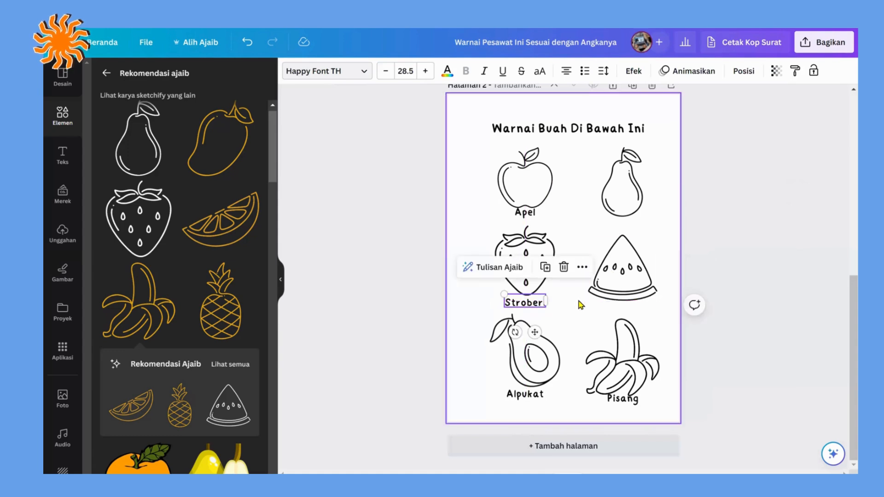
{"action": "type", "text": "t"}
{"action": "type", "text": "Semangka"}
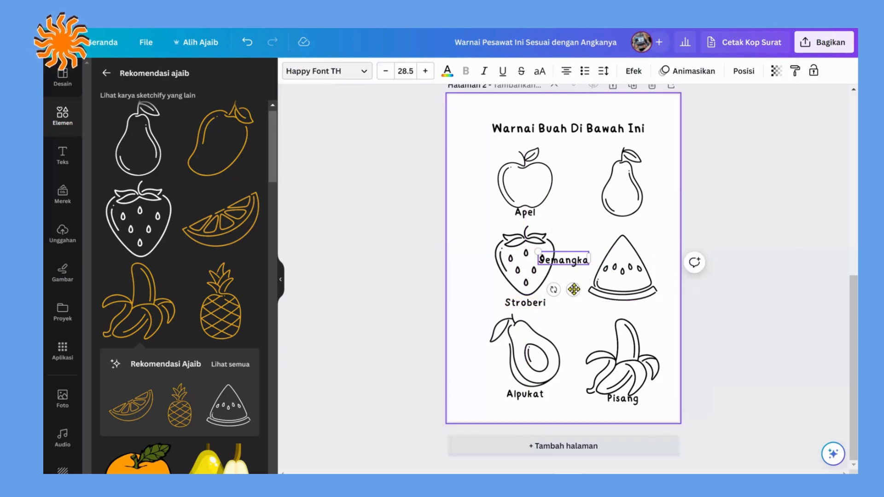
{"action": "left_click_drag", "start_coordinate": [573, 289], "coordinate": [637, 337]}
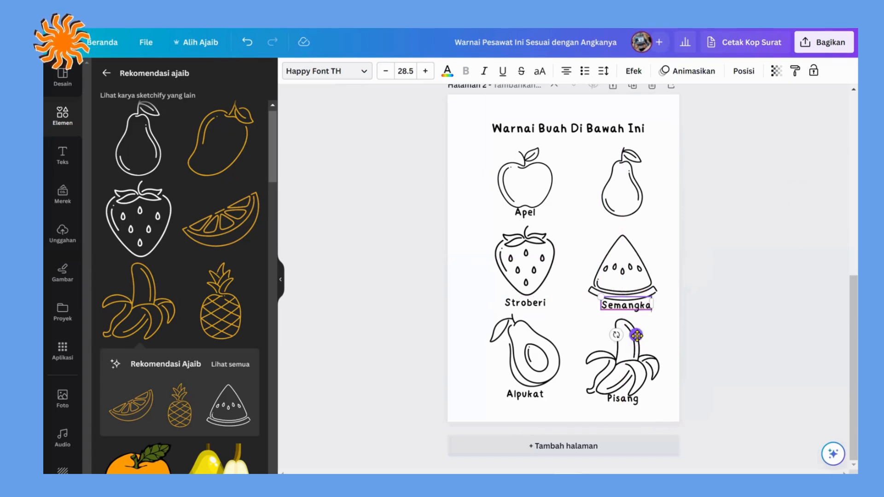
Step: Add the text label "Pir" and place it centred directly beneath the pear
{"action": "left_click", "coordinate": [581, 236]}
{"action": "type", "text": "tpir"}
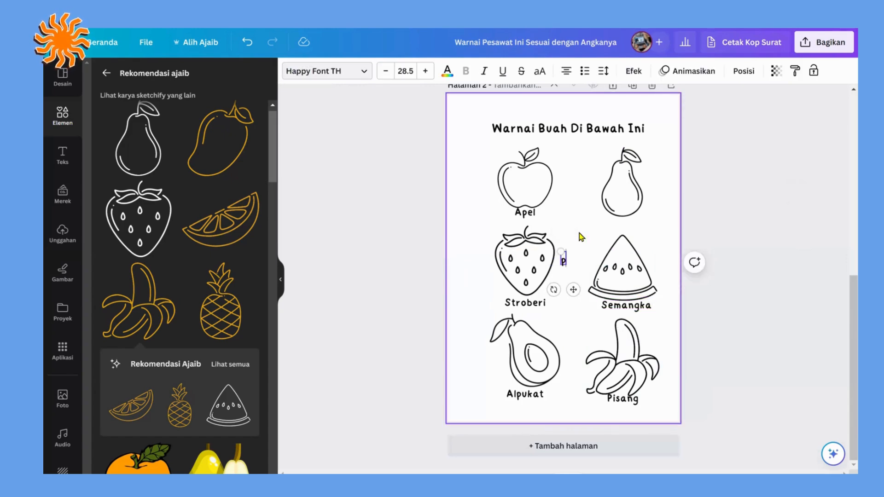
{"action": "key", "text": "BackSpace"}
{"action": "key", "text": "BackSpace"}
{"action": "key", "text": "BackSpace"}
{"action": "type", "text": "Pir"}
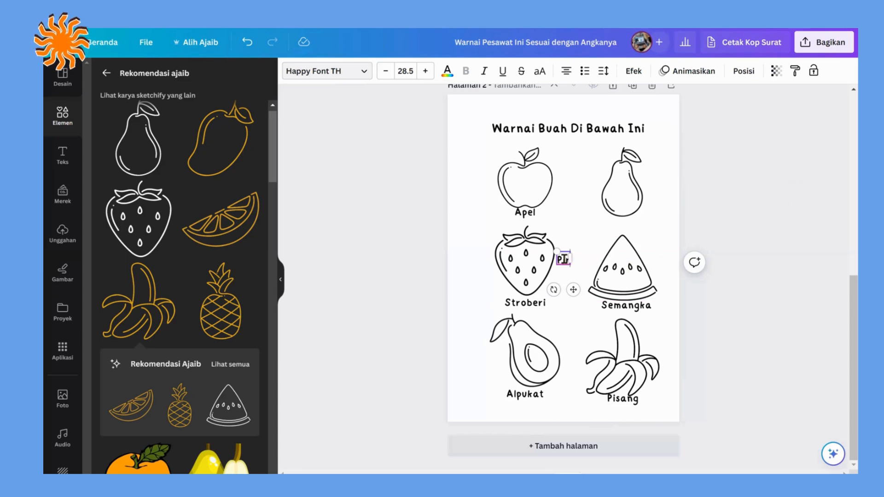
{"action": "left_click_drag", "start_coordinate": [573, 289], "coordinate": [643, 245]}
{"action": "left_click", "coordinate": [723, 164]}
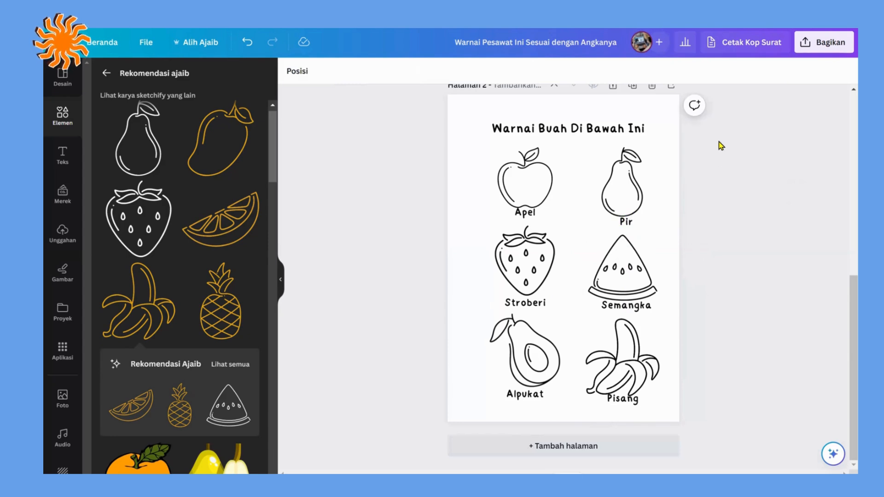
Step: Increase the font size of the "Warnai Buah Di Bawah Ini" title to 36.9
{"action": "left_click", "coordinate": [598, 131]}
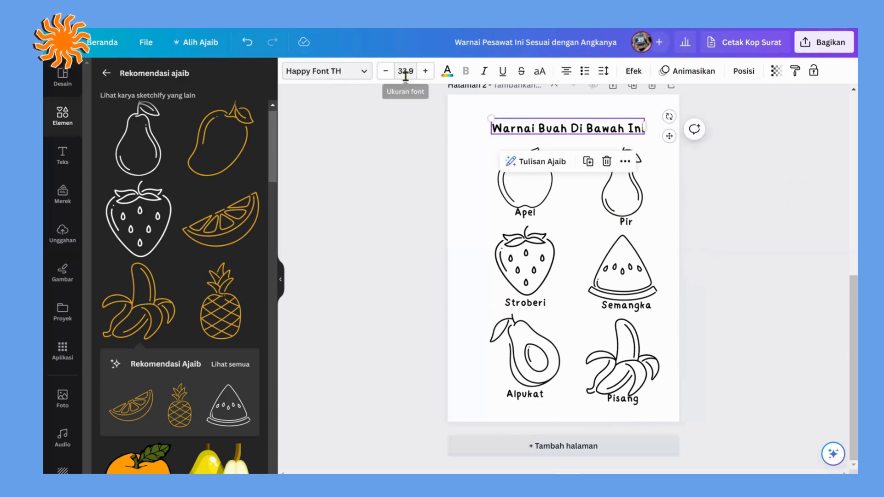
{"action": "left_click", "coordinate": [425, 70]}
{"action": "left_click", "coordinate": [425, 71]}
{"action": "left_click", "coordinate": [425, 71]}
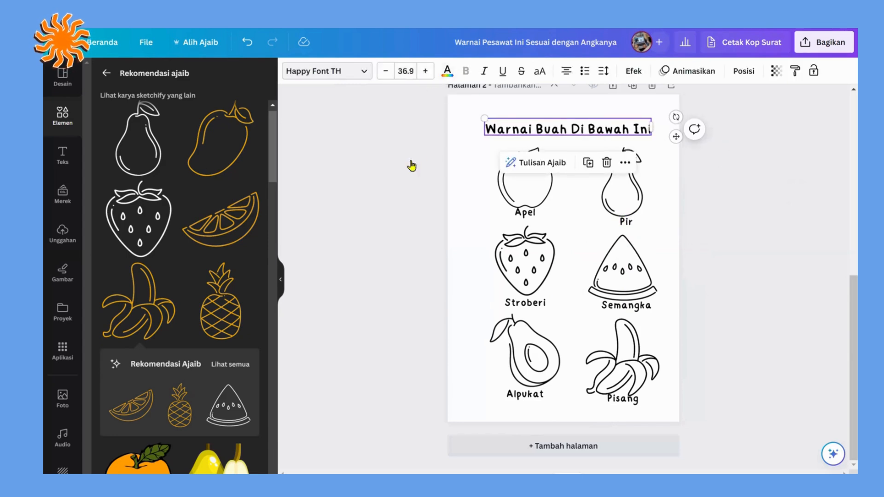
{"action": "left_click", "coordinate": [413, 164]}
Step: Draw a rectangle about 188 by 275 mm framing the page content and send it behind everything else
{"action": "left_click", "coordinate": [74, 114]}
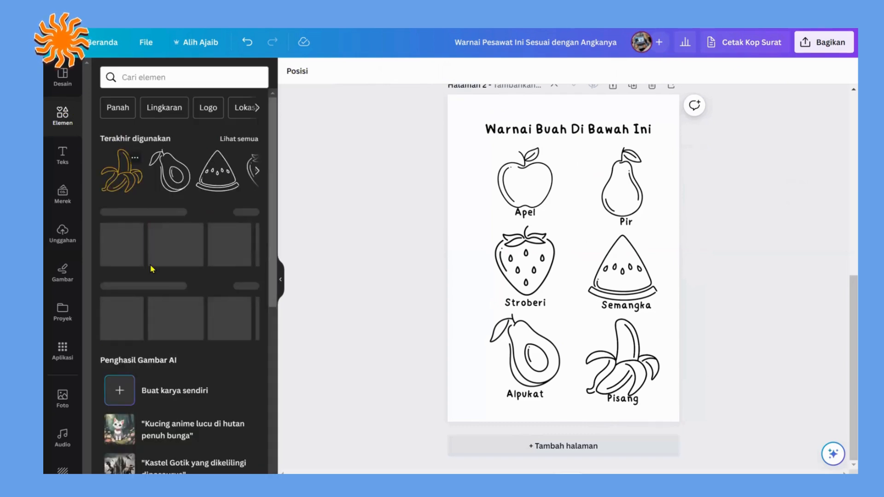
{"action": "key", "text": "r"}
{"action": "left_click_drag", "start_coordinate": [484, 151], "coordinate": [460, 107]}
{"action": "left_click_drag", "start_coordinate": [612, 333], "coordinate": [668, 410]}
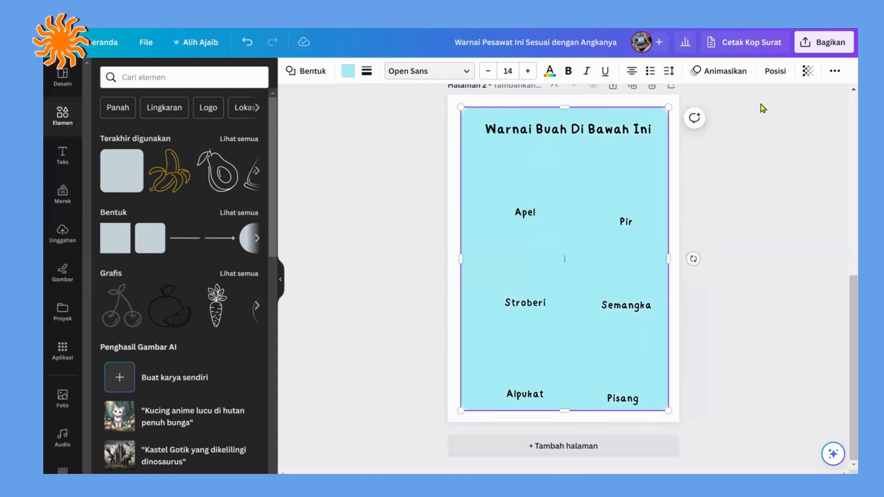
{"action": "left_click", "coordinate": [775, 70]}
{"action": "left_click", "coordinate": [244, 120]}
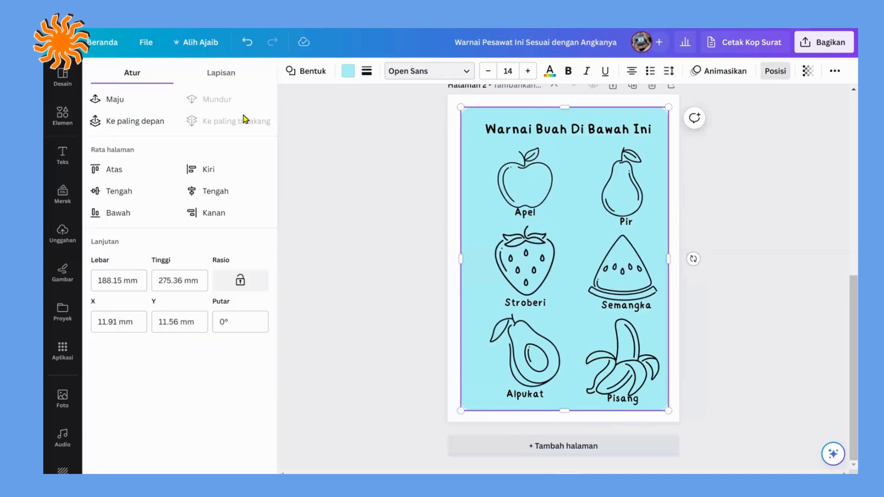
Step: Fill the frame rectangle with white and give it a solid outline of weight 4 with corner rounding 37
{"action": "left_click", "coordinate": [346, 72]}
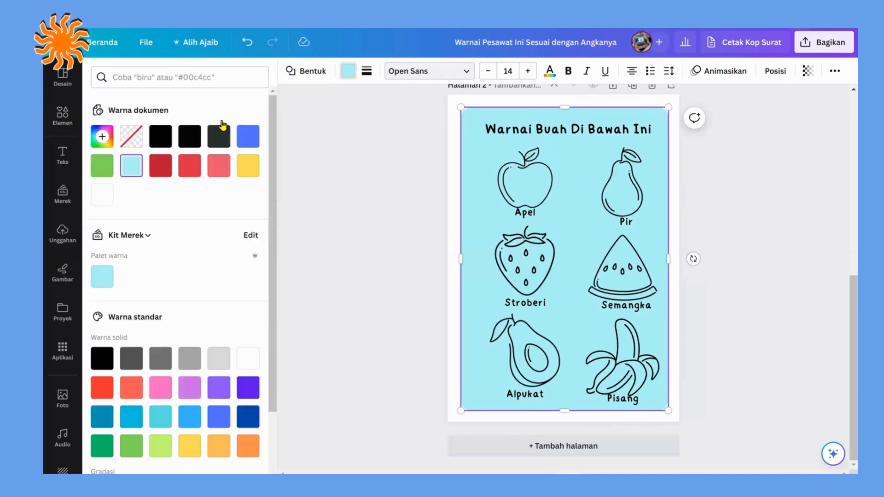
{"action": "left_click", "coordinate": [102, 194]}
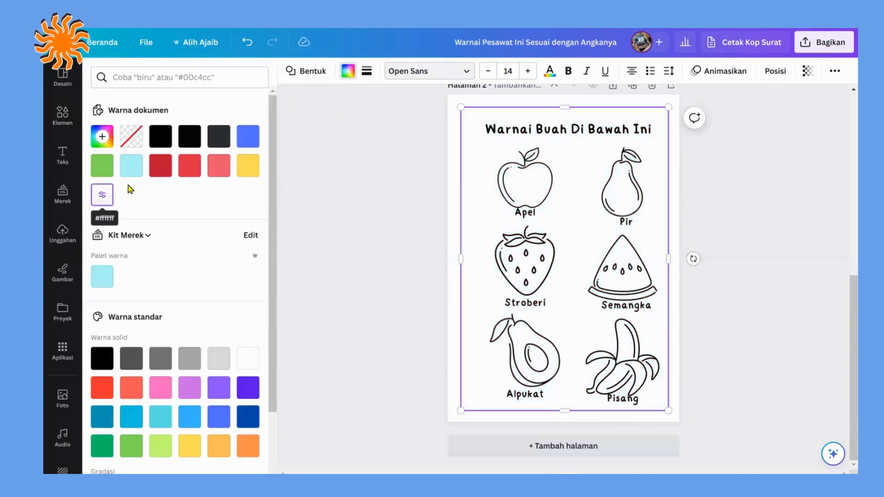
{"action": "left_click", "coordinate": [372, 71]}
{"action": "left_click", "coordinate": [414, 110]}
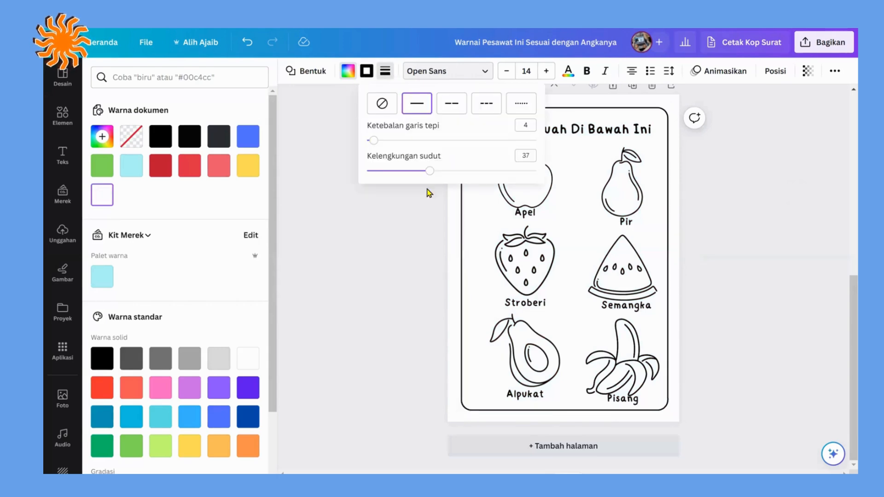
{"action": "left_click", "coordinate": [457, 152]}
Step: Change the fruit page's background colour to blue #5271ff
{"action": "left_click", "coordinate": [451, 150]}
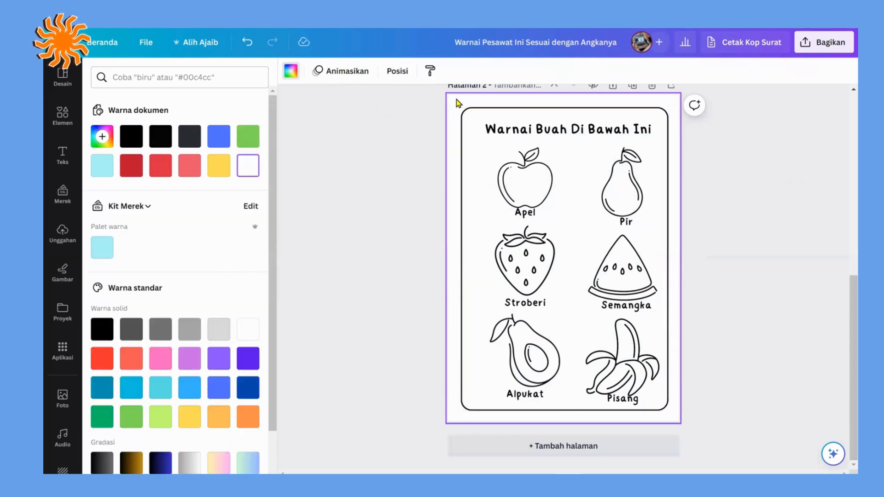
{"action": "left_click", "coordinate": [289, 78]}
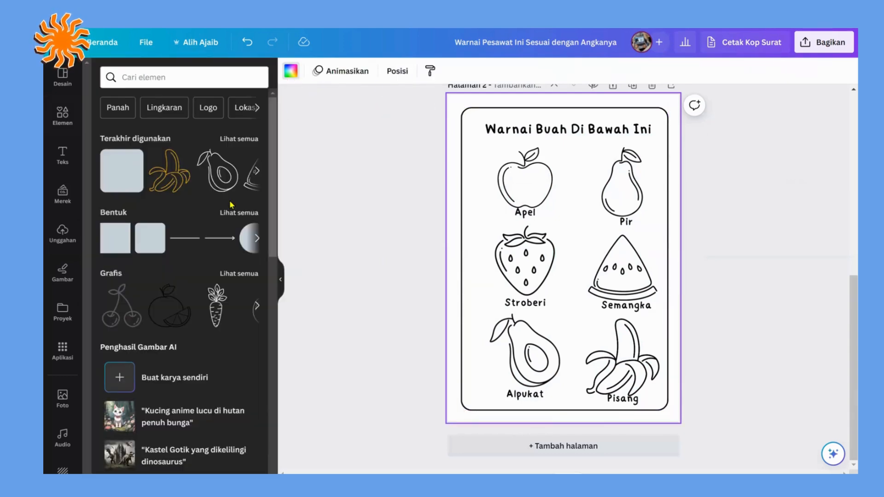
{"action": "left_click", "coordinate": [291, 70]}
{"action": "left_click", "coordinate": [218, 136]}
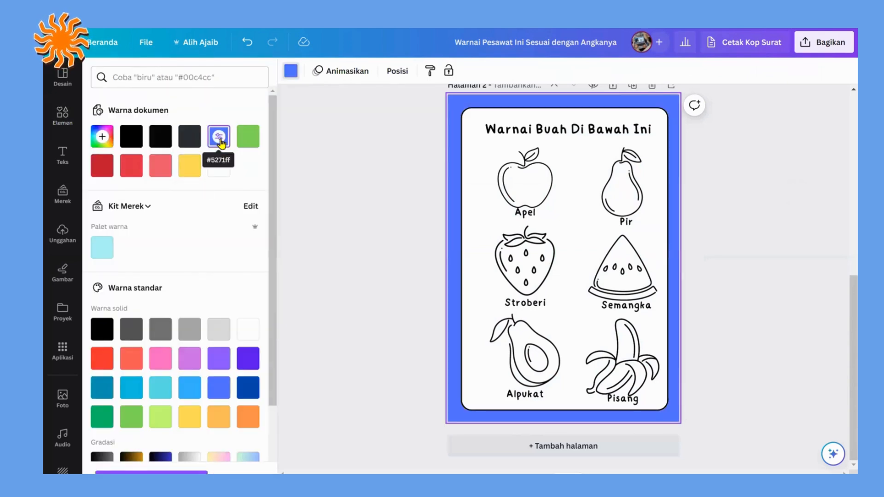
{"action": "left_click", "coordinate": [592, 131]}
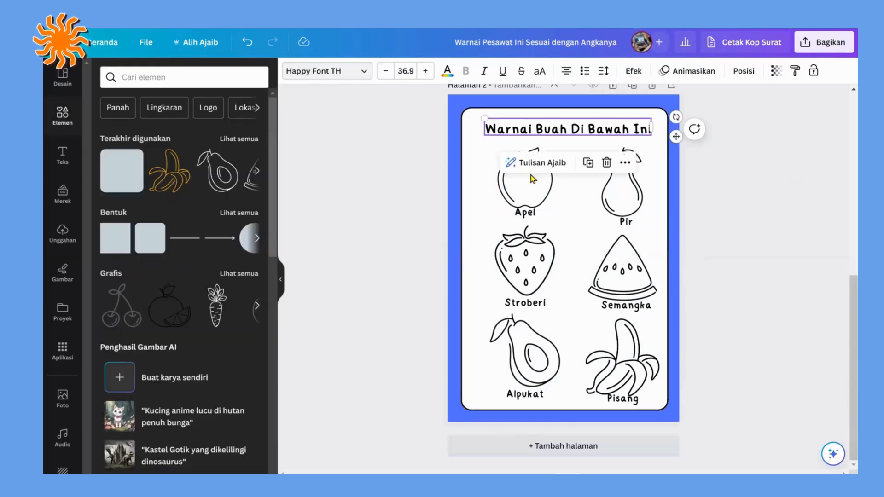
{"action": "left_click", "coordinate": [477, 177]}
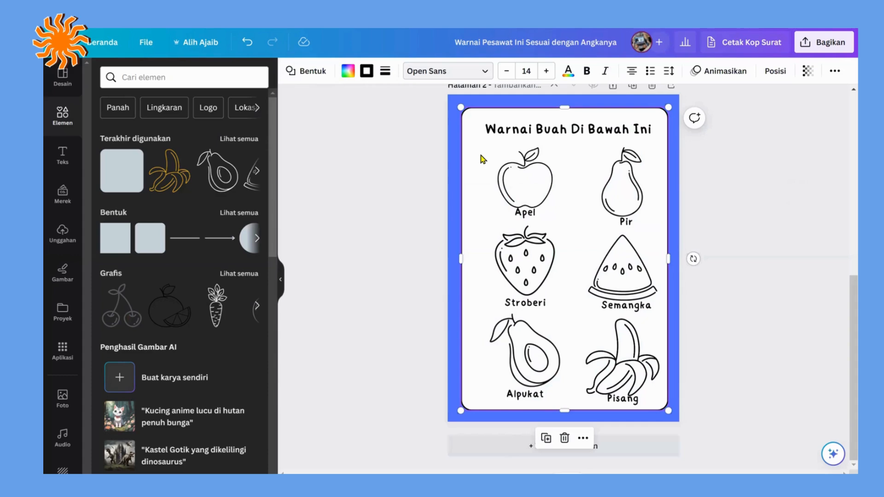
{"action": "left_click", "coordinate": [763, 195]}
Step: Set the fruit page title's font to Monami, scale it down to size 33.2 and recentre it inside the frame
{"action": "left_click", "coordinate": [601, 132]}
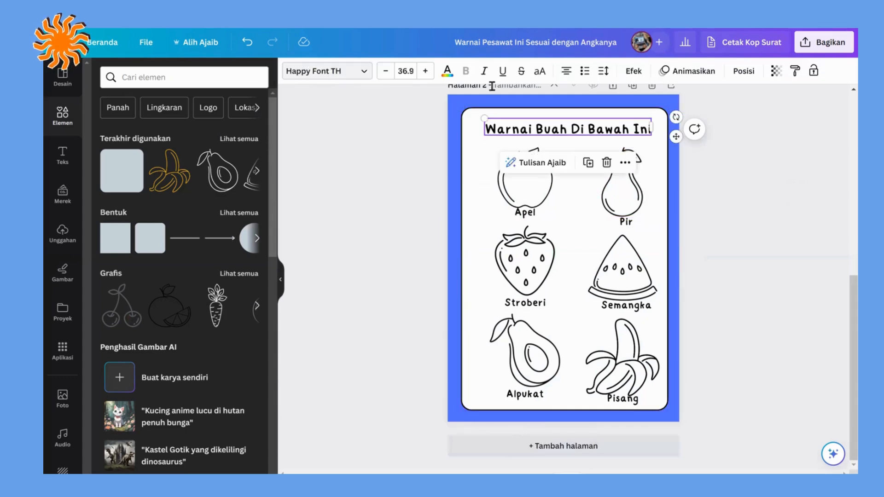
{"action": "left_click", "coordinate": [363, 74]}
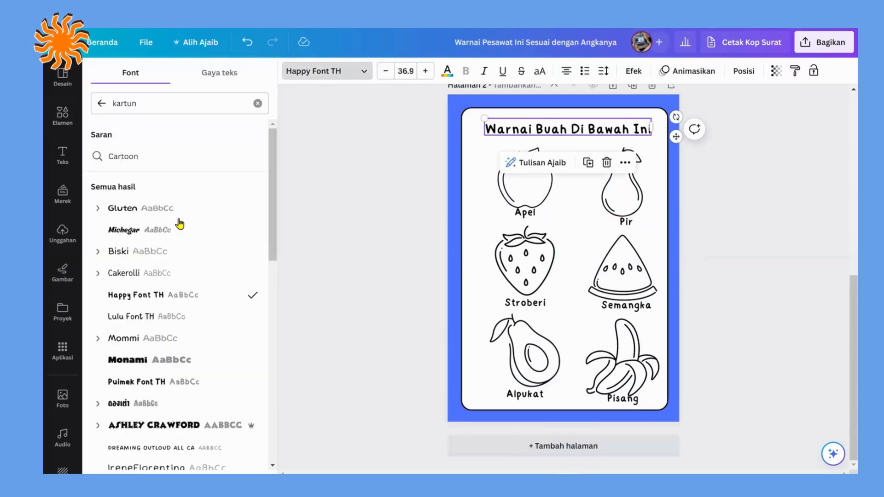
{"action": "left_click", "coordinate": [159, 360]}
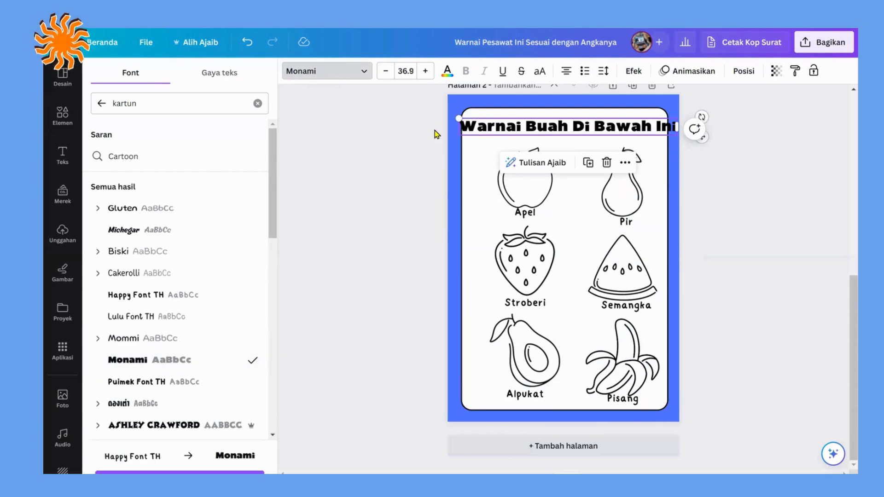
{"action": "left_click_drag", "start_coordinate": [466, 116], "coordinate": [479, 120]}
{"action": "left_click_drag", "start_coordinate": [588, 125], "coordinate": [575, 125]}
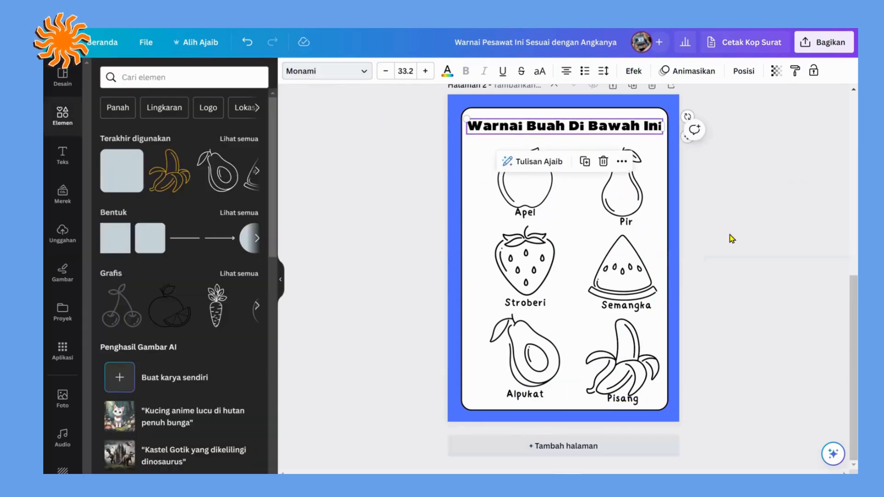
Step: Add a third page after the fruit page and set its background to white
{"action": "left_click", "coordinate": [594, 445]}
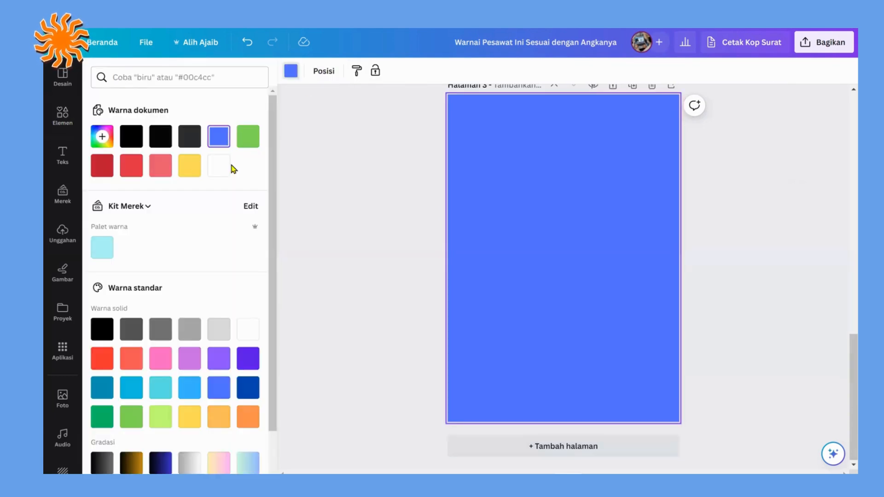
{"action": "left_click", "coordinate": [219, 166]}
{"action": "left_click", "coordinate": [324, 194]}
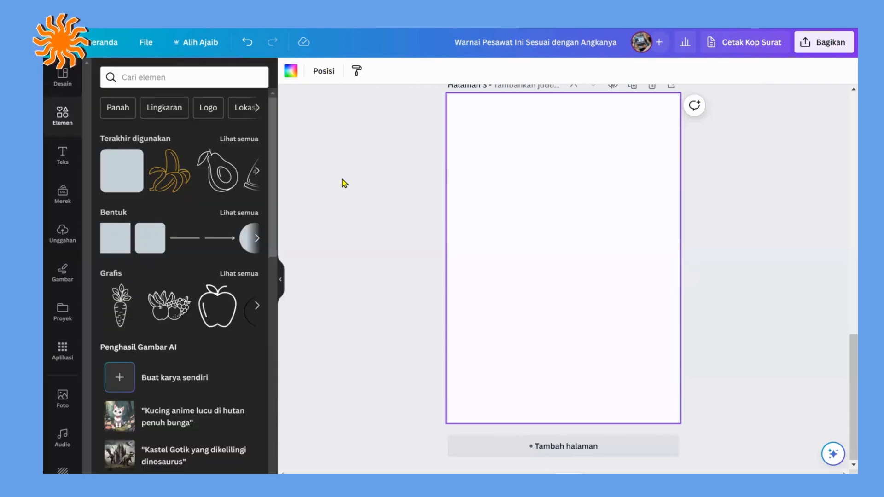
{"action": "left_click", "coordinate": [393, 222]}
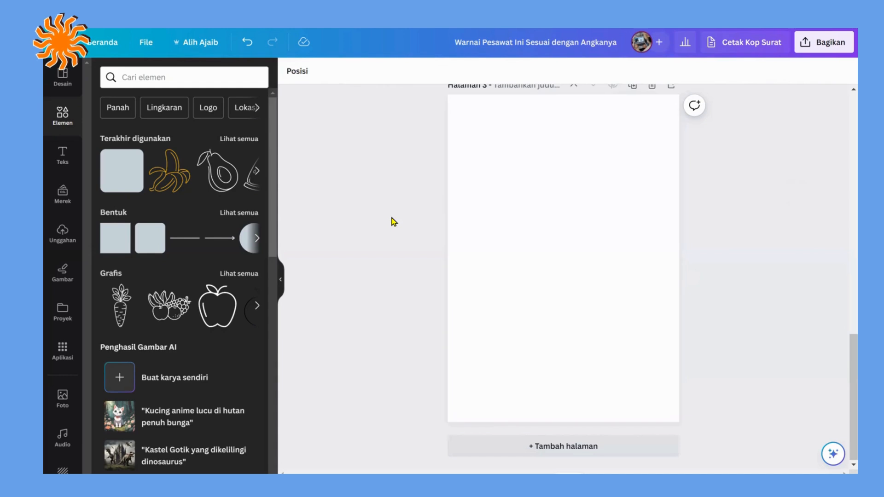
Step: Add the heading "Buku Mewarnai" to the new page, enlarge it to size 46.5 and move it near the page's upper edge
{"action": "type", "text": "tBuku"}
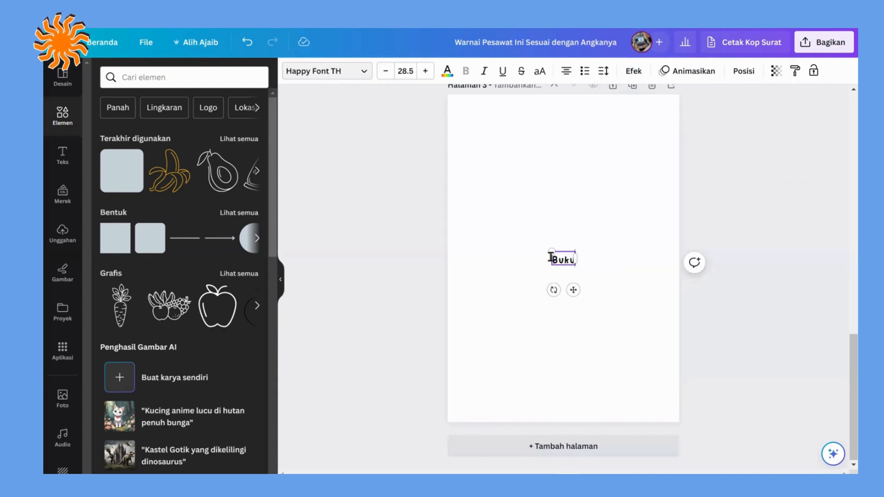
{"action": "type", "text": " Mewarnai"}
{"action": "left_click_drag", "start_coordinate": [526, 252], "coordinate": [481, 180]}
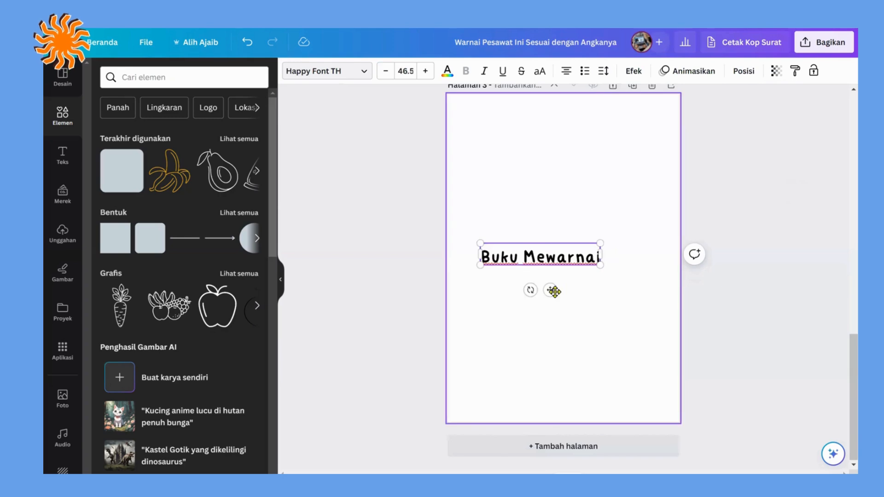
{"action": "left_click_drag", "start_coordinate": [550, 290], "coordinate": [582, 169]}
Step: Add the text "BANGUNAN", enlarge it to size 41 and centre it on the page beneath the "Buku Mewarnai" heading
{"action": "left_click", "coordinate": [603, 252]}
{"action": "type", "text": "tGEDUNG"}
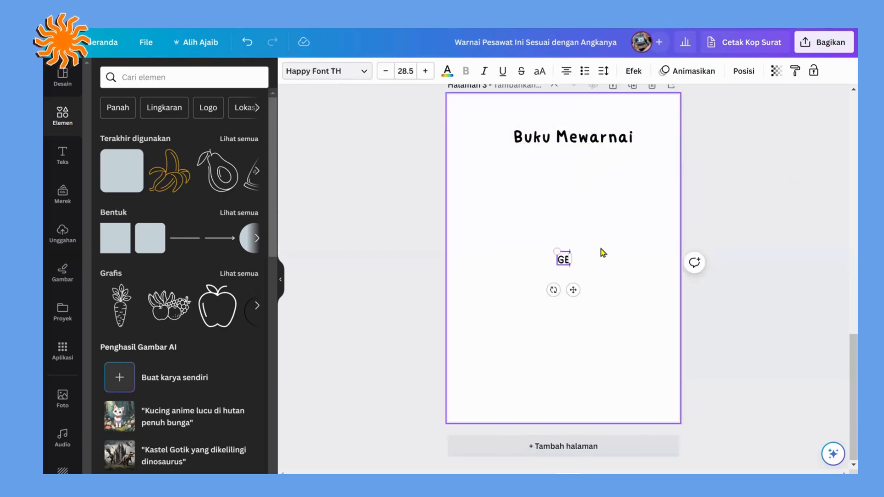
{"action": "key", "text": "BackSpace"}
{"action": "key", "text": "BackSpace"}
{"action": "key", "text": "BackSpace"}
{"action": "key", "text": "BackSpace"}
{"action": "key", "text": "BackSpace"}
{"action": "key", "text": "BackSpace"}
{"action": "type", "text": "BANGUNA"}
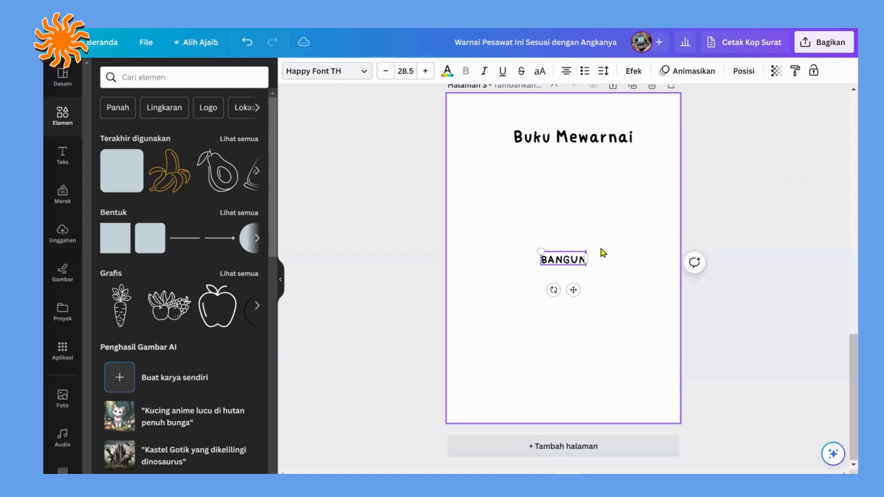
{"action": "key", "text": "BackSpace"}
{"action": "key", "text": "BackSpace"}
{"action": "type", "text": "NAN"}
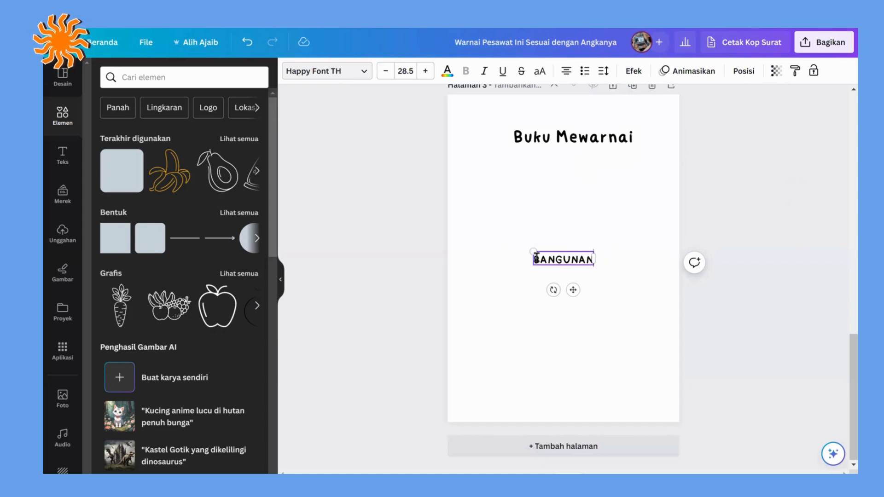
{"action": "left_click_drag", "start_coordinate": [532, 252], "coordinate": [507, 242]}
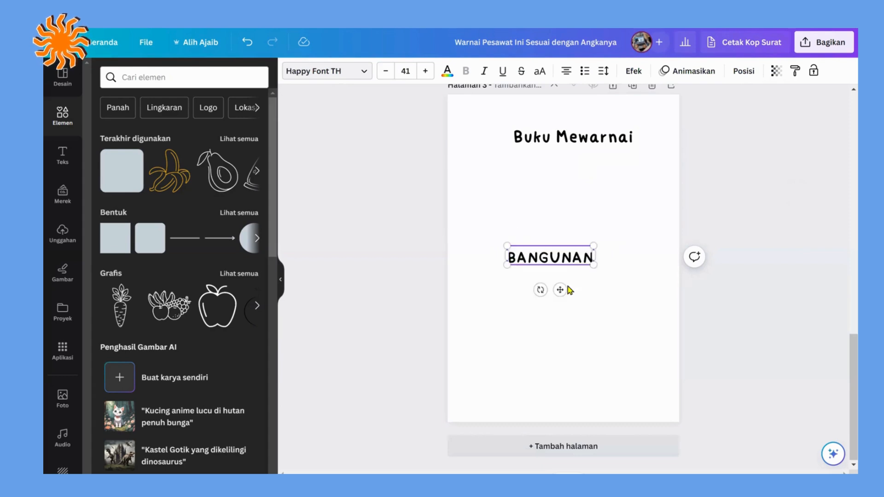
{"action": "left_click_drag", "start_coordinate": [560, 288], "coordinate": [542, 154]}
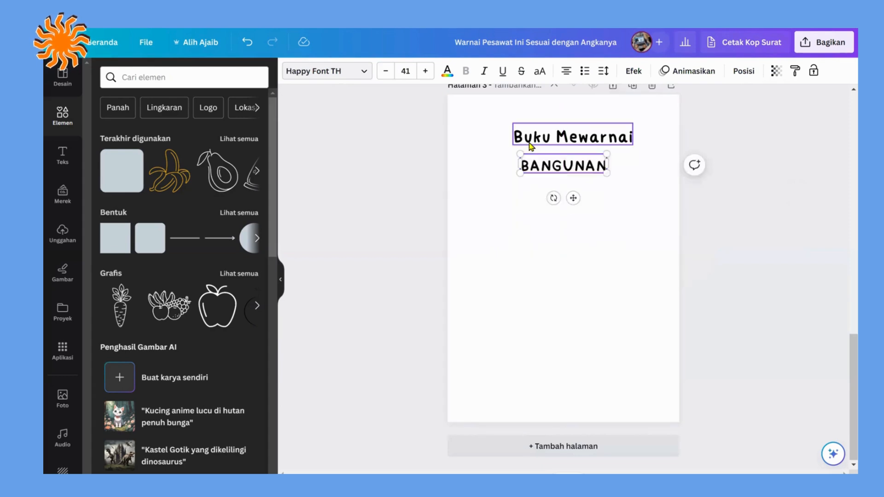
Step: Enlarge the "Buku Mewarnai" heading, centre it horizontally and move "BANGUNAN" up close beneath it
{"action": "left_click", "coordinate": [529, 142]}
{"action": "left_click_drag", "start_coordinate": [513, 122], "coordinate": [470, 119]}
{"action": "left_click_drag", "start_coordinate": [583, 138], "coordinate": [594, 141]}
{"action": "left_click", "coordinate": [550, 237]}
{"action": "left_click_drag", "start_coordinate": [557, 168], "coordinate": [555, 159]}
{"action": "left_click", "coordinate": [593, 224]}
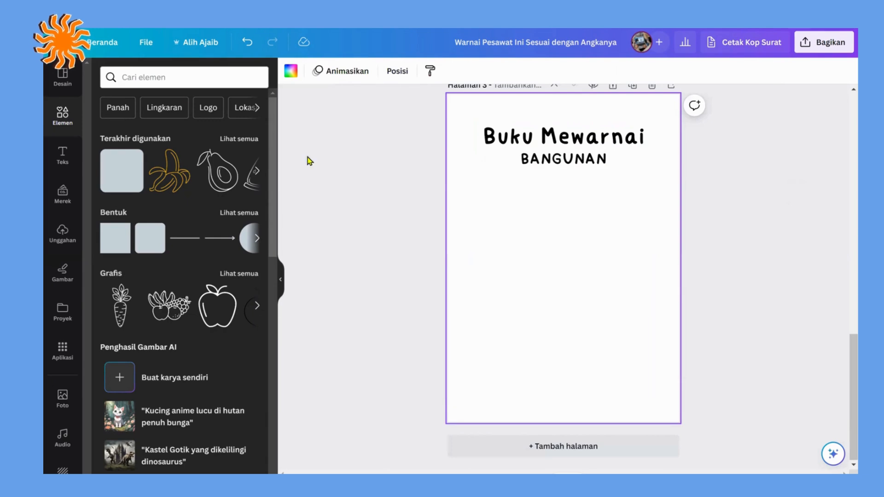
Step: Search the graphics elements for "gedung" and add the blue multi-block office building to the page
{"action": "left_click", "coordinate": [166, 76]}
{"action": "type", "text": "gedung"}
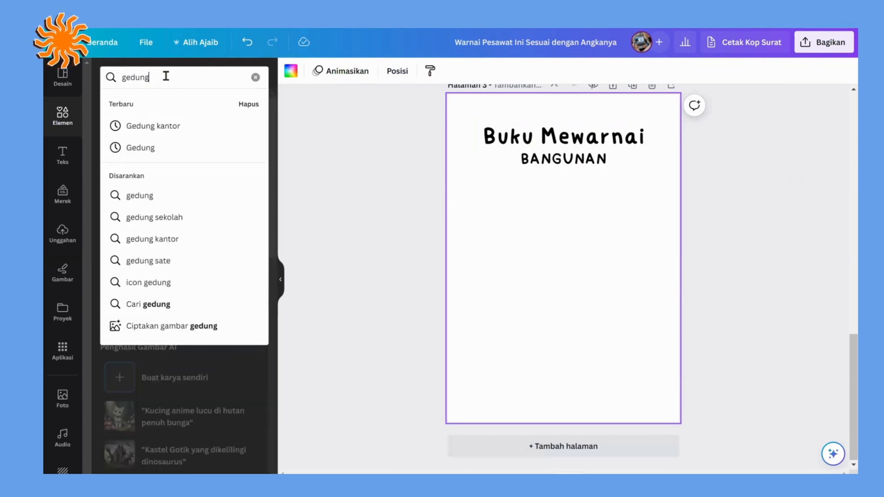
{"action": "key", "text": "Return"}
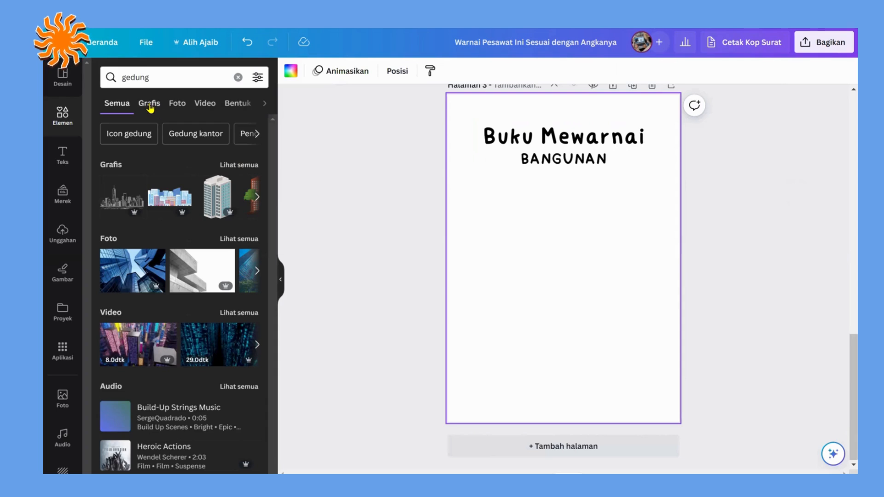
{"action": "left_click", "coordinate": [150, 104]}
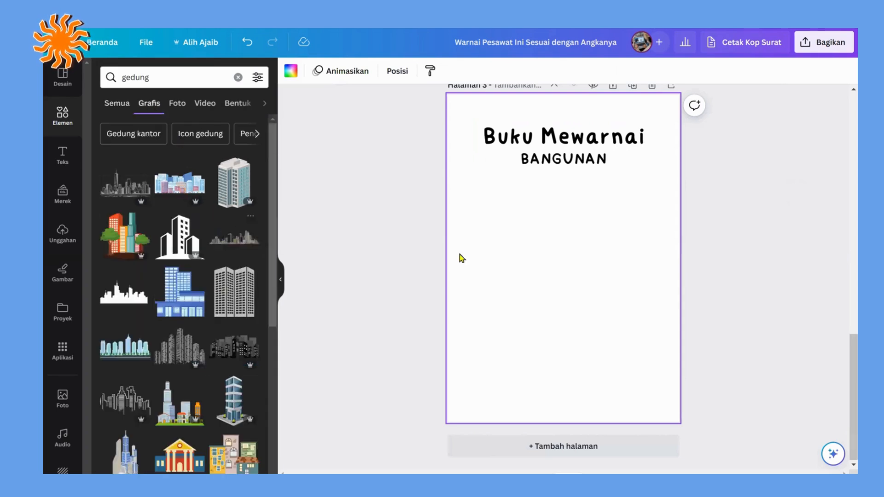
{"action": "left_click", "coordinate": [179, 293]}
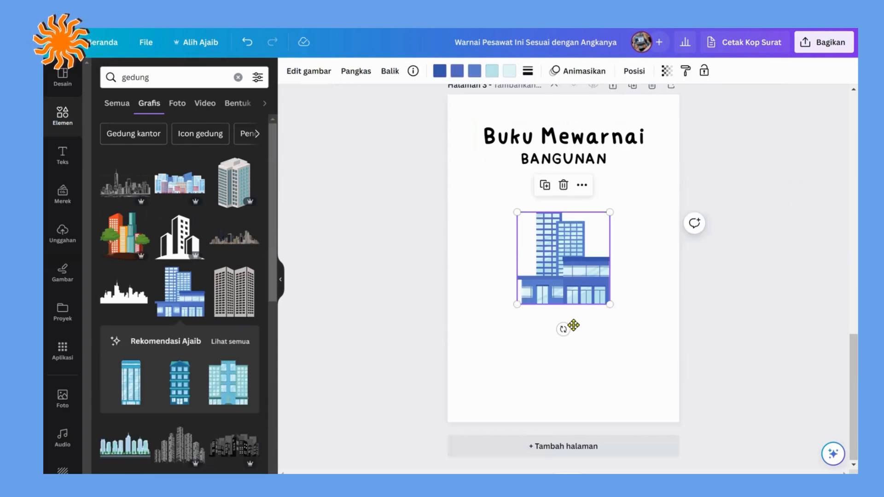
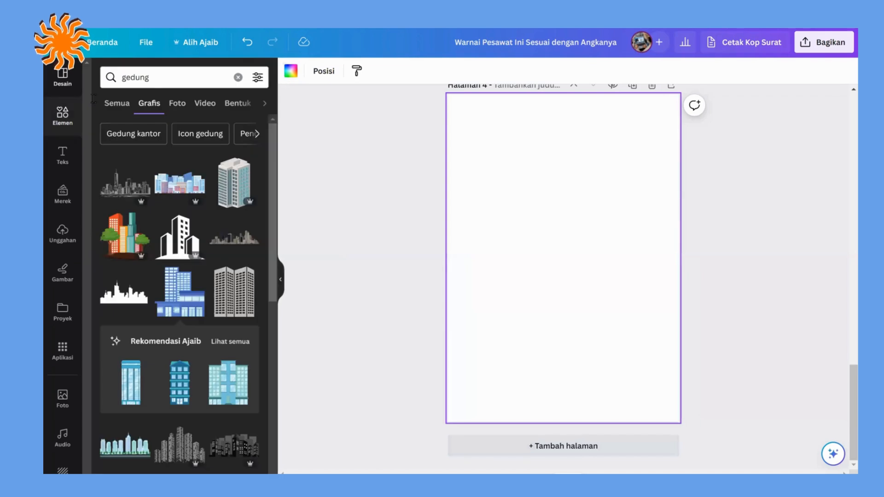
{"action": "scroll", "coordinate": [243, 295], "scroll_direction": "down", "scroll_amount": 4}
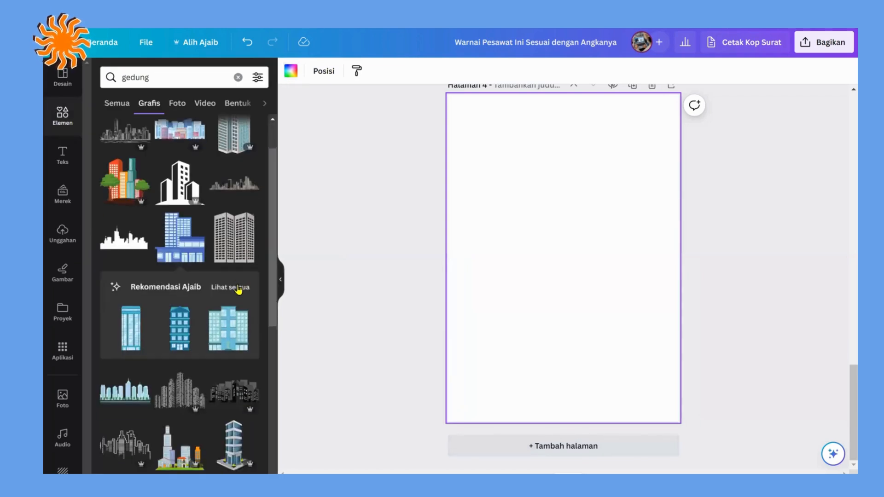
{"action": "scroll", "coordinate": [234, 274], "scroll_direction": "down", "scroll_amount": 5}
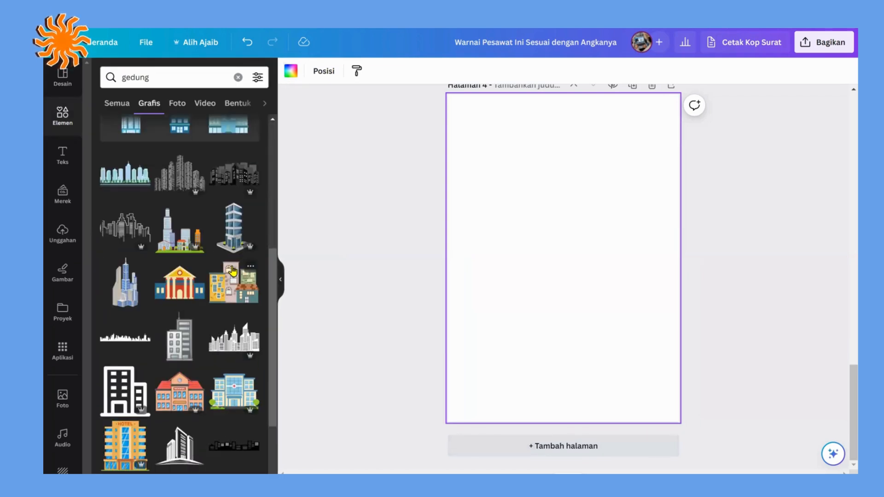
{"action": "scroll", "coordinate": [223, 264], "scroll_direction": "down", "scroll_amount": 1}
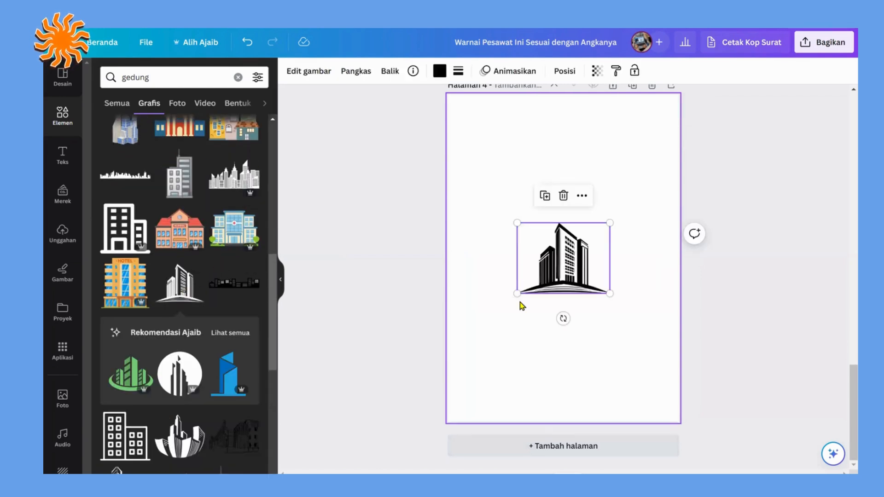
{"action": "left_click_drag", "start_coordinate": [517, 296], "coordinate": [561, 240]}
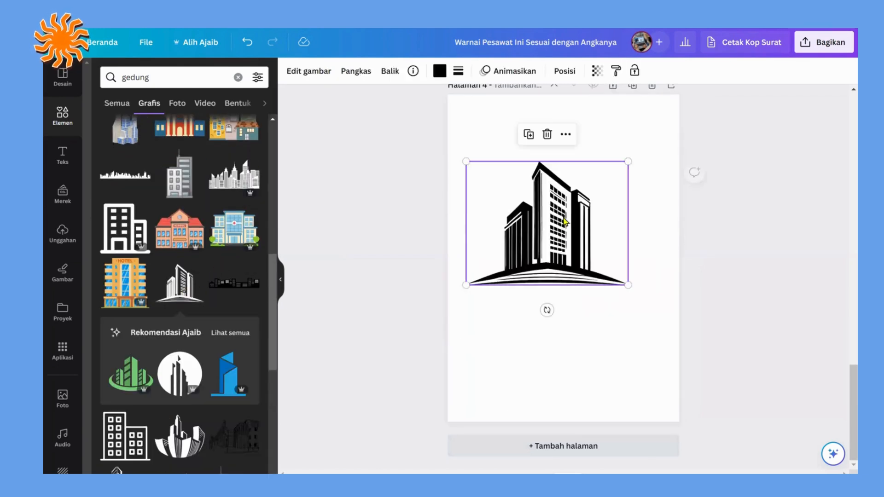
{"action": "left_click", "coordinate": [551, 134]}
Step: Add the outlined two-block building graphic to the blank page, enlarge it to nearly the page width and centre it
{"action": "scroll", "coordinate": [189, 336], "scroll_direction": "down", "scroll_amount": 3}
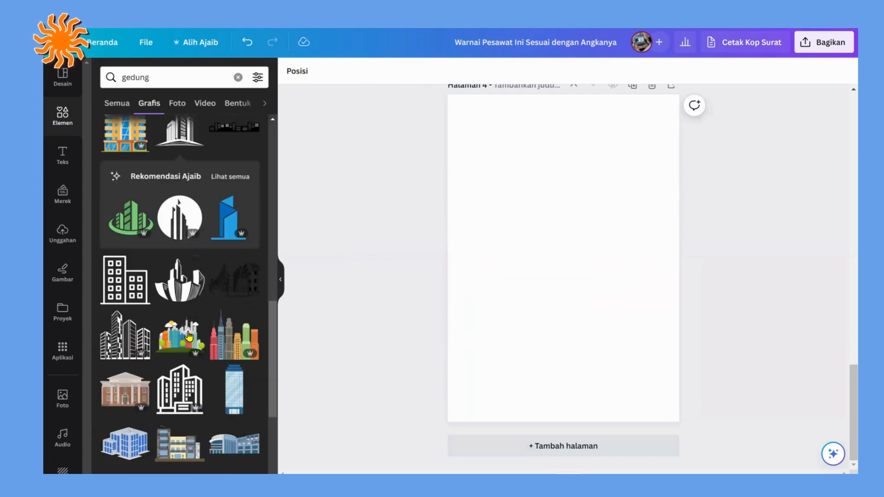
{"action": "left_click", "coordinate": [125, 279]}
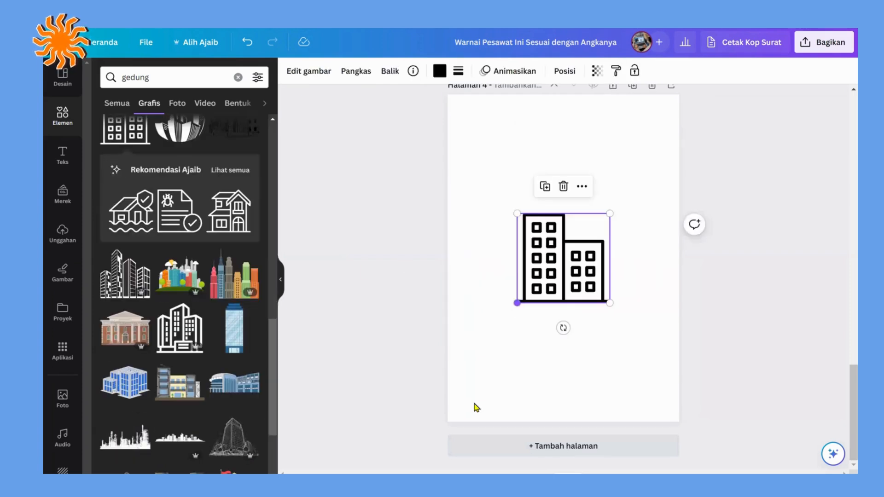
{"action": "left_click_drag", "start_coordinate": [517, 303], "coordinate": [474, 404]}
{"action": "left_click_drag", "start_coordinate": [531, 341], "coordinate": [558, 291]}
{"action": "left_click_drag", "start_coordinate": [638, 321], "coordinate": [665, 387]}
{"action": "left_click_drag", "start_coordinate": [599, 332], "coordinate": [586, 331]}
{"action": "left_click", "coordinate": [751, 308]}
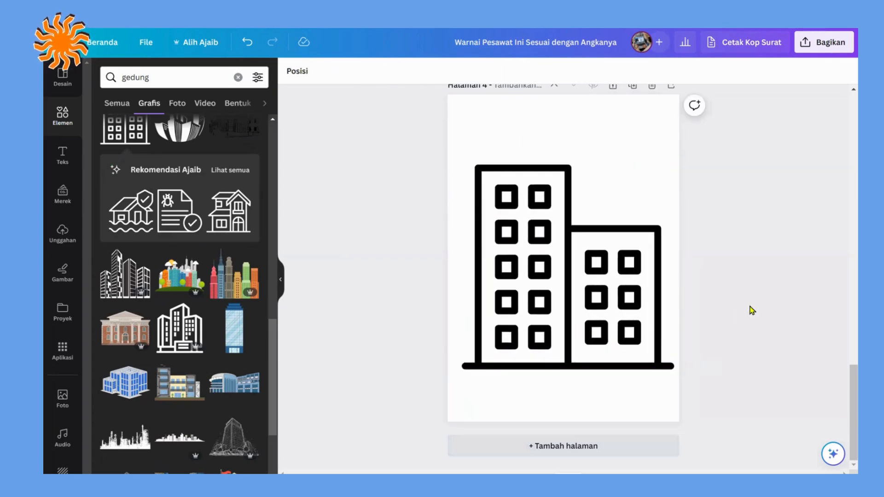
{"action": "left_click_drag", "start_coordinate": [601, 296], "coordinate": [605, 288]}
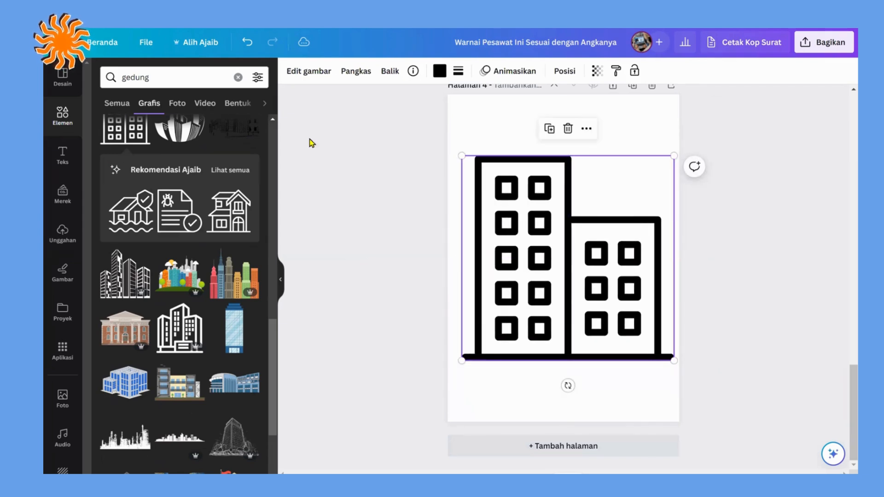
Step: Add the page number "1" centred beneath the building and duplicate the page
{"action": "left_click", "coordinate": [389, 280]}
{"action": "type", "text": "t"}
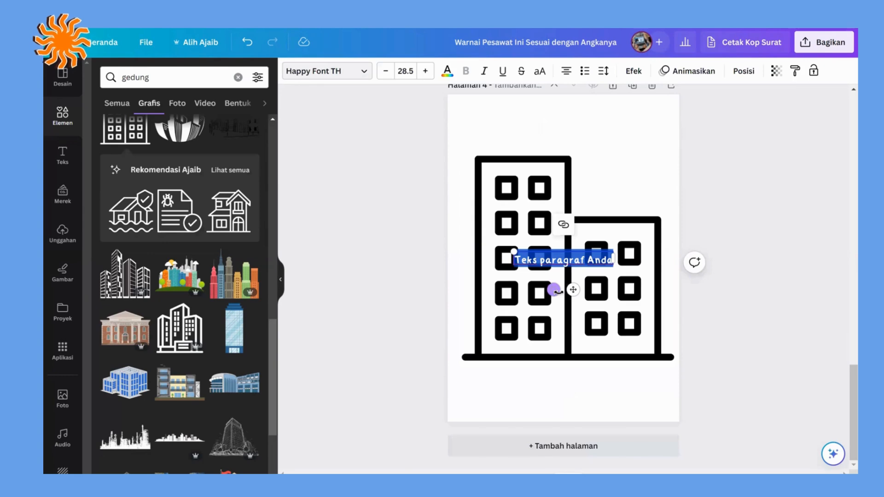
{"action": "type", "text": "1"}
{"action": "left_click_drag", "start_coordinate": [572, 290], "coordinate": [576, 423]}
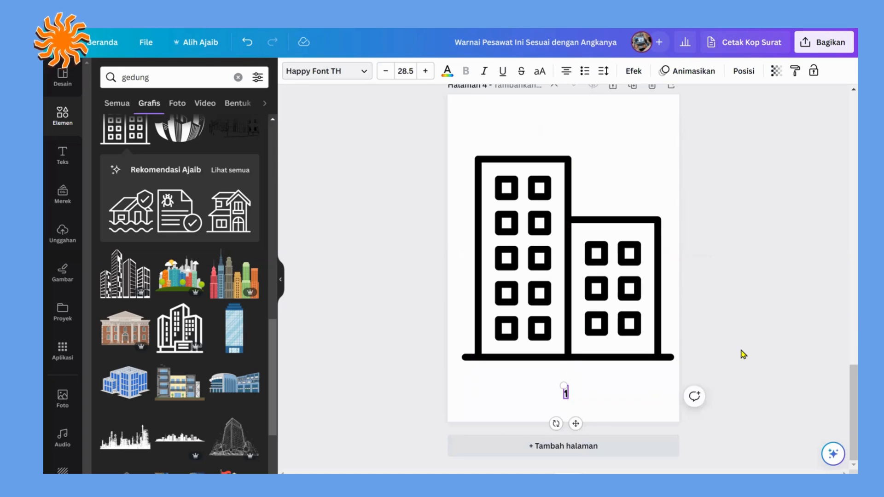
{"action": "left_click", "coordinate": [717, 346]}
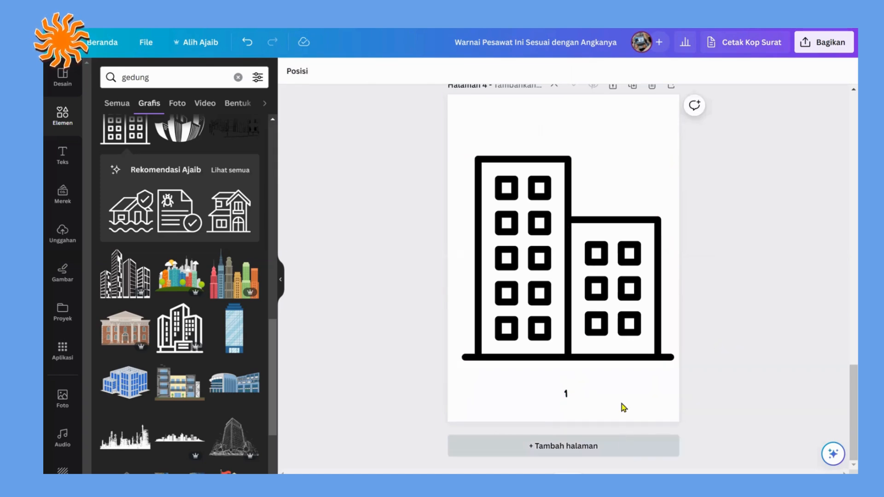
{"action": "scroll", "coordinate": [635, 133], "scroll_direction": "up", "scroll_amount": 2}
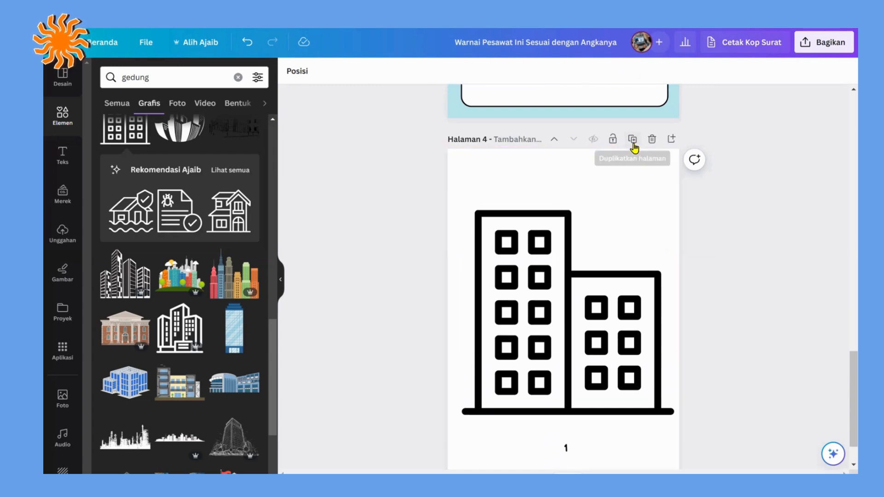
{"action": "left_click", "coordinate": [632, 139]}
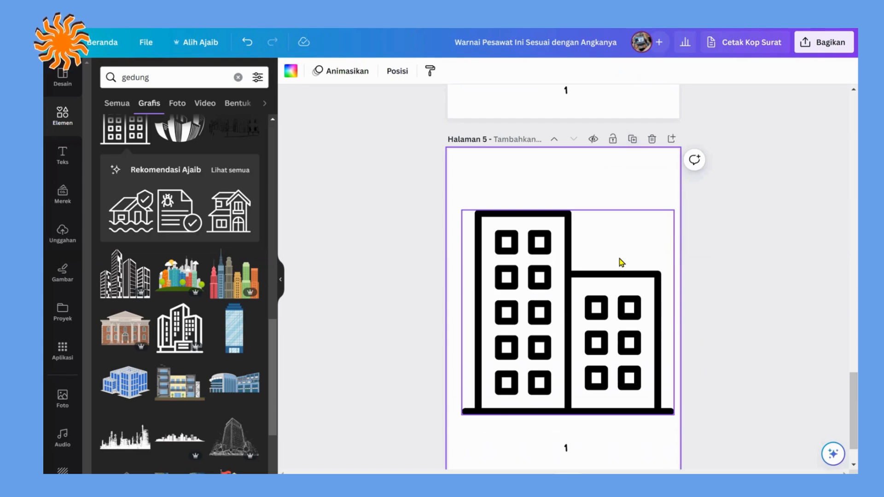
{"action": "scroll", "coordinate": [621, 261], "scroll_direction": "up", "scroll_amount": 10}
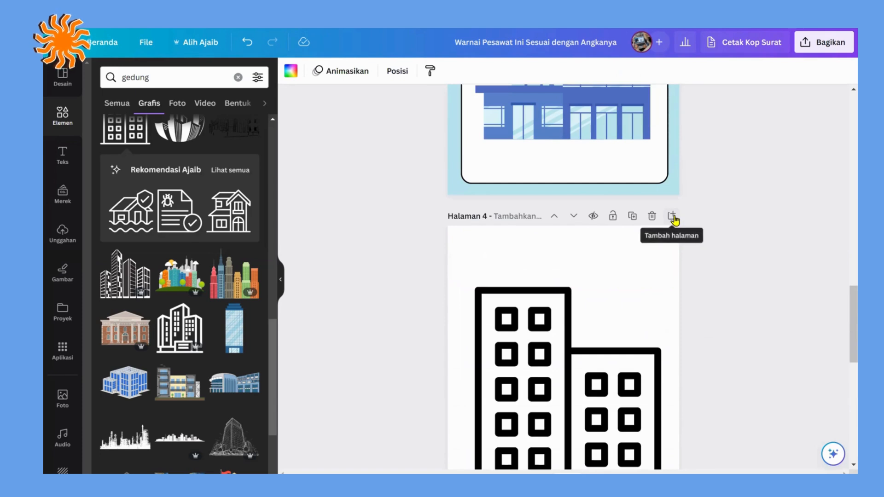
{"action": "left_click", "coordinate": [672, 216]}
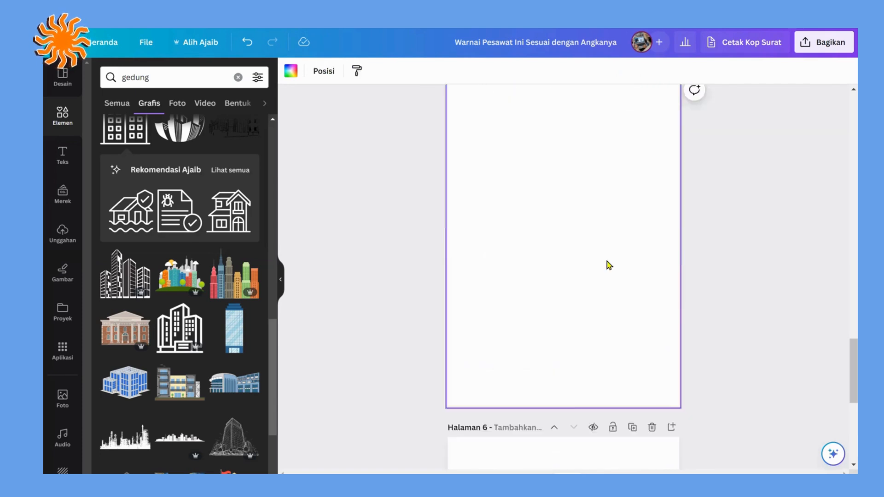
{"action": "scroll", "coordinate": [606, 265], "scroll_direction": "down", "scroll_amount": 4}
{"action": "scroll", "coordinate": [689, 202], "scroll_direction": "up", "scroll_amount": 4}
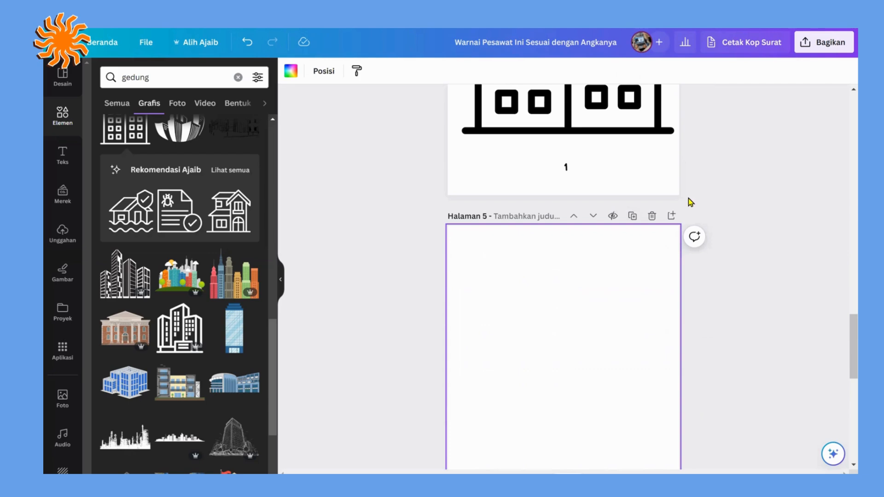
{"action": "left_click", "coordinate": [653, 217]}
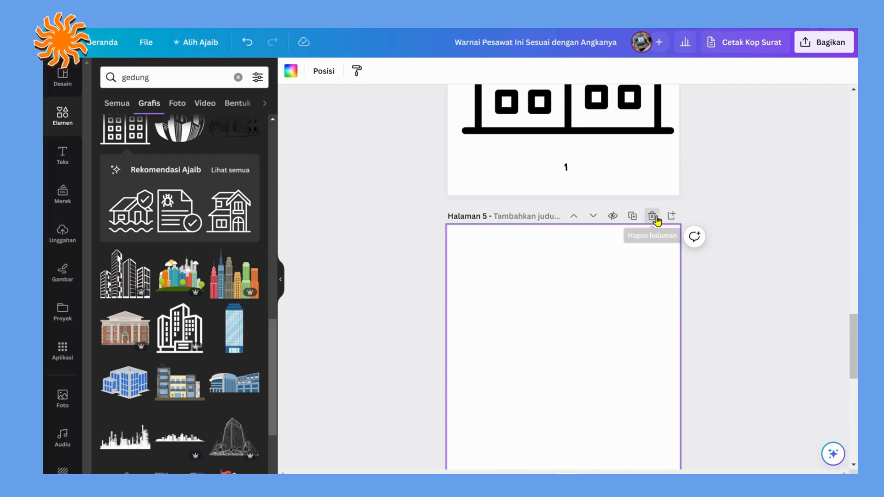
Step: Replace the building on the duplicated page with the outlined two-storey house graphic, enlarged to nearly the page width and placed above the number
{"action": "left_click", "coordinate": [578, 256]}
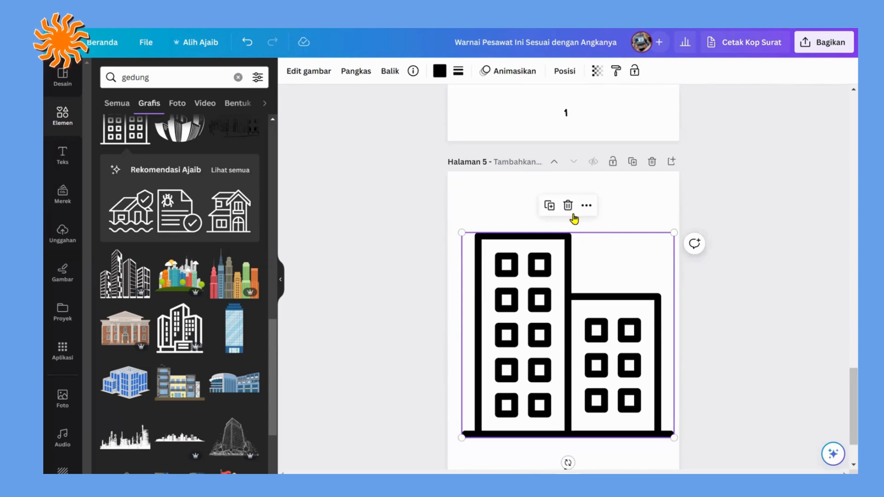
{"action": "left_click", "coordinate": [568, 206]}
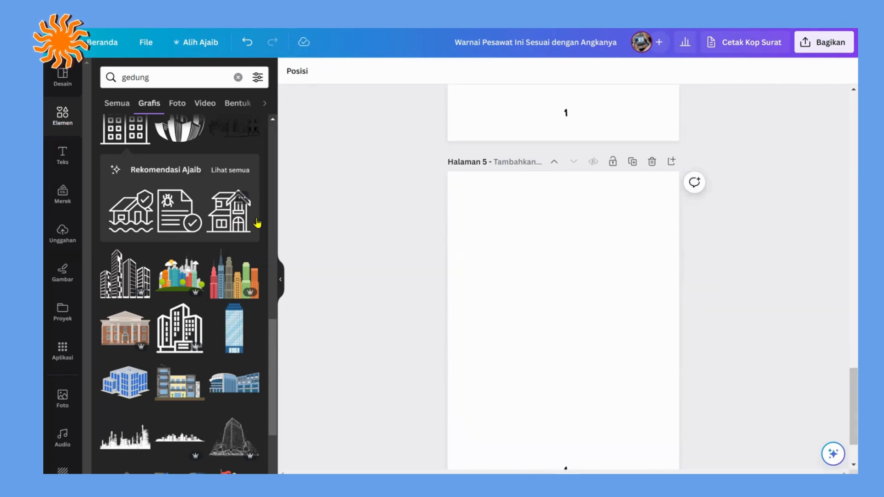
{"action": "key", "text": "ctrl+z"}
{"action": "left_click_drag", "start_coordinate": [517, 290], "coordinate": [462, 213]}
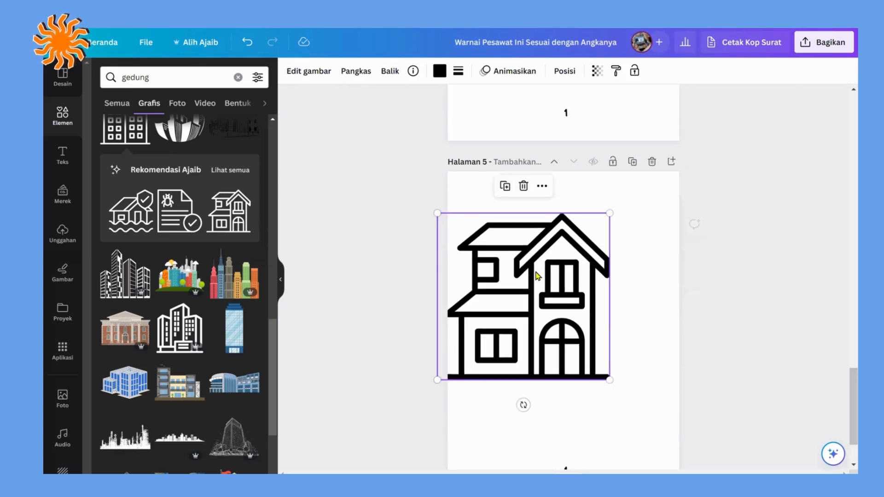
{"action": "left_click_drag", "start_coordinate": [537, 277], "coordinate": [578, 347]}
{"action": "scroll", "coordinate": [629, 235], "scroll_direction": "down", "scroll_amount": 2}
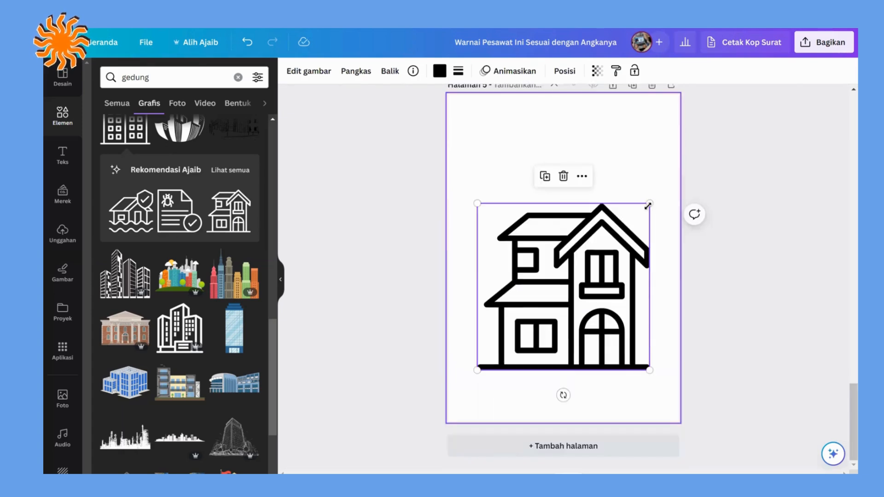
{"action": "left_click_drag", "start_coordinate": [649, 203], "coordinate": [680, 174]}
{"action": "left_click_drag", "start_coordinate": [606, 244], "coordinate": [586, 226]}
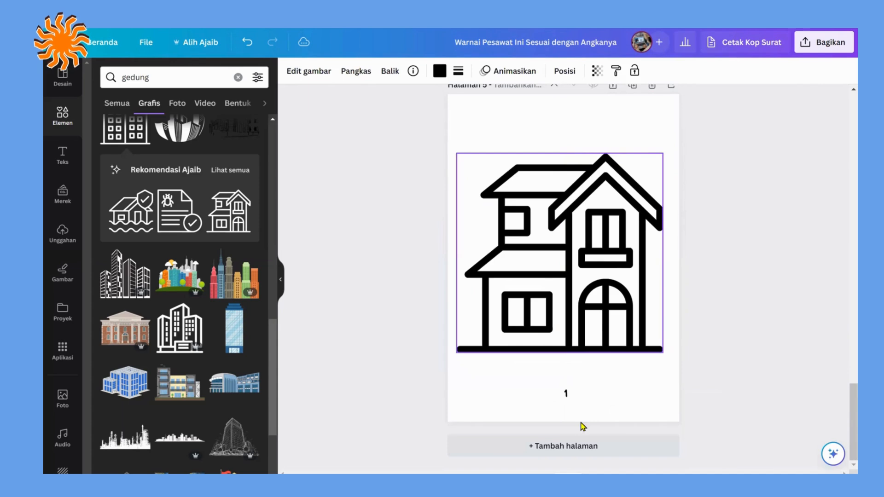
Step: Change the page number beneath the house to "2"
{"action": "left_click", "coordinate": [567, 395]}
{"action": "left_click", "coordinate": [567, 395]}
{"action": "type", "text": "2"}
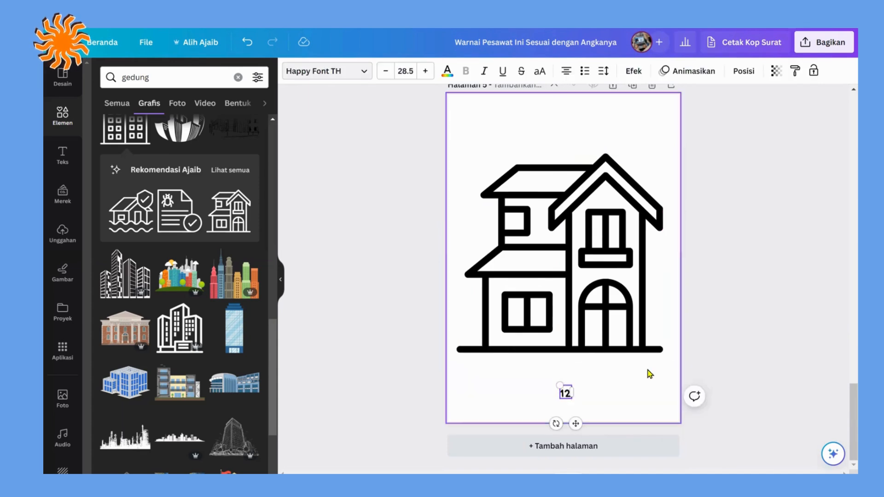
{"action": "key", "text": "Left"}
{"action": "key", "text": "BackSpace"}
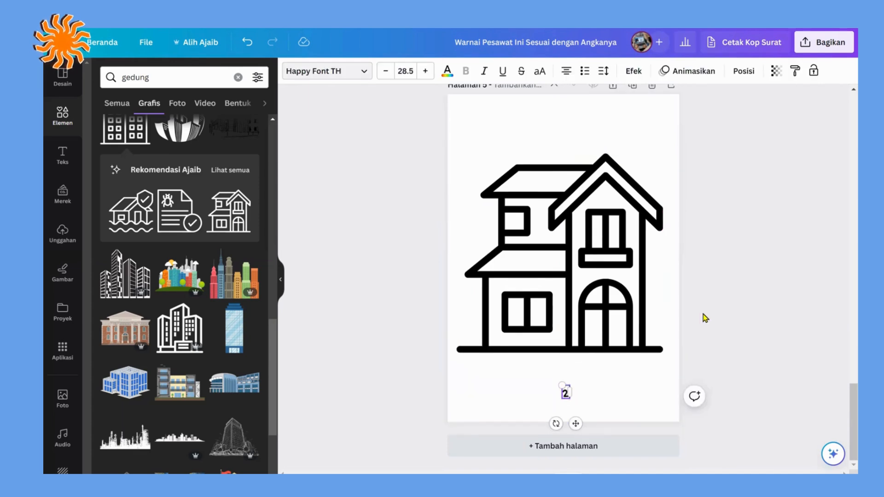
Step: Copy the rounded frame from the "BANGUNAN" cover page onto page 4 and send it behind the building
{"action": "scroll", "coordinate": [704, 316], "scroll_direction": "up", "scroll_amount": 15}
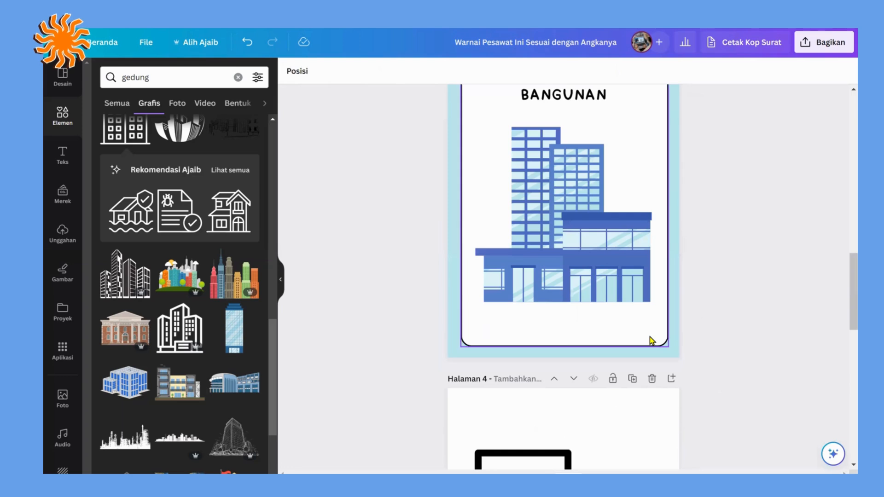
{"action": "left_click", "coordinate": [649, 339]}
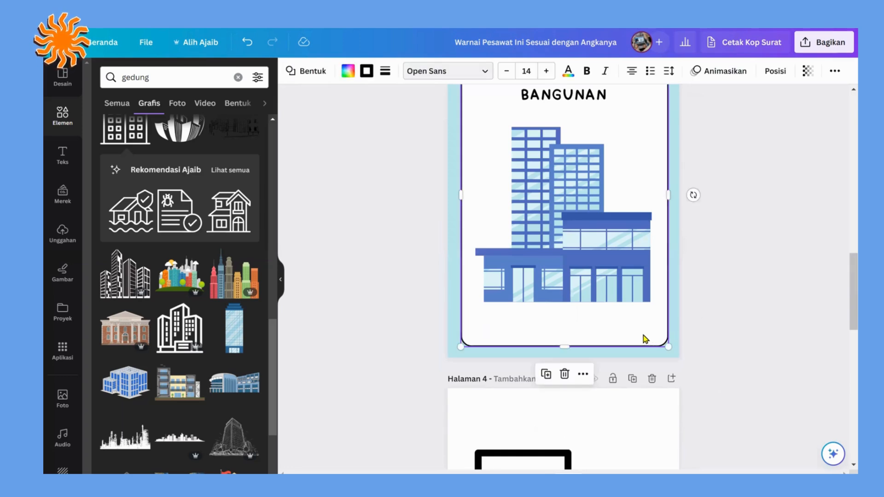
{"action": "scroll", "coordinate": [713, 347], "scroll_direction": "down", "scroll_amount": 5}
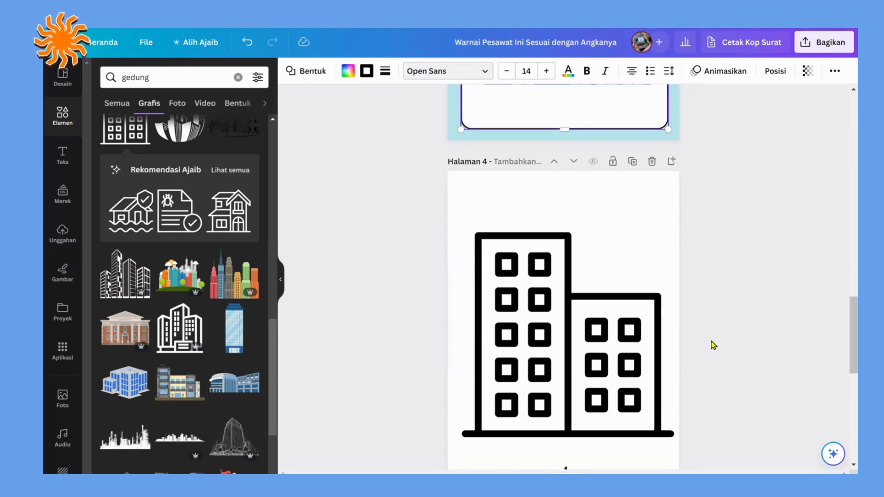
{"action": "key", "text": "ctrl+v"}
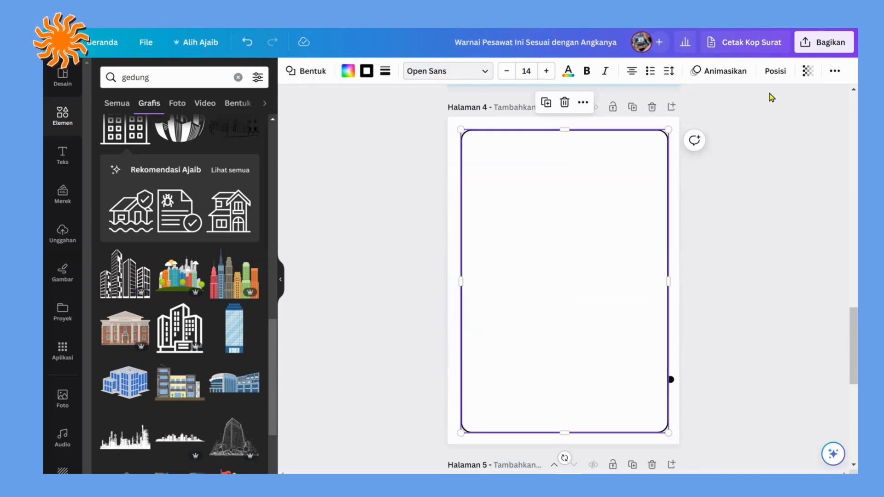
{"action": "left_click", "coordinate": [774, 72]}
{"action": "left_click", "coordinate": [229, 121]}
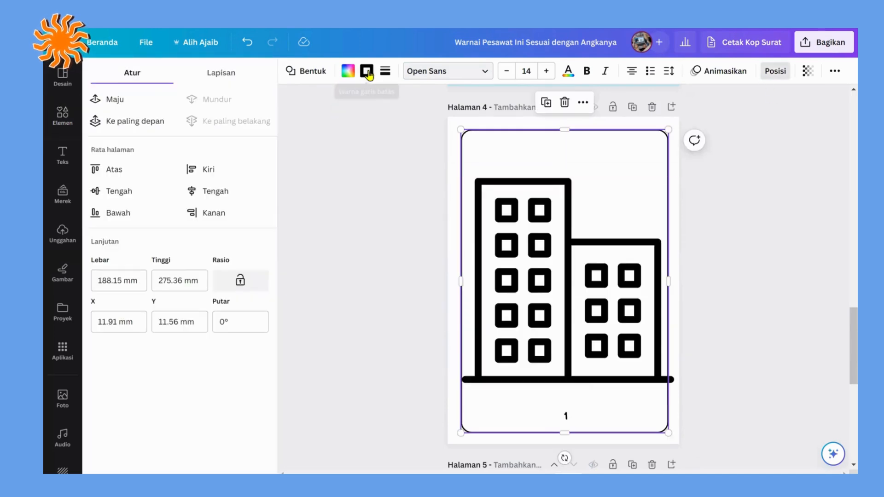
{"action": "left_click", "coordinate": [342, 199]}
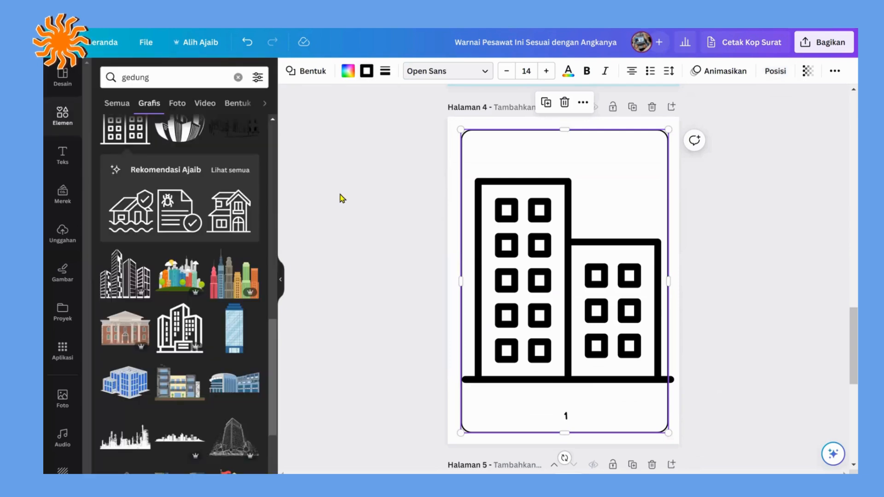
Step: Shrink the two-block building on page 4 slightly so it fits inside the rounded frame
{"action": "left_click", "coordinate": [546, 257]}
{"action": "left_click_drag", "start_coordinate": [673, 380], "coordinate": [663, 372]}
{"action": "left_click", "coordinate": [742, 278]}
Step: Paste the rounded frame behind the house on page 5 and shrink the house slightly to fit inside it
{"action": "scroll", "coordinate": [741, 278], "scroll_direction": "down", "scroll_amount": 7}
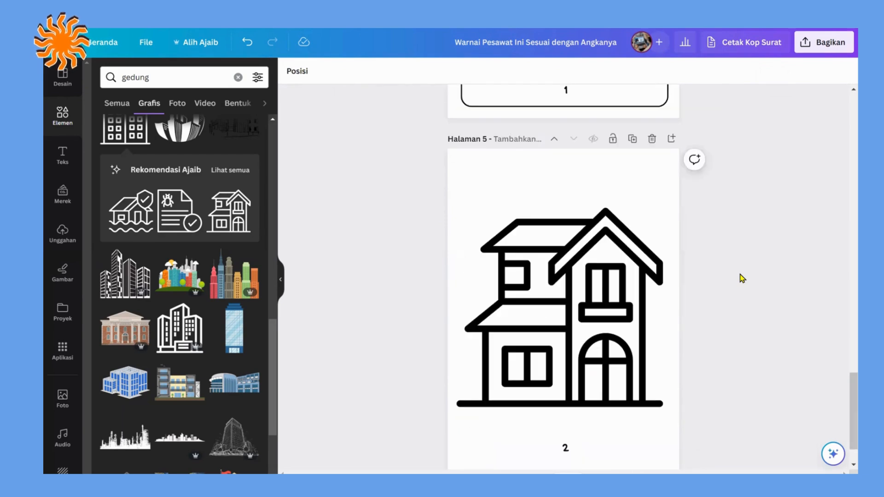
{"action": "key", "text": "ctrl+v"}
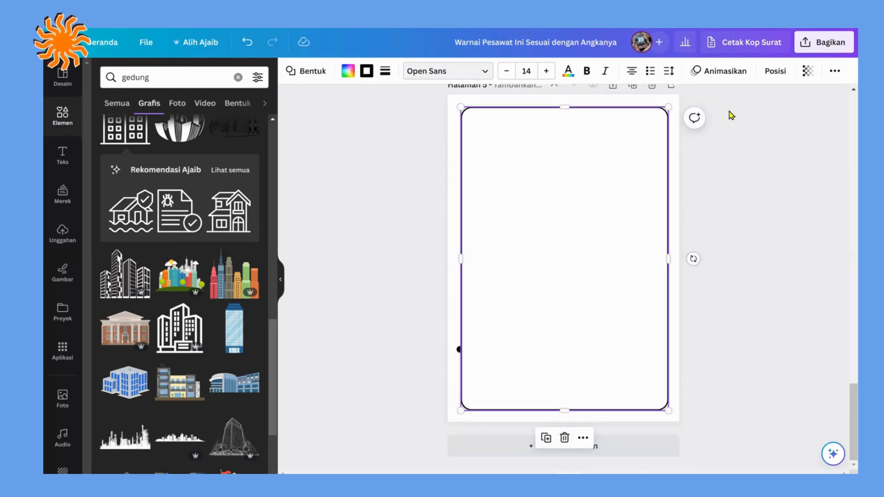
{"action": "left_click", "coordinate": [233, 122]}
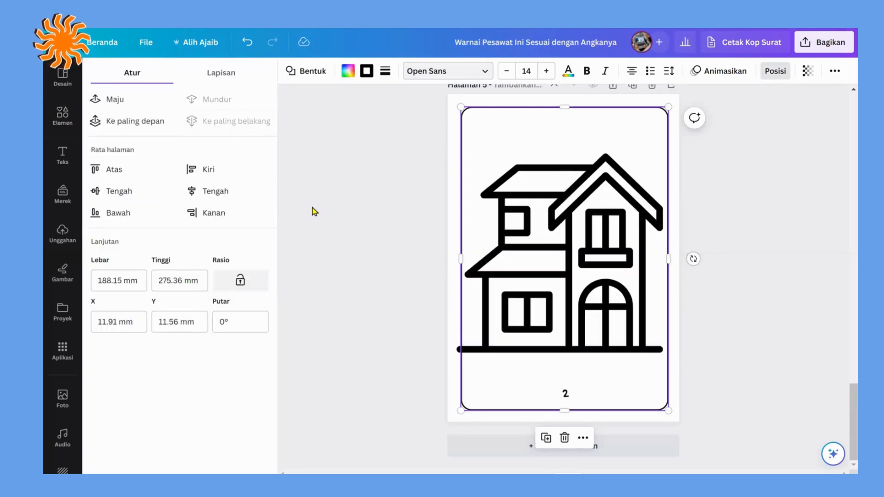
{"action": "left_click", "coordinate": [489, 335]}
{"action": "left_click_drag", "start_coordinate": [456, 351], "coordinate": [460, 347]}
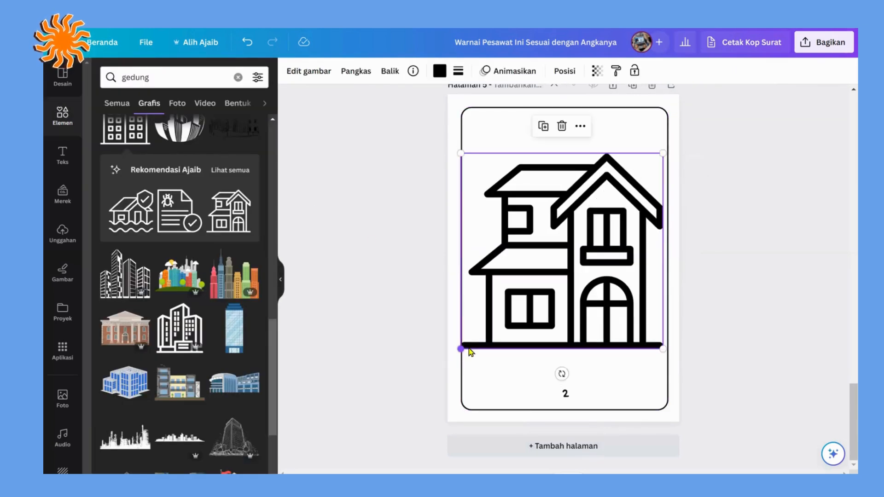
{"action": "left_click", "coordinate": [699, 301]}
{"action": "scroll", "coordinate": [770, 289], "scroll_direction": "up", "scroll_amount": 15}
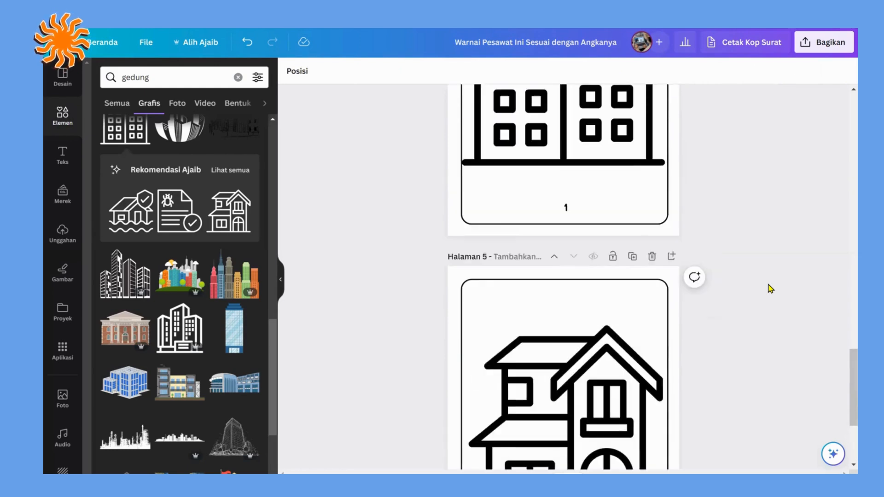
Step: Add a blank page 6 after the house page using the page overview and open it for editing
{"action": "scroll", "coordinate": [770, 289], "scroll_direction": "down", "scroll_amount": 5}
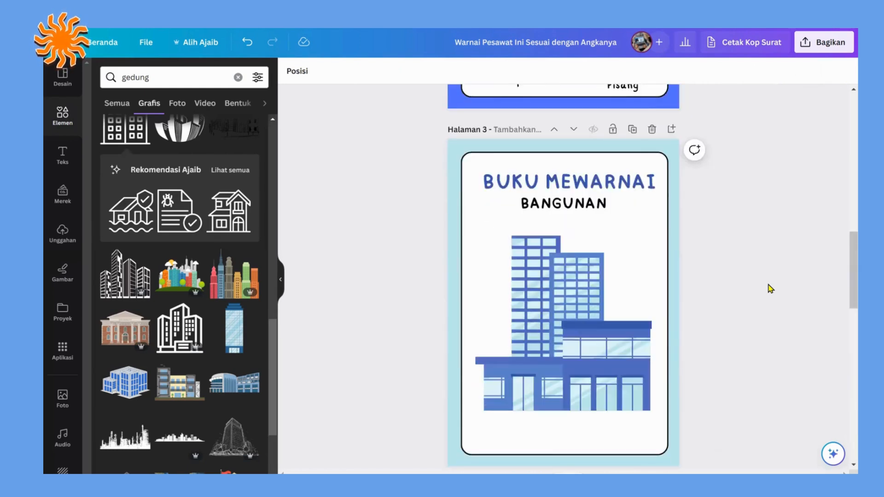
{"action": "scroll", "coordinate": [770, 289], "scroll_direction": "up", "scroll_amount": 5}
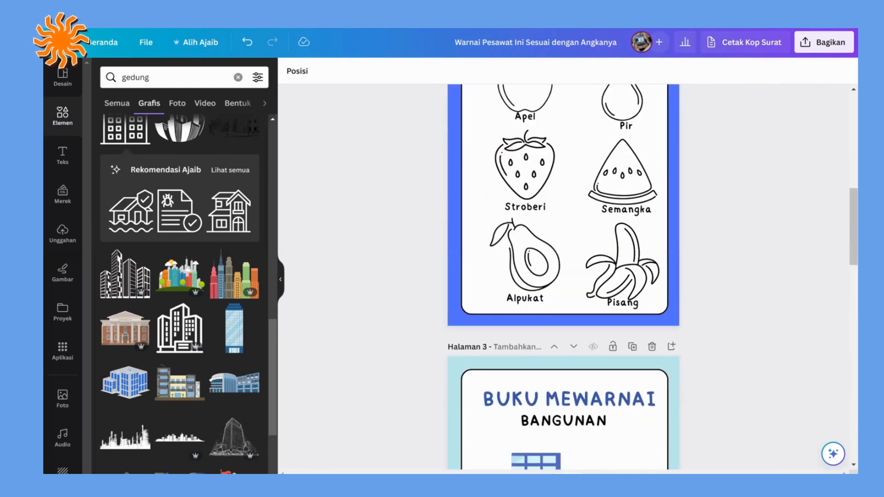
{"action": "left_click", "coordinate": [801, 483]}
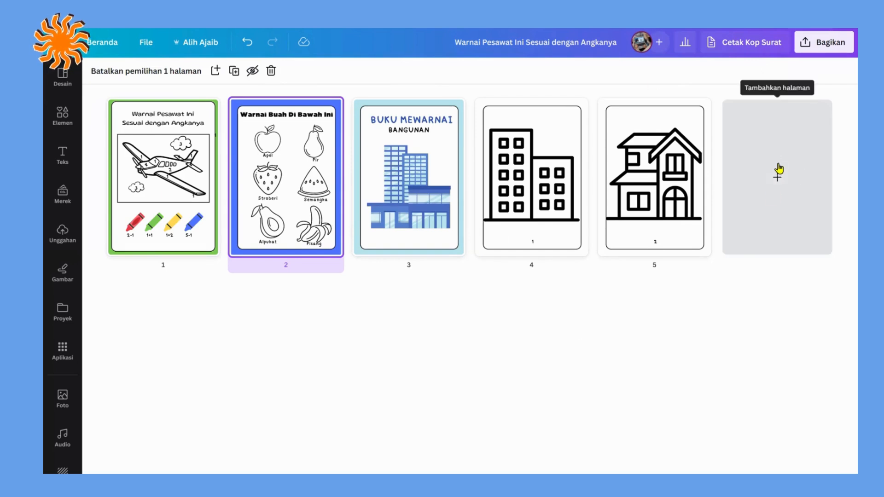
{"action": "left_click", "coordinate": [778, 169]}
{"action": "double_click", "coordinate": [778, 173]}
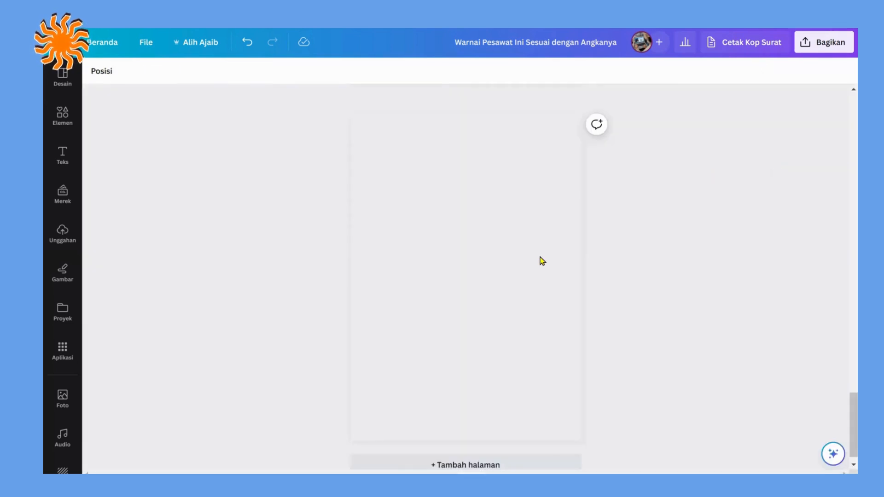
Step: Search the design templates for "worksheet mewarnai"
{"action": "left_click", "coordinate": [67, 85]}
{"action": "left_click", "coordinate": [124, 70]}
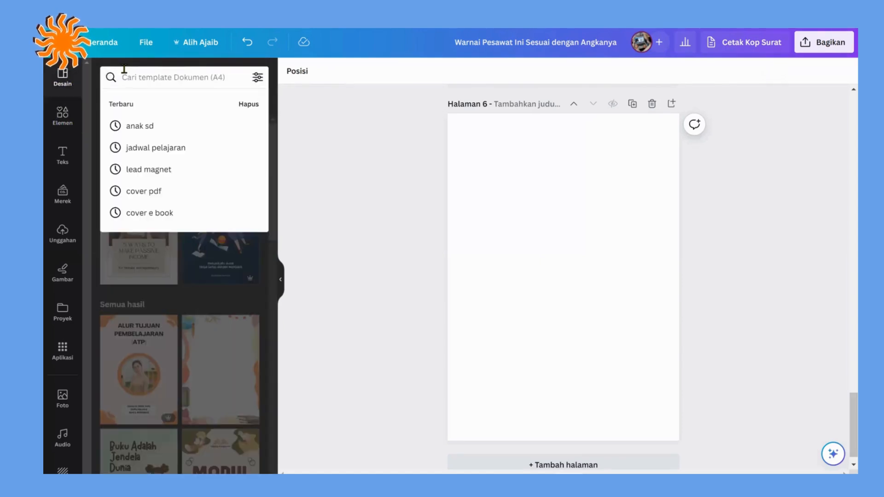
{"action": "type", "text": "q"}
{"action": "key", "text": "BackSpace"}
{"action": "type", "text": "wor"}
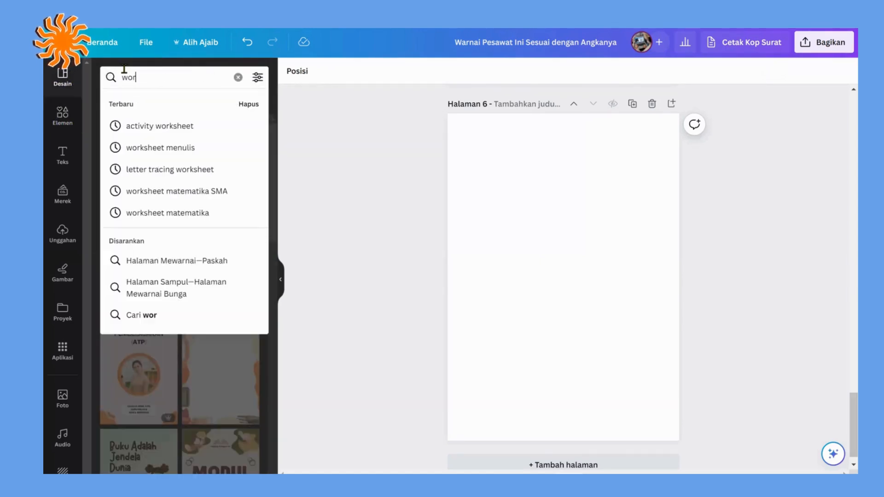
{"action": "type", "text": "ksheet mewarna"}
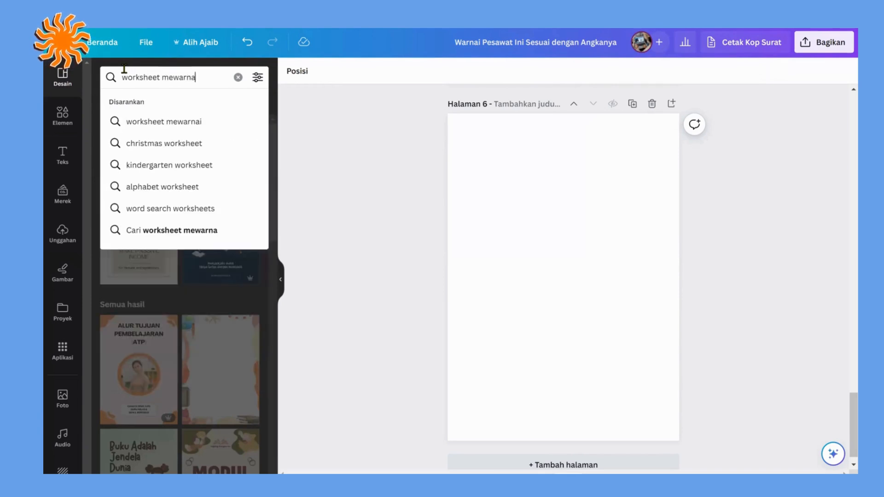
{"action": "type", "text": "i"}
{"action": "key", "text": "Return"}
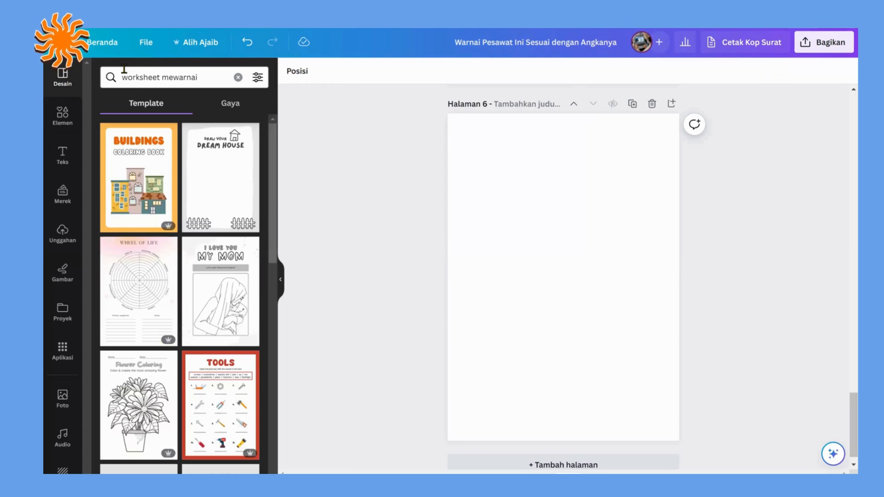
Step: Find the black-and-white "Our Pets Coloring Worksheet" template in the results and apply it to page 6
{"action": "scroll", "coordinate": [208, 198], "scroll_direction": "down", "scroll_amount": 2}
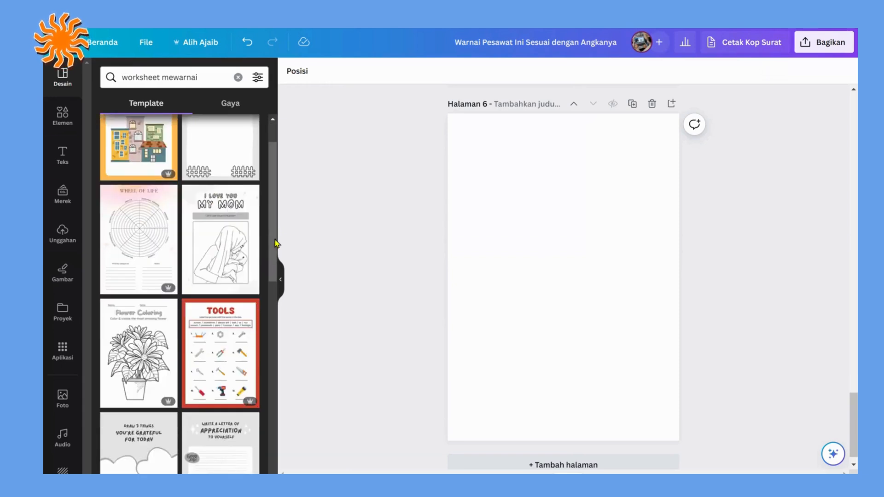
{"action": "scroll", "coordinate": [255, 245], "scroll_direction": "down", "scroll_amount": 5}
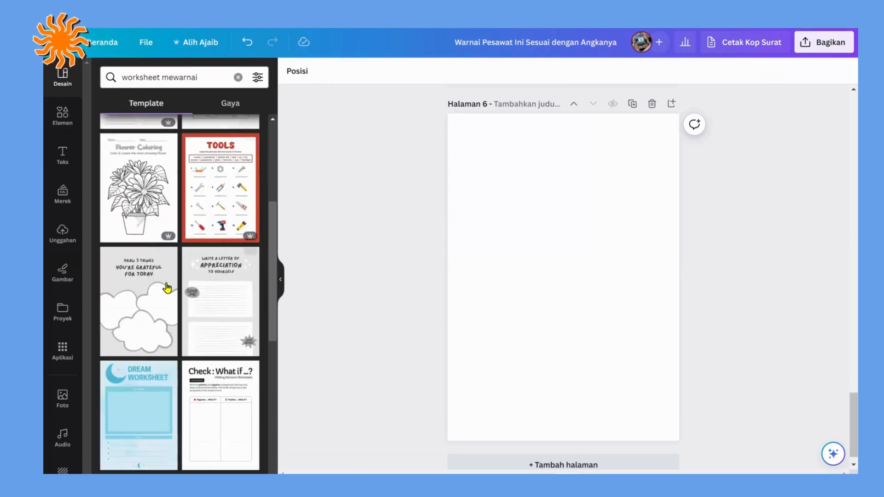
{"action": "scroll", "coordinate": [167, 288], "scroll_direction": "down", "scroll_amount": 8}
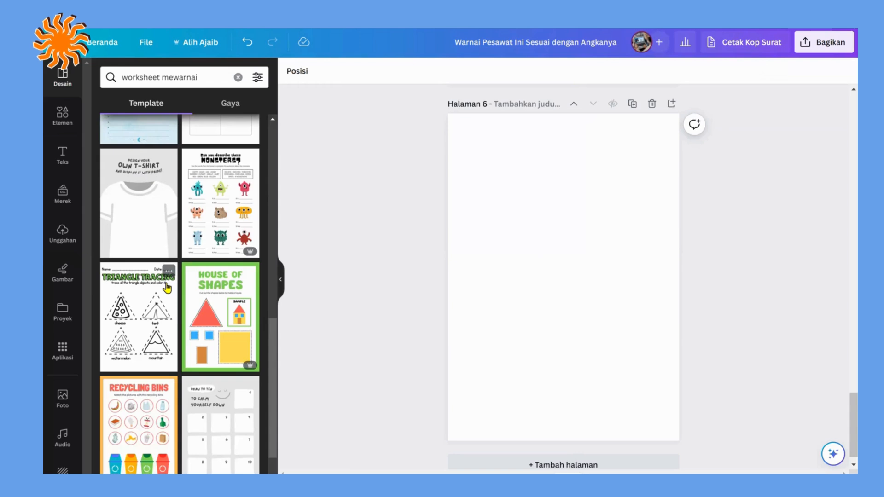
{"action": "scroll", "coordinate": [167, 288], "scroll_direction": "down", "scroll_amount": 3}
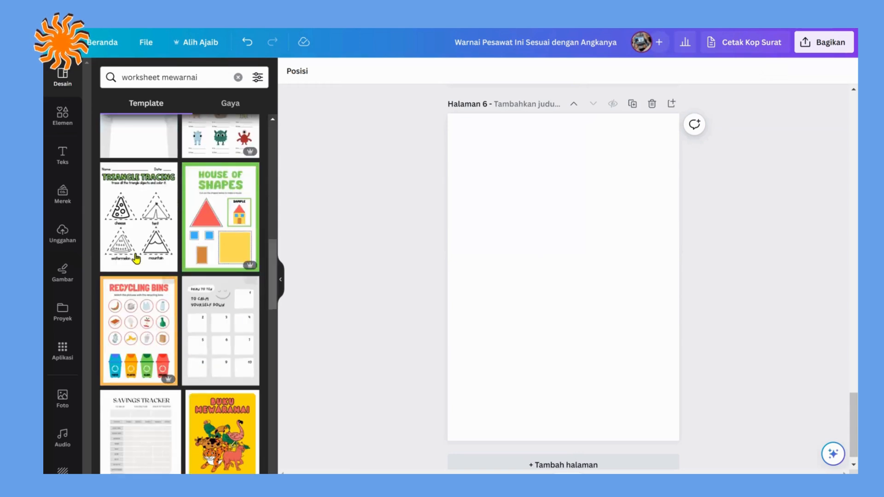
{"action": "mouse_move", "coordinate": [246, 267]}
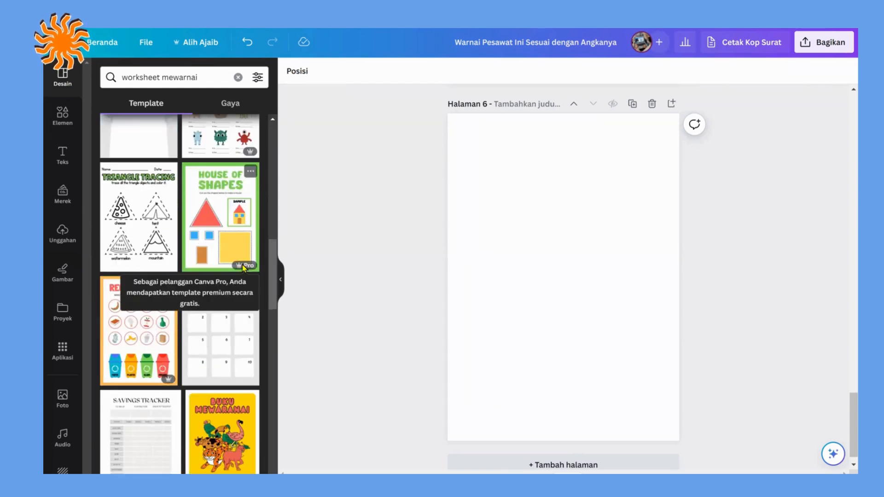
{"action": "scroll", "coordinate": [151, 240], "scroll_direction": "down", "scroll_amount": 8}
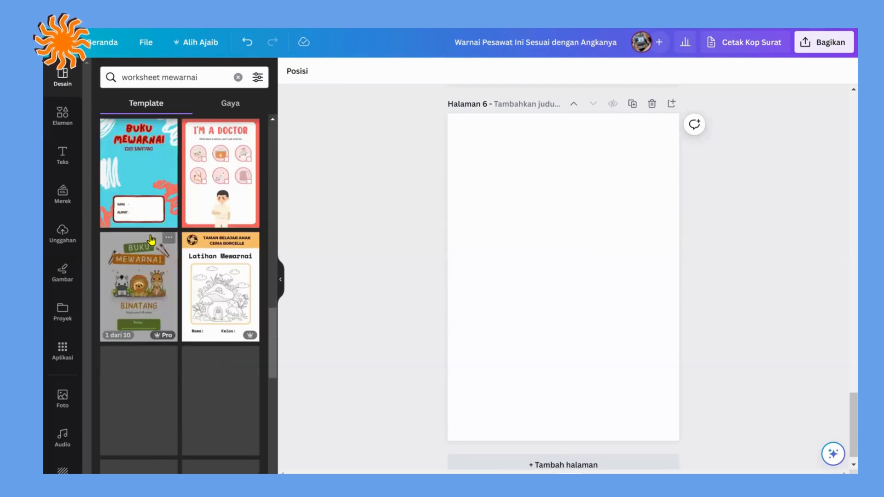
{"action": "scroll", "coordinate": [161, 237], "scroll_direction": "down", "scroll_amount": 5}
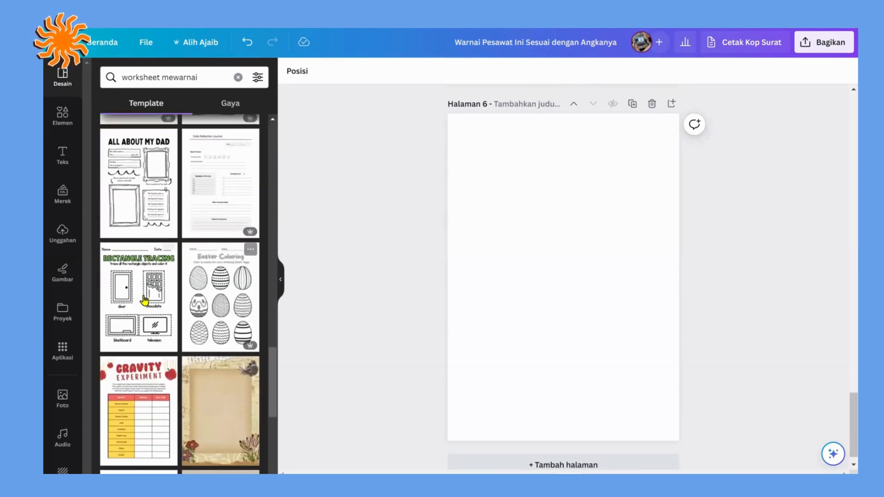
{"action": "scroll", "coordinate": [142, 300], "scroll_direction": "down", "scroll_amount": 5}
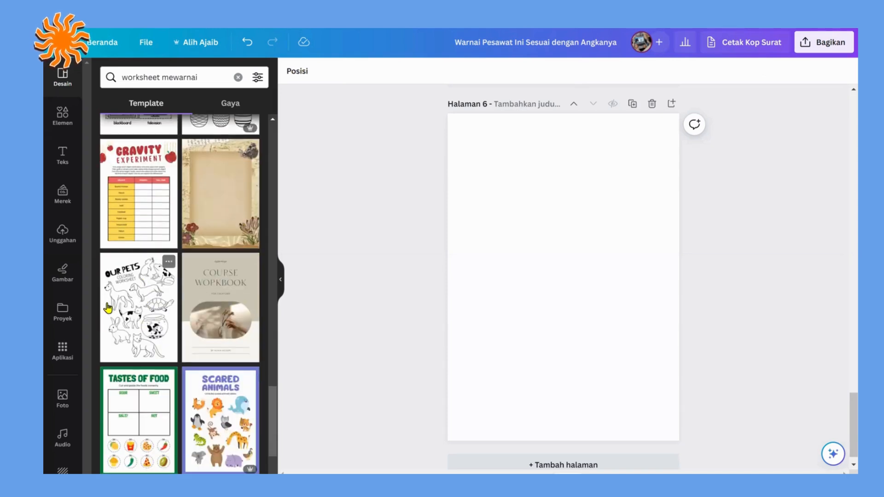
{"action": "left_click", "coordinate": [122, 295]}
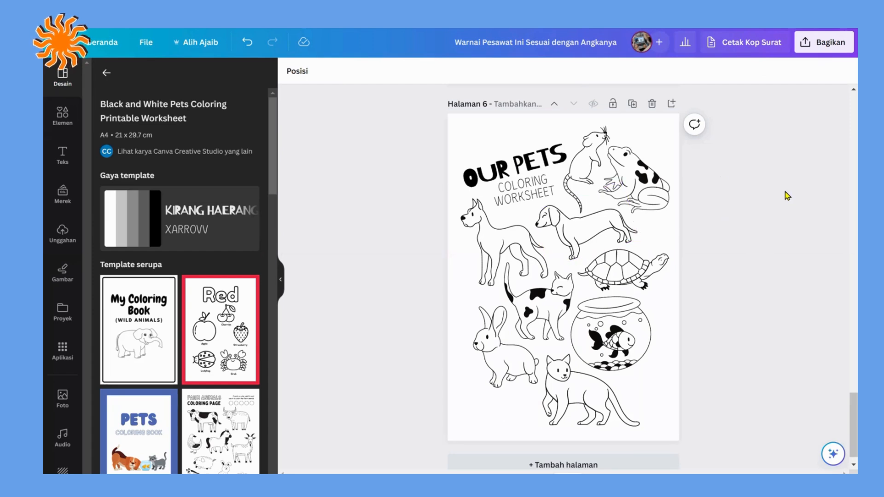
Step: Replace the "OUR PETS" title with "BINATANG PELIHARAAN", shrink it to about size 63.7 and move it above the subtitle
{"action": "double_click", "coordinate": [547, 160]}
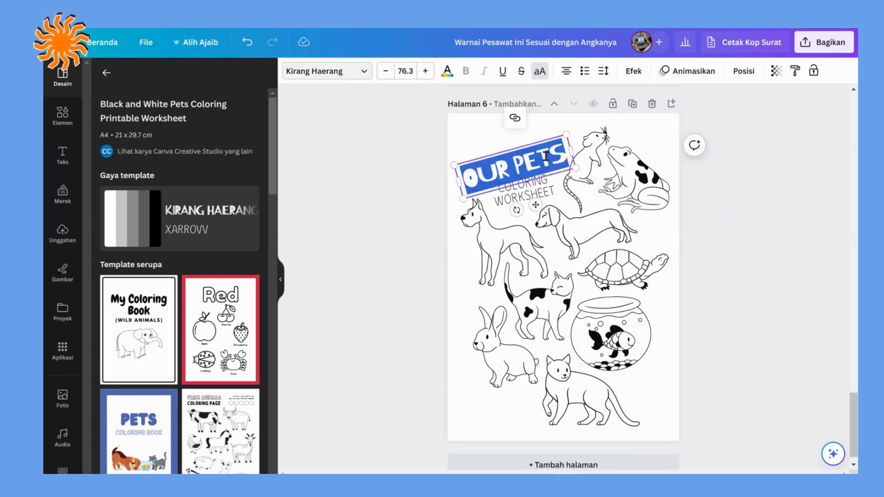
{"action": "type", "text": "BINATANG PE"}
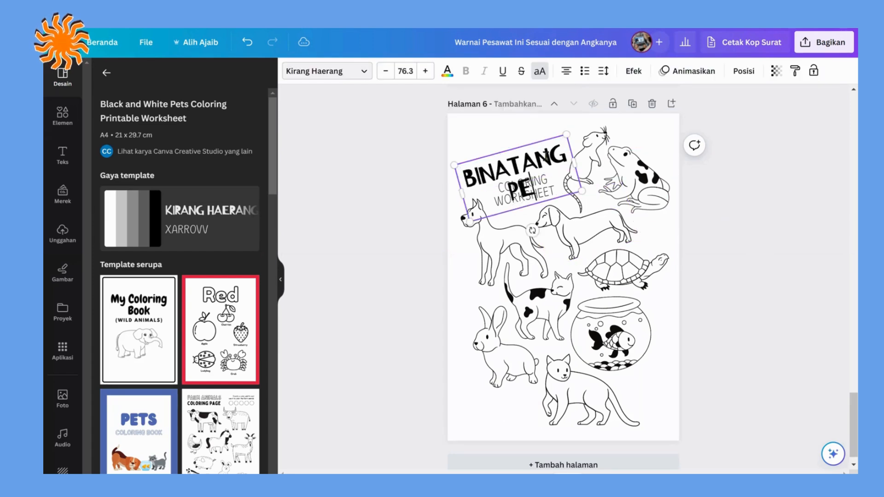
{"action": "type", "text": "LIHARAAN"}
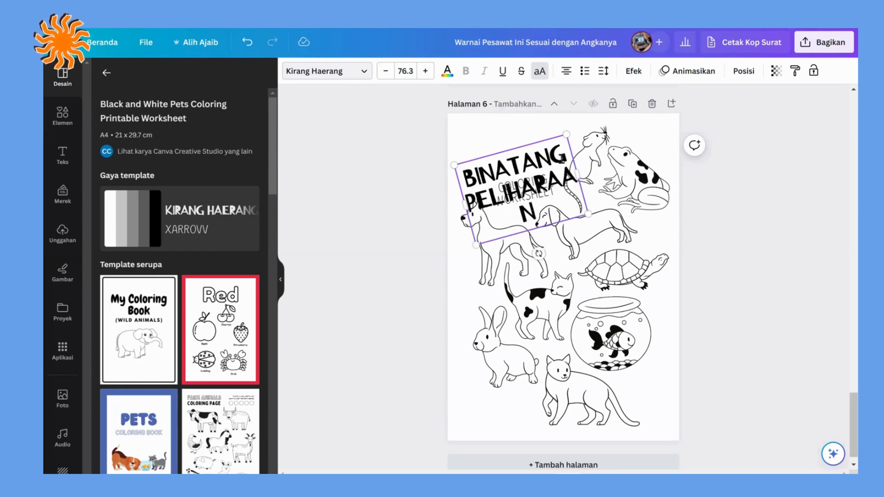
{"action": "left_click_drag", "start_coordinate": [578, 174], "coordinate": [539, 154]}
{"action": "left_click", "coordinate": [750, 197]}
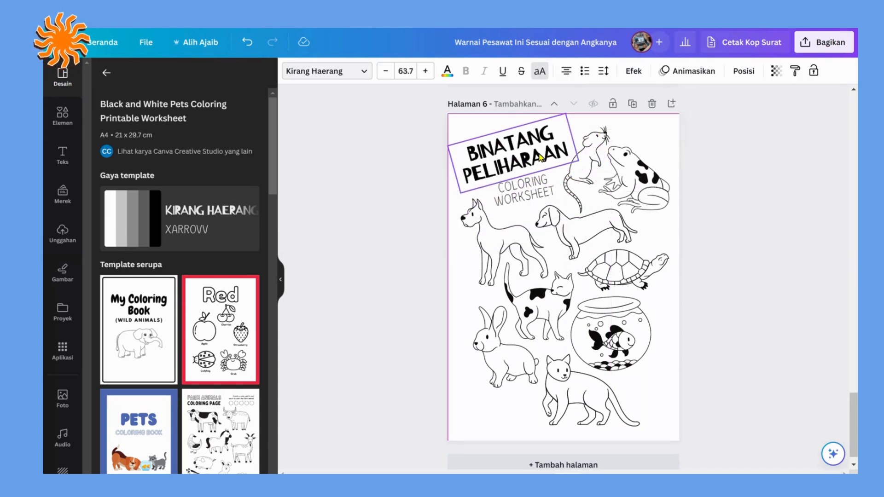
Step: Set the "BINATANG PELIHARAAN" title's font to Michegar and widen its text box so it fits on two lines
{"action": "left_click", "coordinate": [344, 73]}
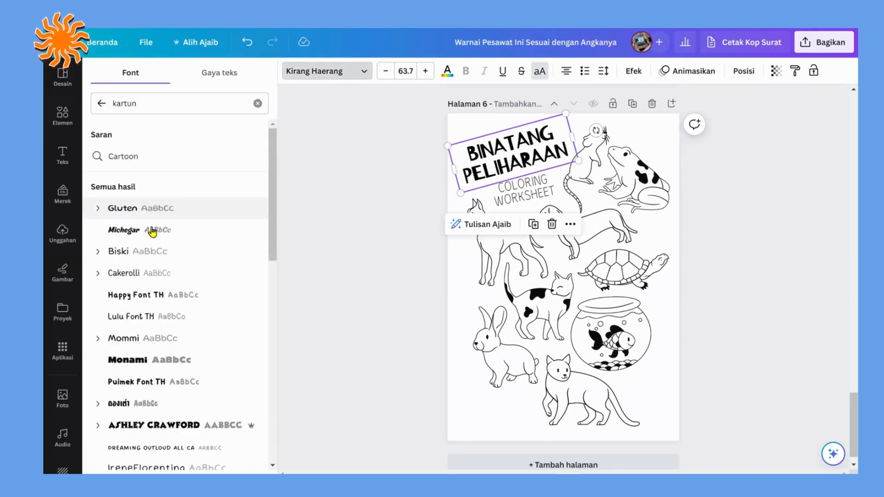
{"action": "left_click", "coordinate": [152, 229]}
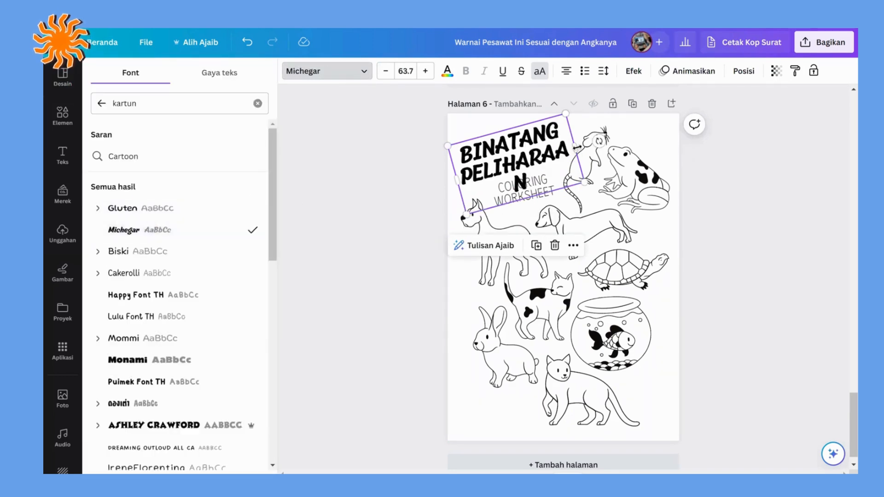
{"action": "left_click_drag", "start_coordinate": [576, 147], "coordinate": [591, 141]}
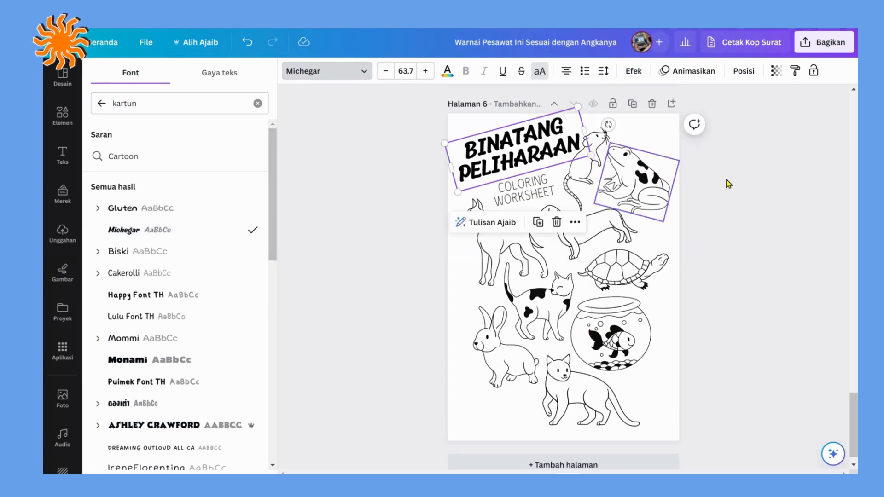
Step: Delete the frog drawing from page 6 and search the graphic elements for "katak"
{"action": "left_click", "coordinate": [642, 185]}
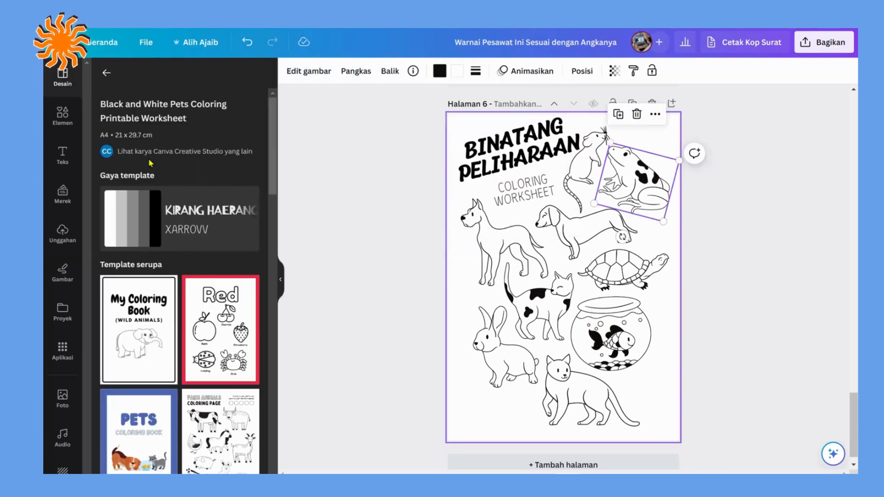
{"action": "key", "text": "Delete"}
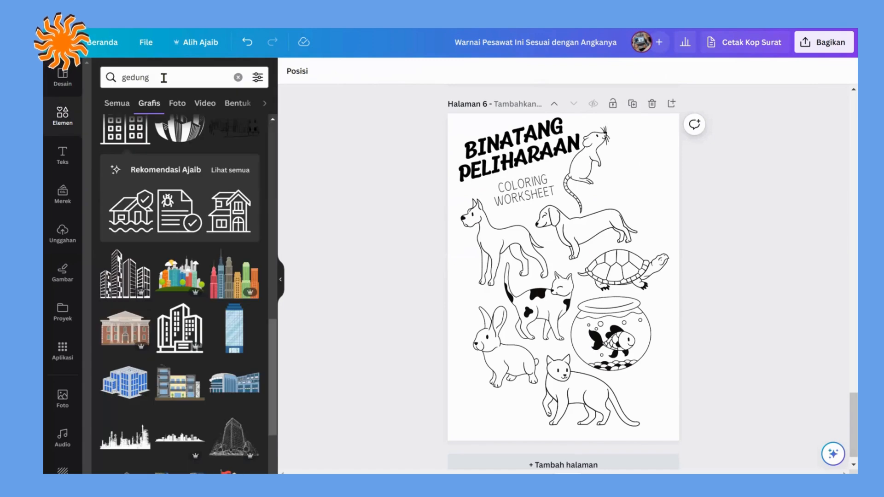
{"action": "left_click_drag", "start_coordinate": [163, 78], "coordinate": [113, 67]}
{"action": "type", "text": "katak"}
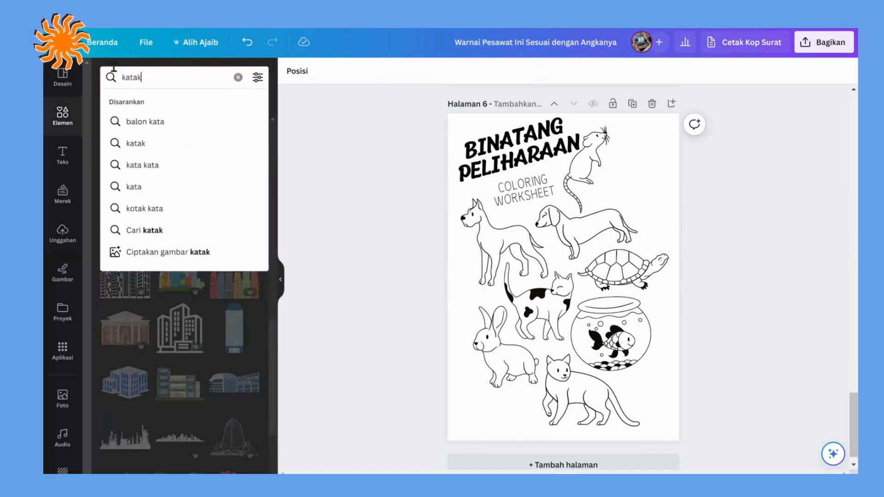
{"action": "key", "text": "Return"}
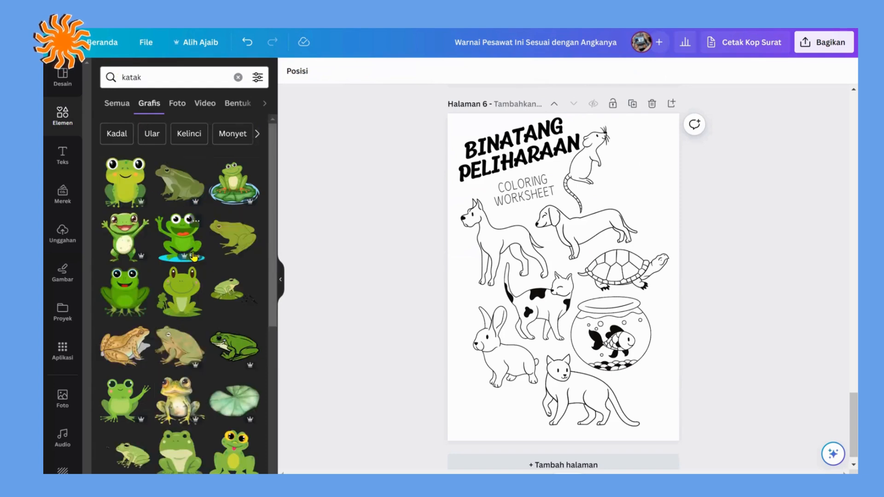
Step: Insert the detailed black-and-white frog graphic, shrink it and place it beside the mouse in the page's upper right corner
{"action": "scroll", "coordinate": [227, 267], "scroll_direction": "down", "scroll_amount": 6}
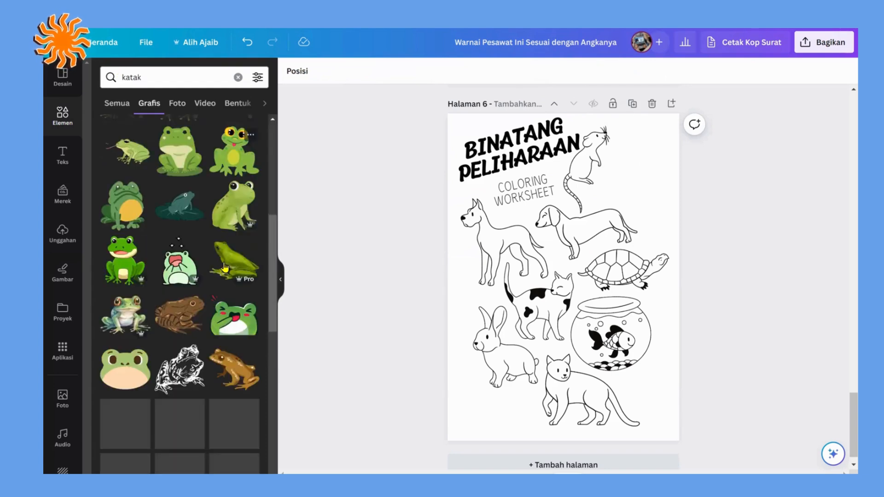
{"action": "scroll", "coordinate": [225, 267], "scroll_direction": "down", "scroll_amount": 3}
{"action": "left_click", "coordinate": [186, 256]}
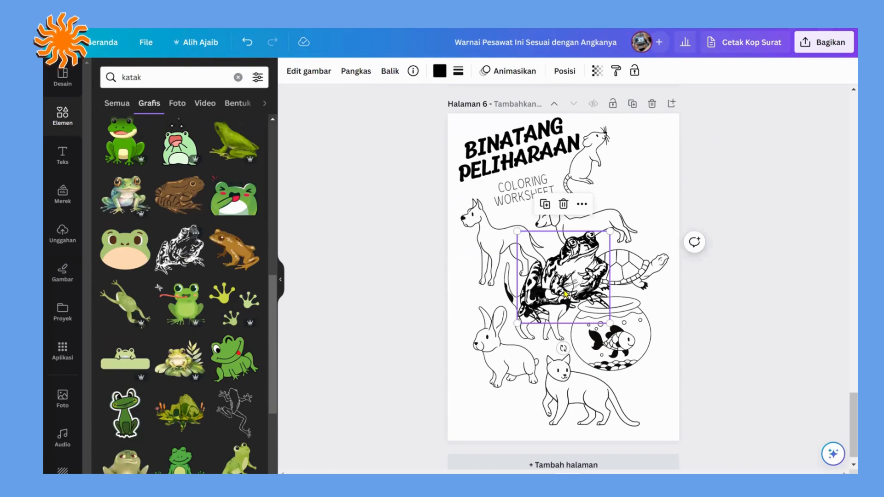
{"action": "left_click_drag", "start_coordinate": [606, 233], "coordinate": [666, 140]}
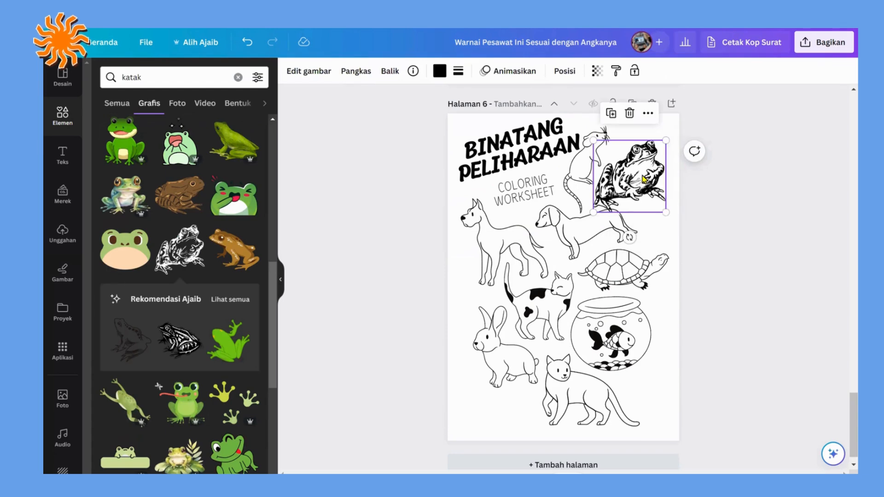
{"action": "left_click", "coordinate": [726, 217]}
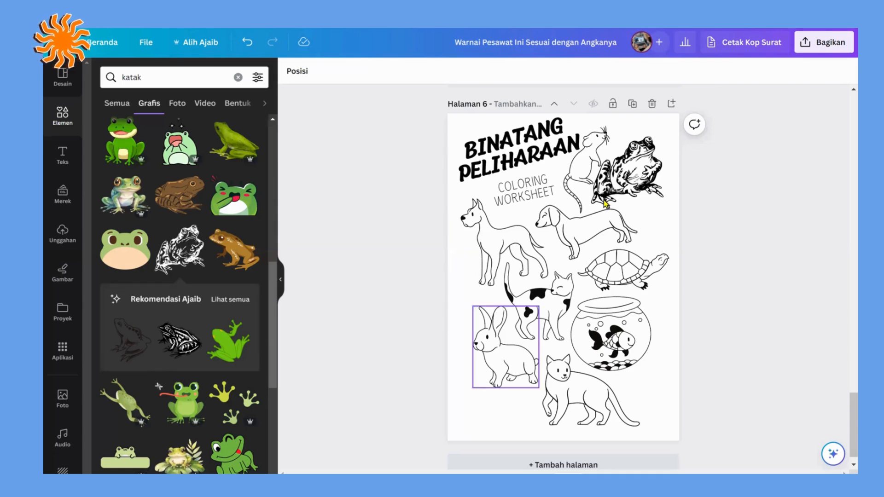
Step: Browse the templates similar to the pets coloring worksheet and look back over the worksheet pages
{"action": "left_click", "coordinate": [61, 85]}
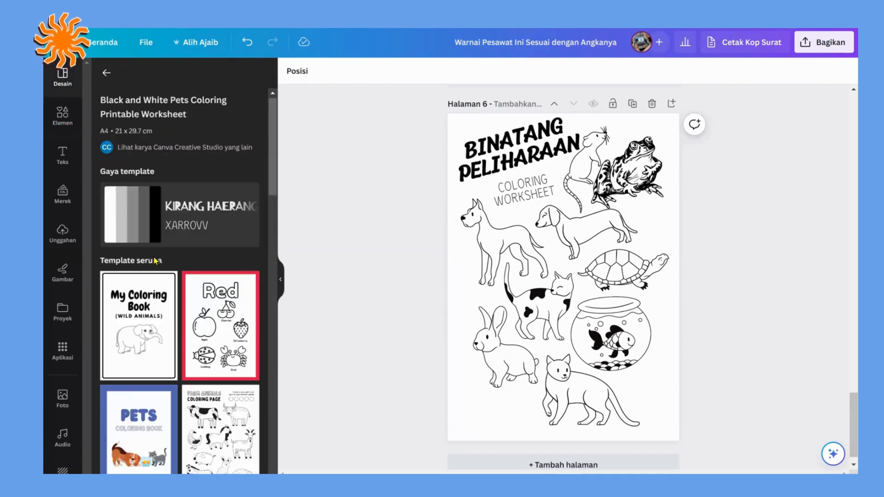
{"action": "scroll", "coordinate": [155, 262], "scroll_direction": "down", "scroll_amount": 5}
{"action": "scroll", "coordinate": [154, 261], "scroll_direction": "down", "scroll_amount": 5}
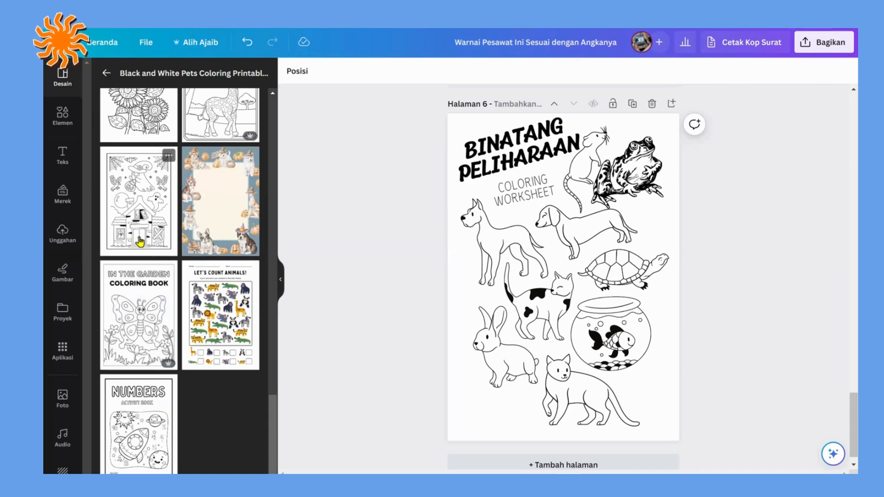
{"action": "scroll", "coordinate": [162, 223], "scroll_direction": "up", "scroll_amount": 5}
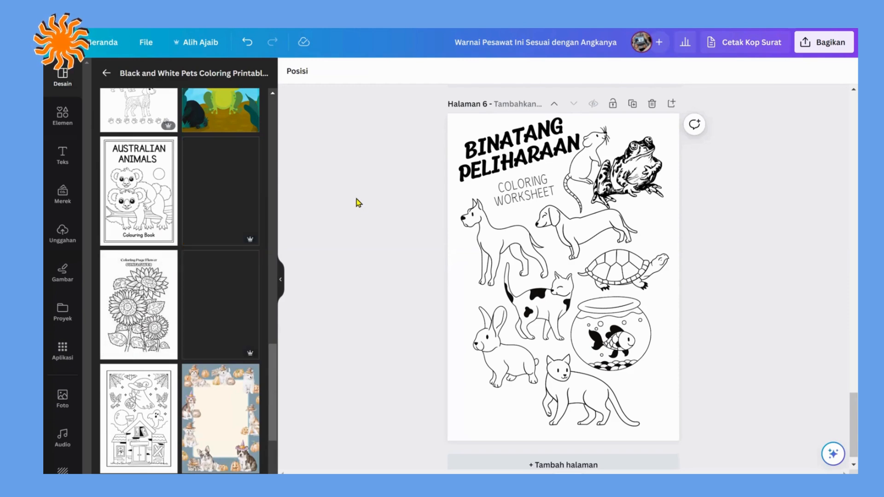
{"action": "scroll", "coordinate": [364, 201], "scroll_direction": "up", "scroll_amount": 20}
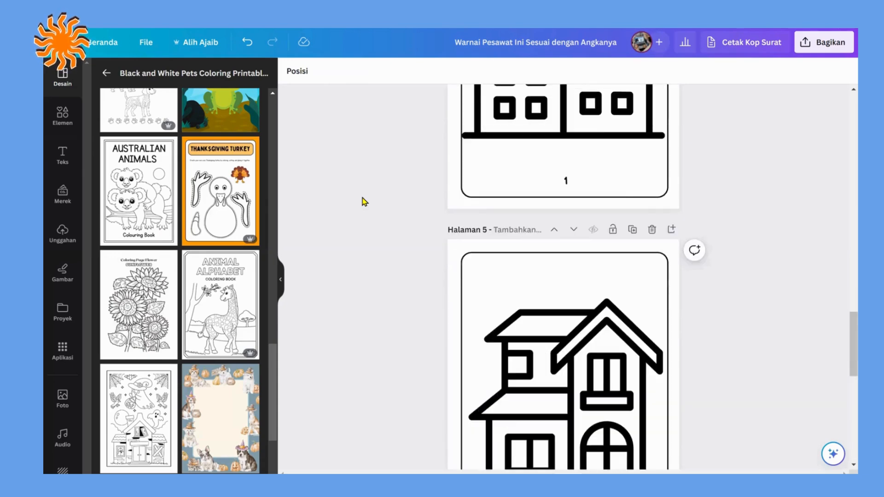
{"action": "scroll", "coordinate": [364, 202], "scroll_direction": "up", "scroll_amount": 10}
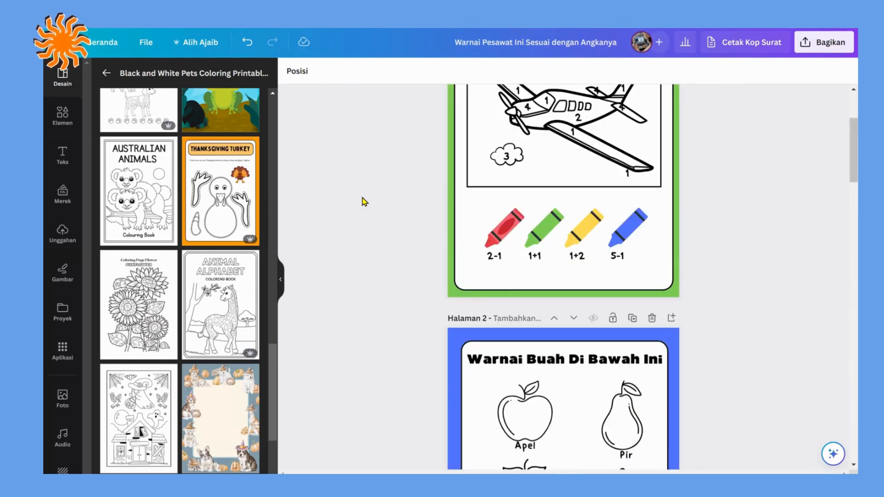